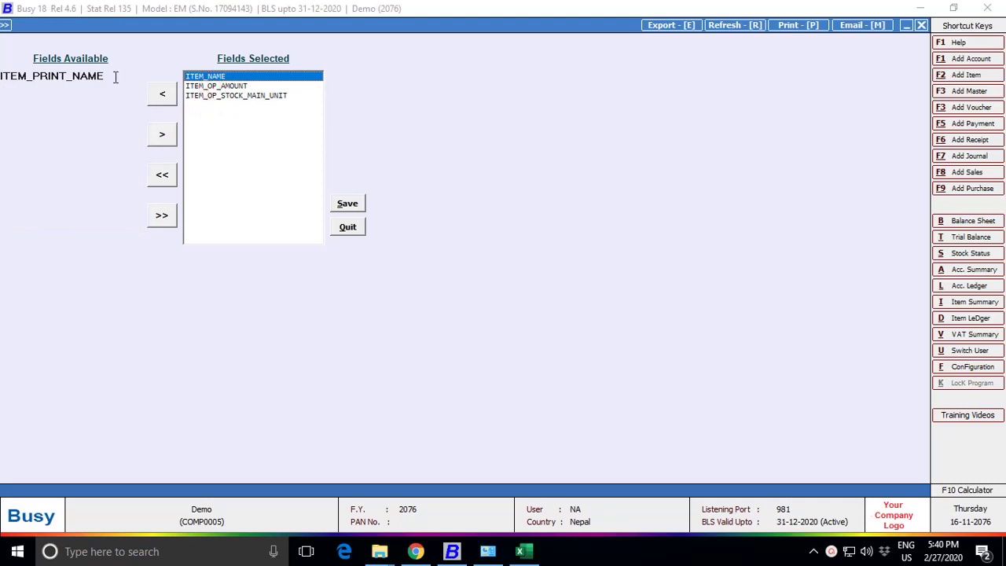
Add ITEM_MAIN_UNIT to the selected item fields and set the default parent group for new masters to General
click(115, 75)
click(43, 103)
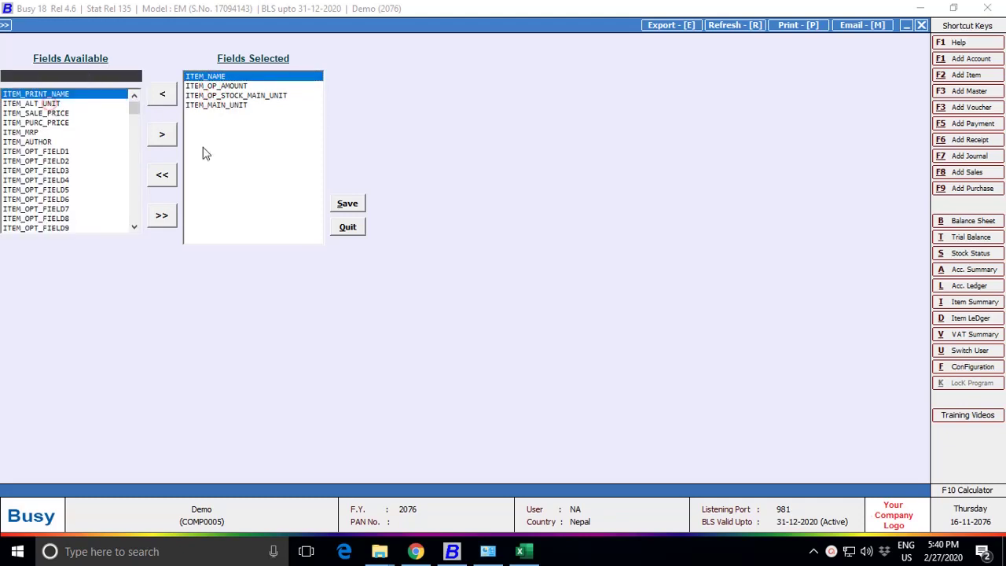
click(347, 204)
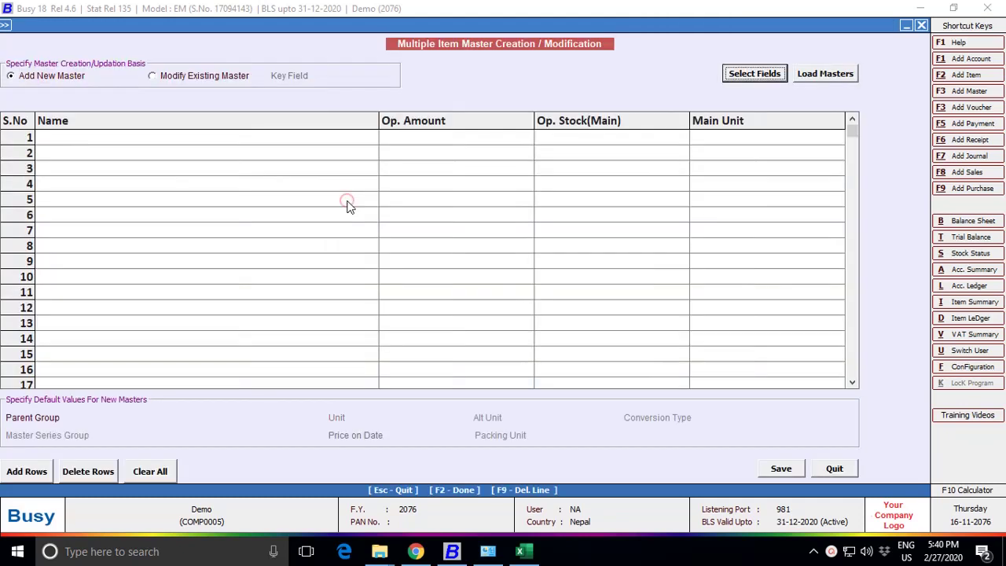
click(116, 419)
key(Return)
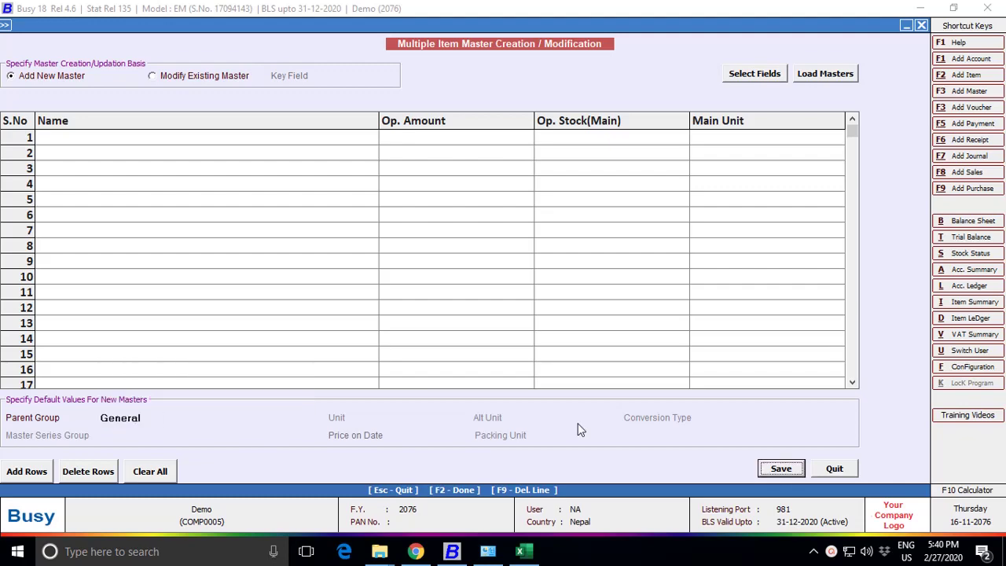
Copy the item names, amounts, quantities and units from the Excel stock book sheet and paste them into Busy's item grid from row 1
click(522, 552)
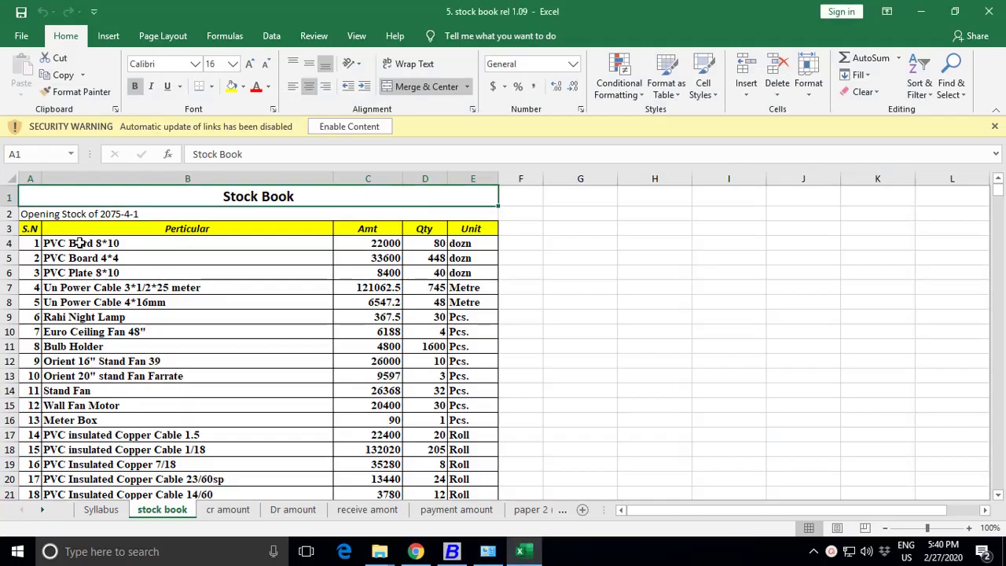
drag(79, 243, 464, 448)
key(ctrl+c)
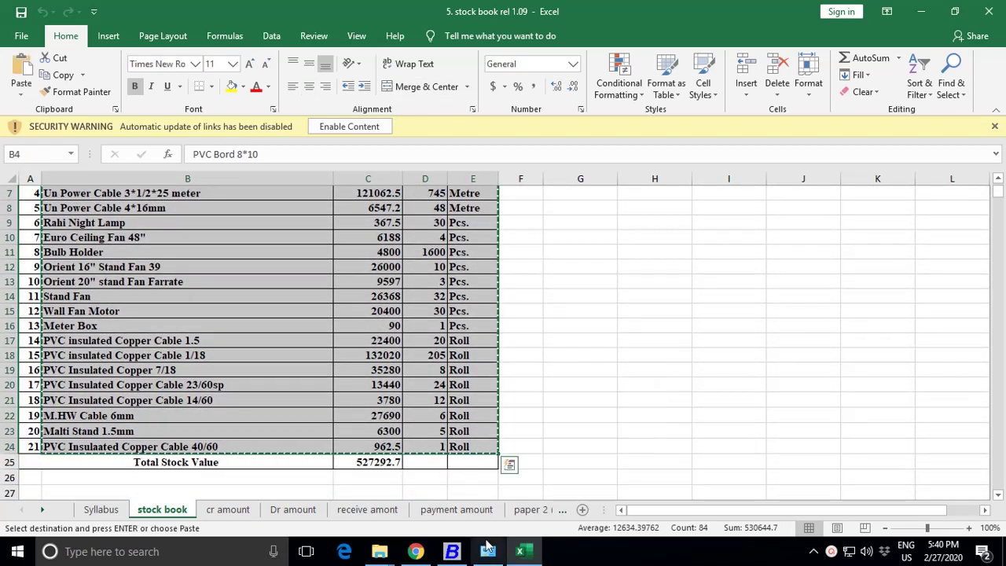
key(alt+Tab)
click(86, 138)
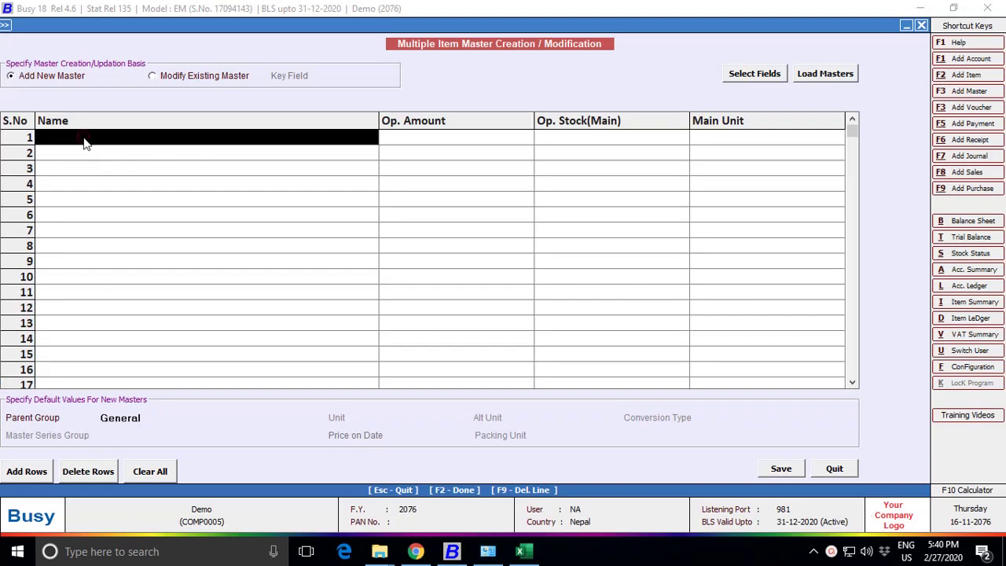
key(ctrl+v)
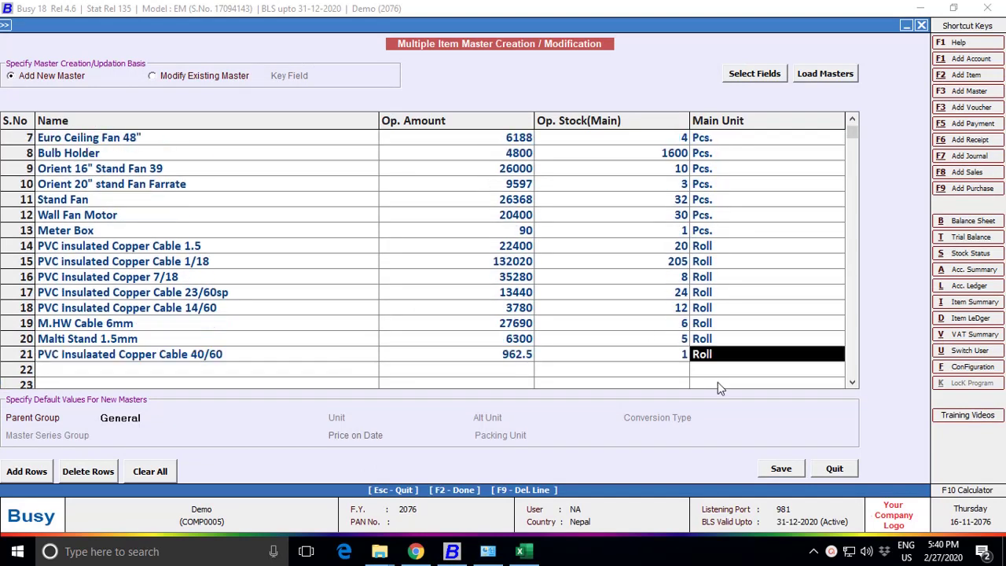
Save the pasted rows as new item masters and confirm the creation
click(781, 470)
click(539, 307)
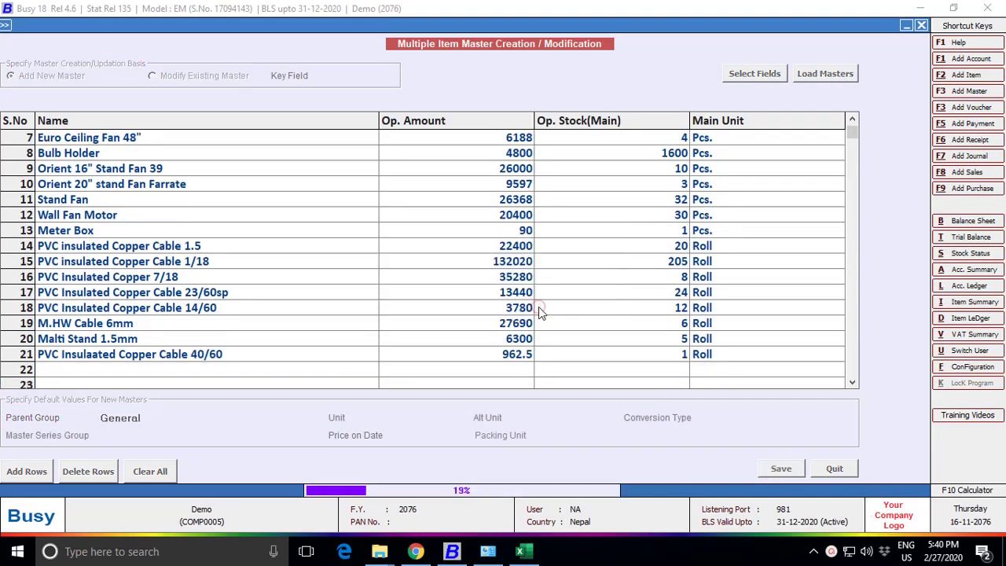
click(597, 302)
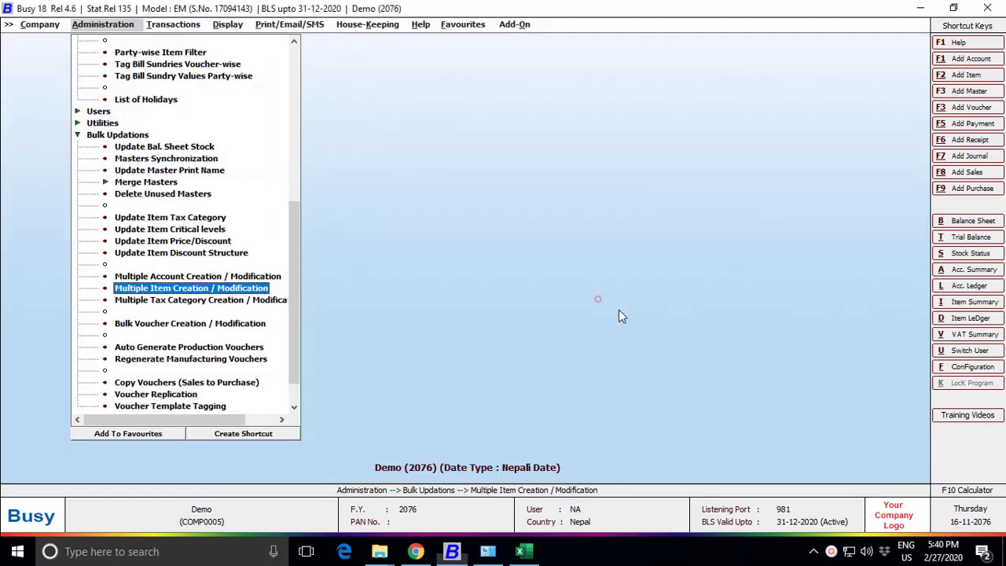
Open multiple account creation and reduce its selected fields to ACC_NAME only, saving the field selection
double_click(173, 276)
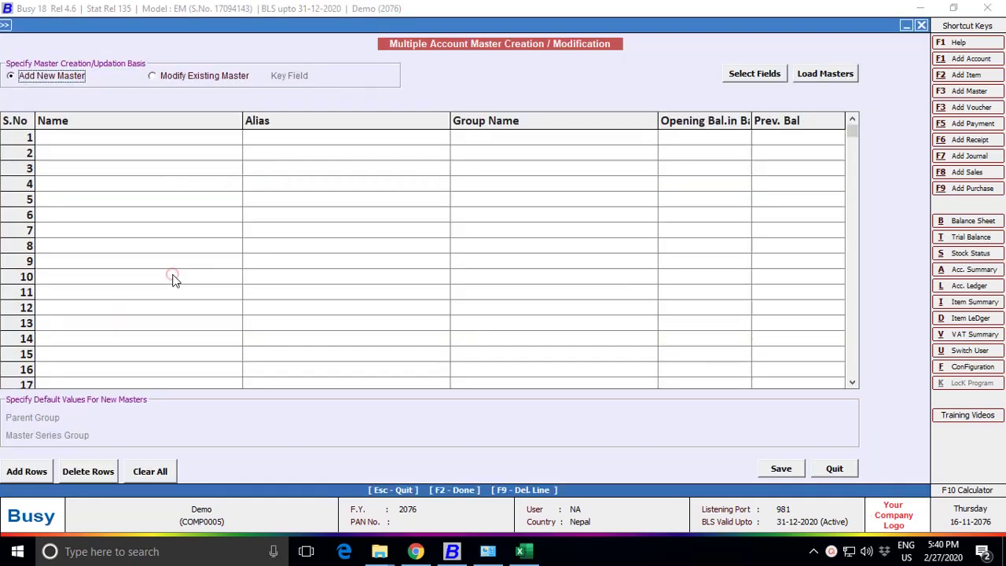
click(746, 74)
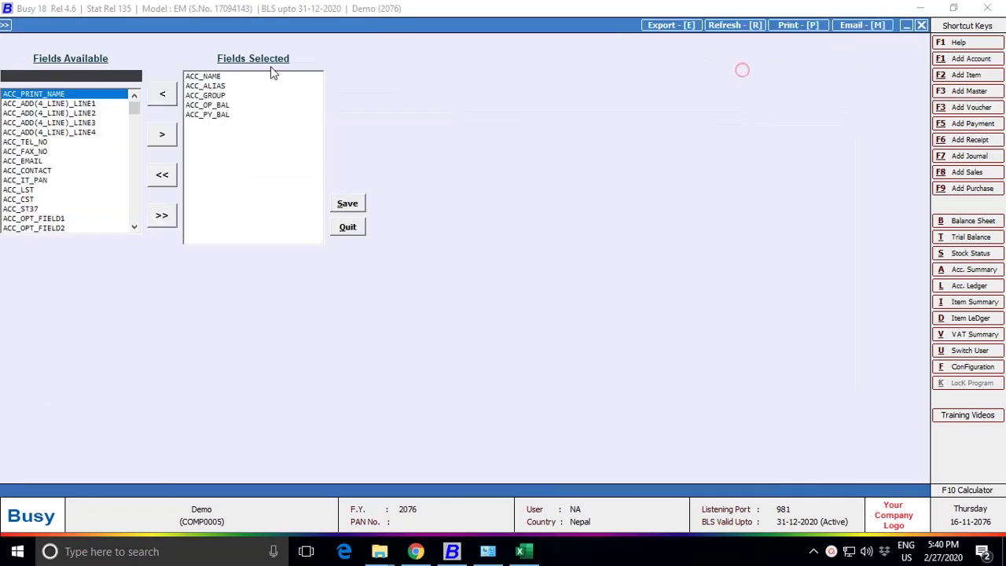
double_click(211, 87)
double_click(213, 86)
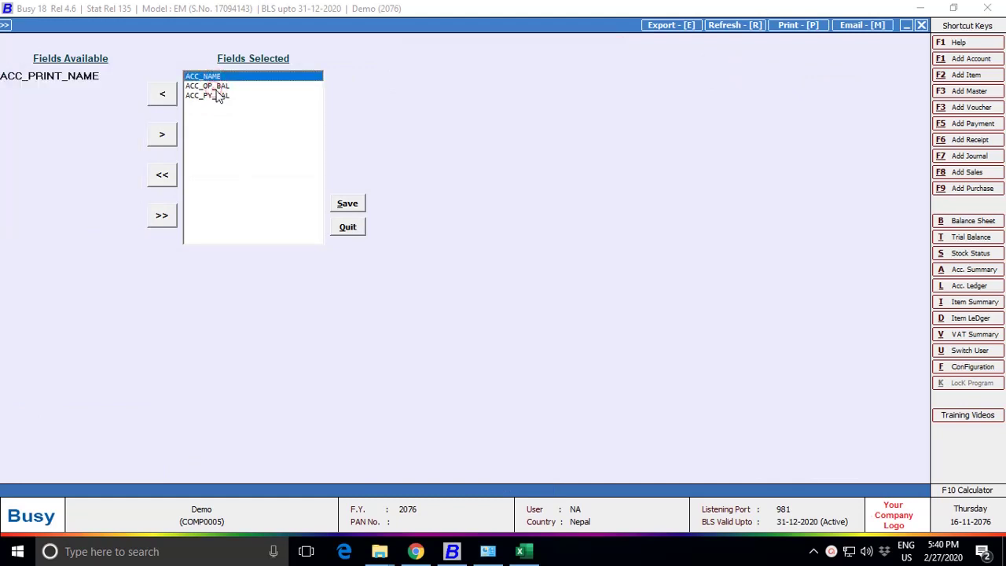
double_click(215, 88)
click(348, 201)
Check the columns of the Excel cr amount sheet and add the matching ACC_IT_PAN field to the account field selection
click(747, 76)
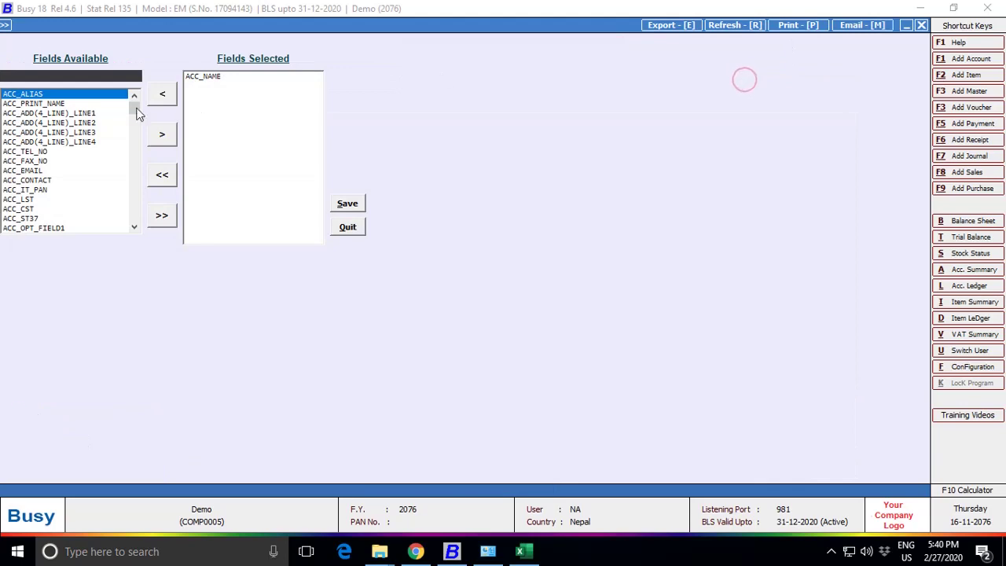
click(519, 551)
click(228, 510)
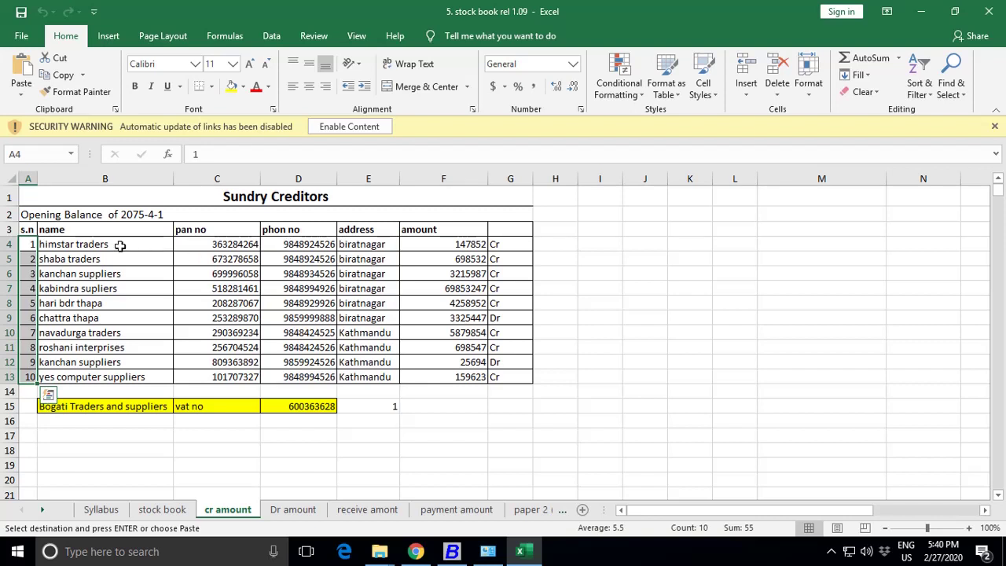
click(525, 553)
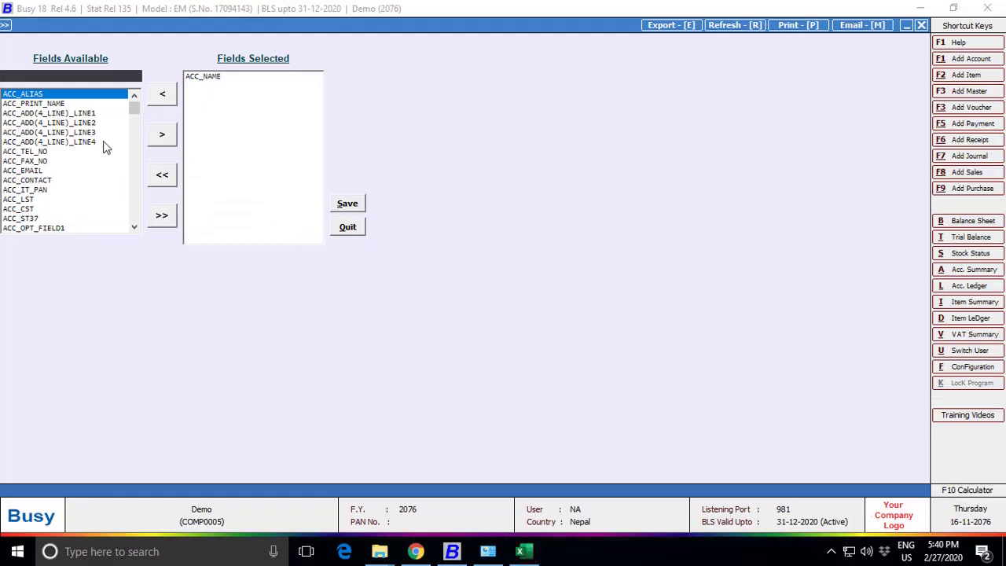
double_click(28, 189)
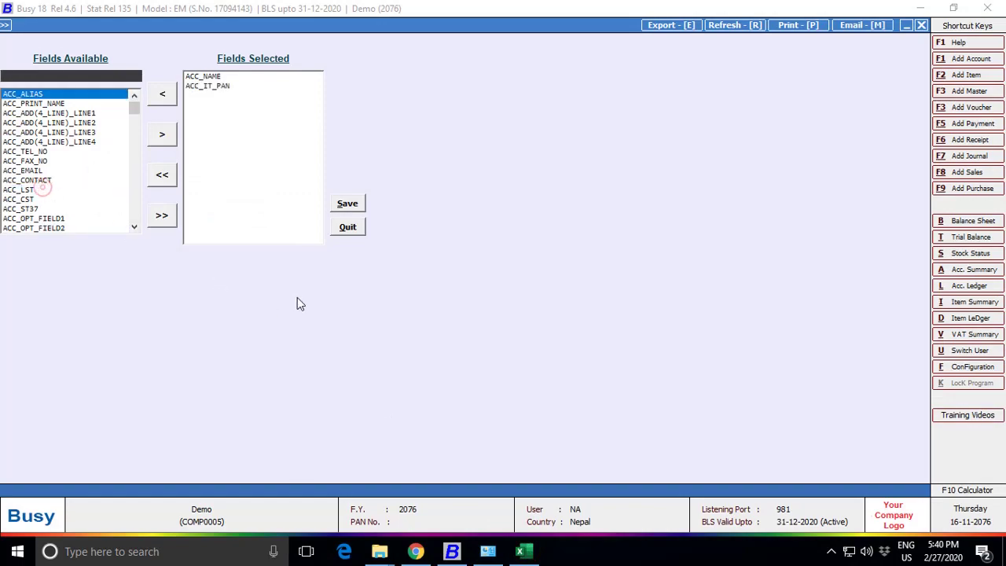
Check the phone column in the creditors sheet and add ACC_MOBILE_NO to the selected account fields
click(525, 552)
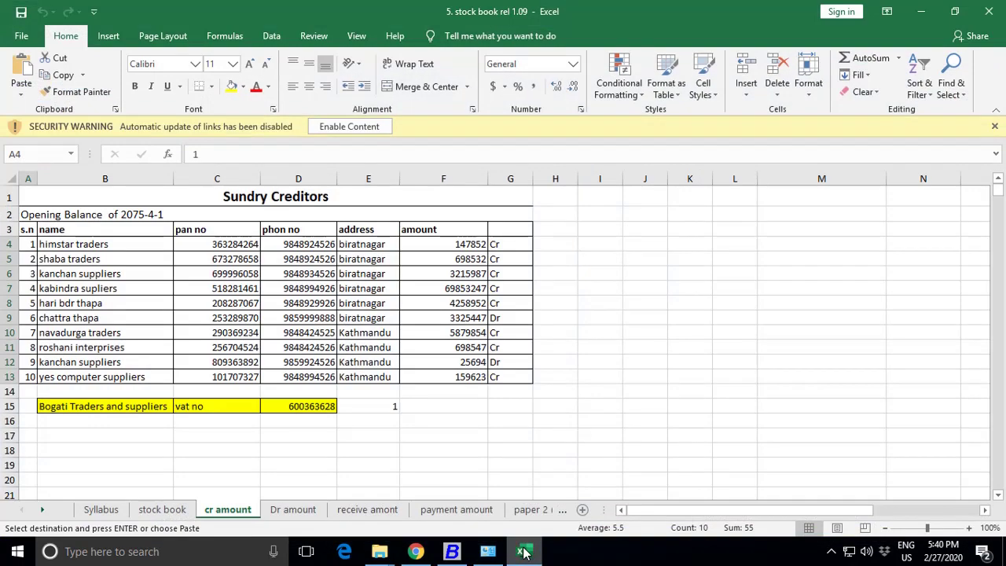
click(525, 553)
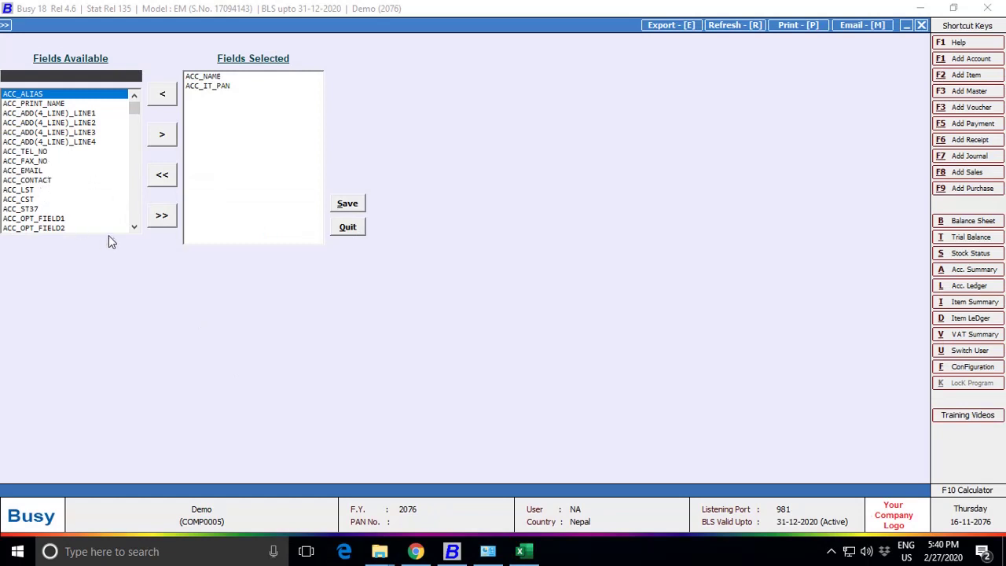
click(134, 228)
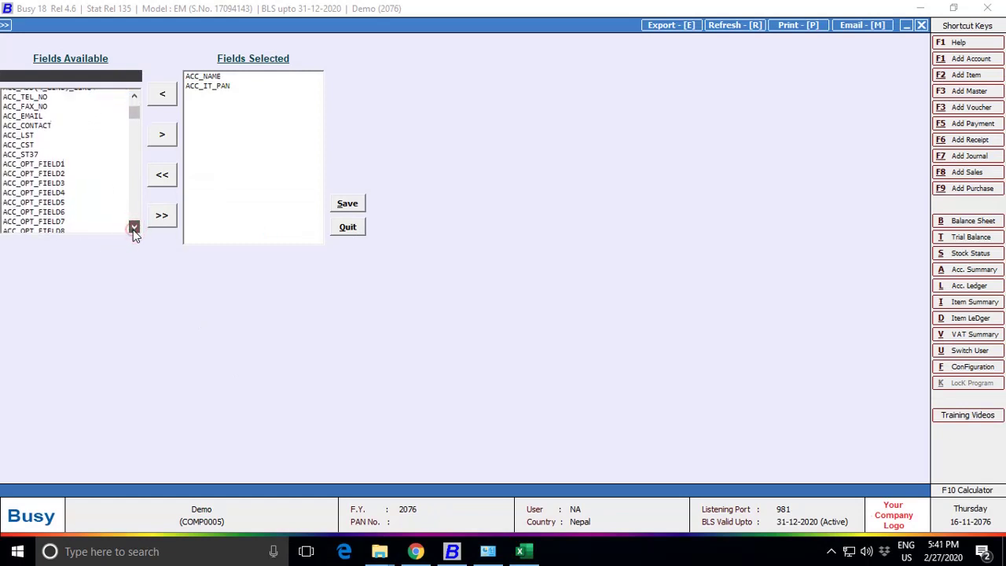
click(133, 228)
click(134, 228)
click(133, 228)
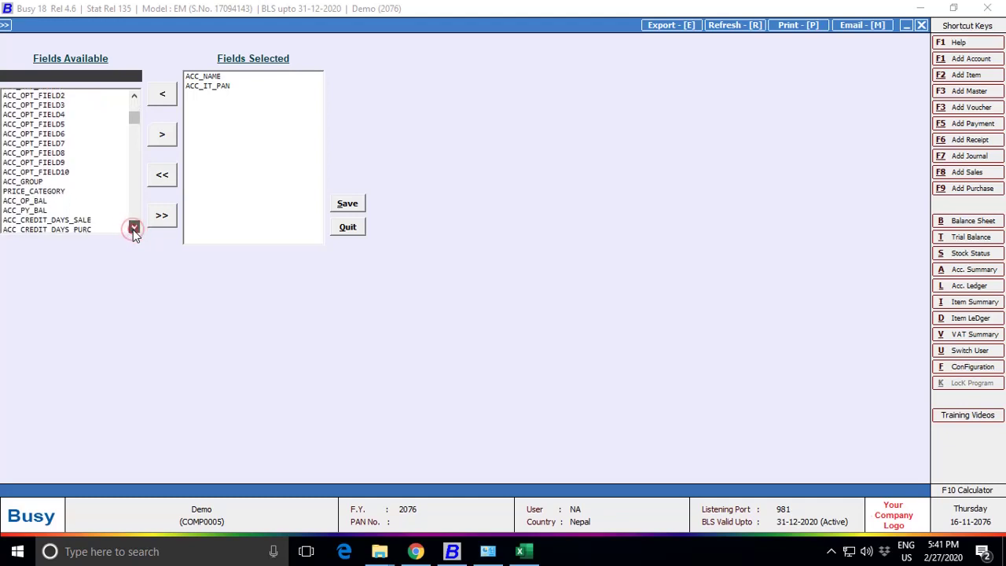
click(134, 228)
click(133, 228)
click(133, 228)
click(134, 228)
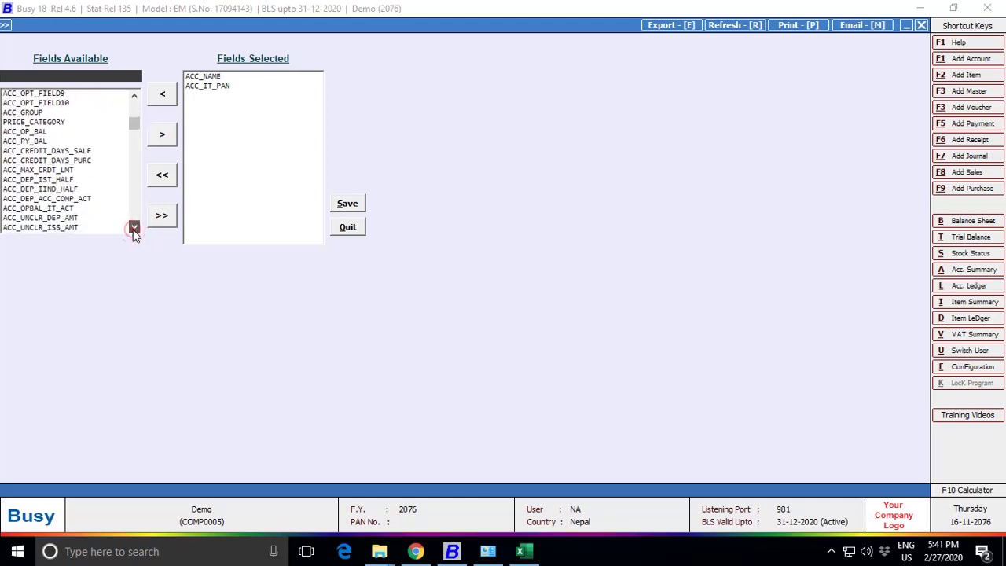
click(134, 228)
click(134, 228)
click(134, 228)
click(133, 228)
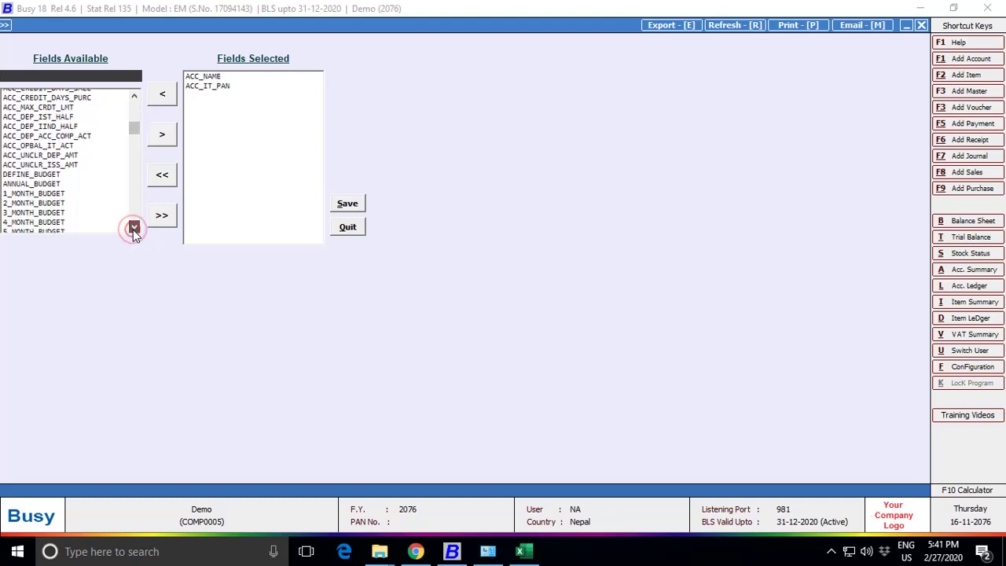
click(134, 228)
click(134, 228)
click(134, 228)
click(134, 228)
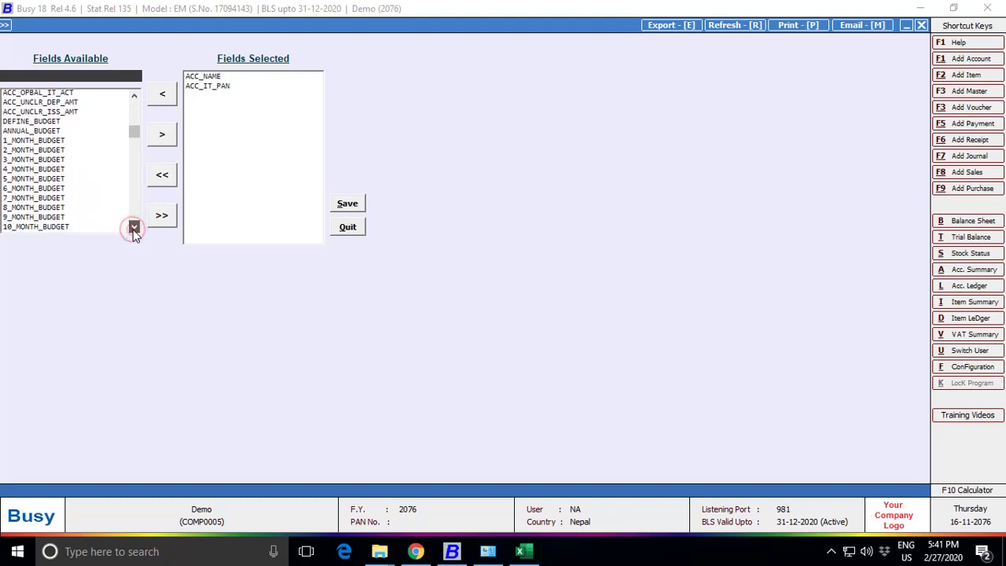
click(133, 228)
click(133, 228)
click(134, 228)
click(134, 228)
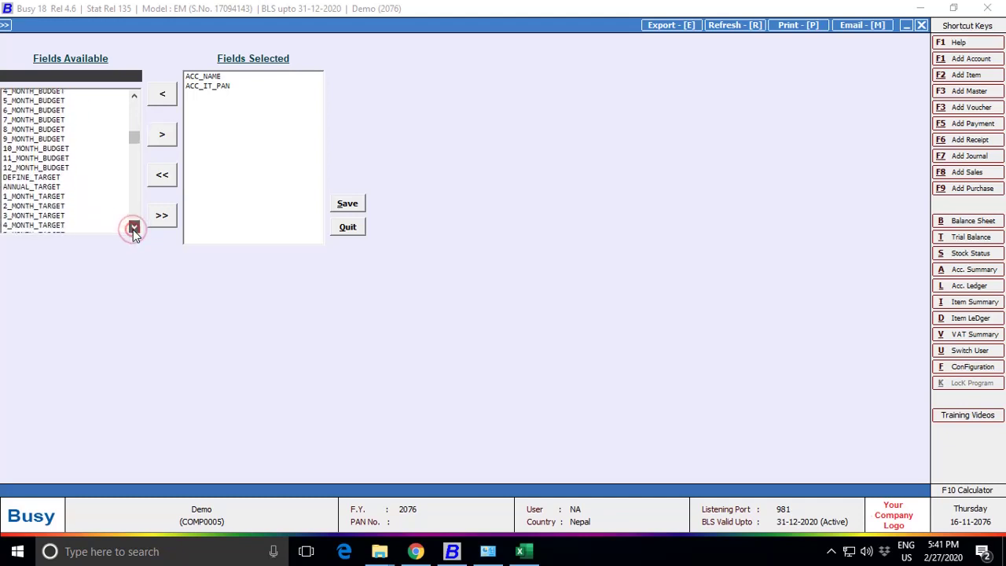
click(134, 228)
click(134, 228)
click(134, 228)
click(134, 228)
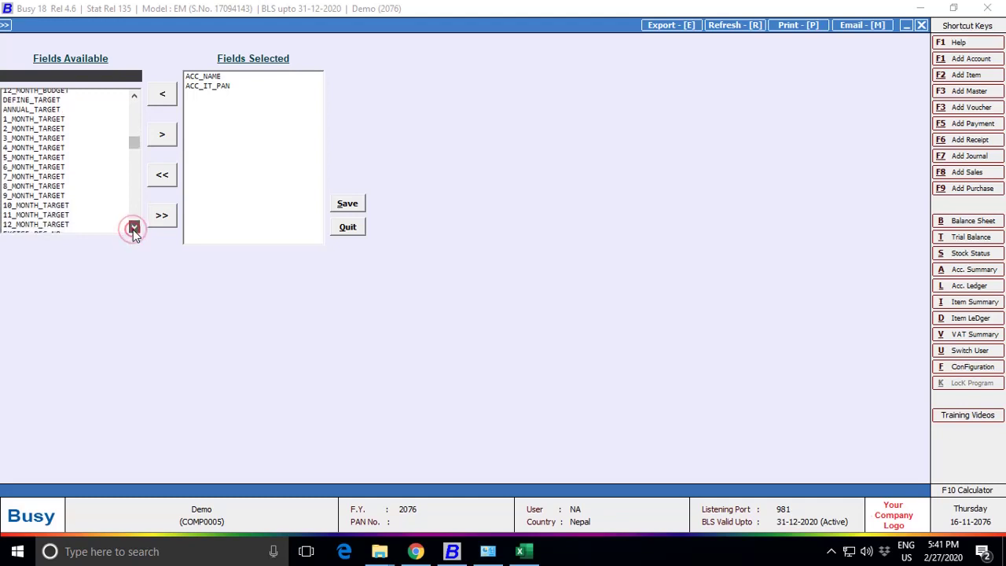
click(134, 227)
click(133, 228)
click(133, 228)
click(134, 228)
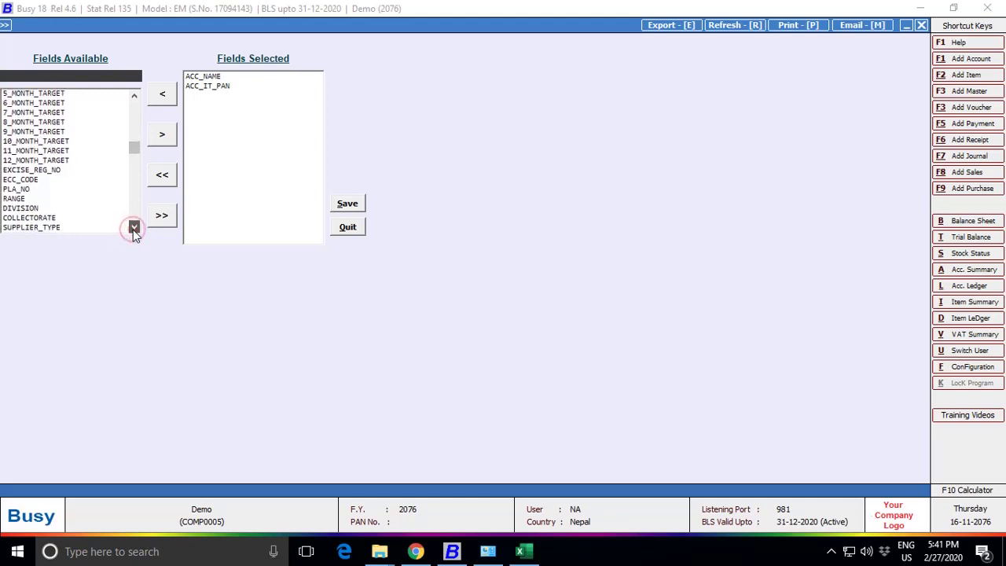
click(134, 228)
click(133, 228)
click(133, 228)
click(134, 228)
click(134, 228)
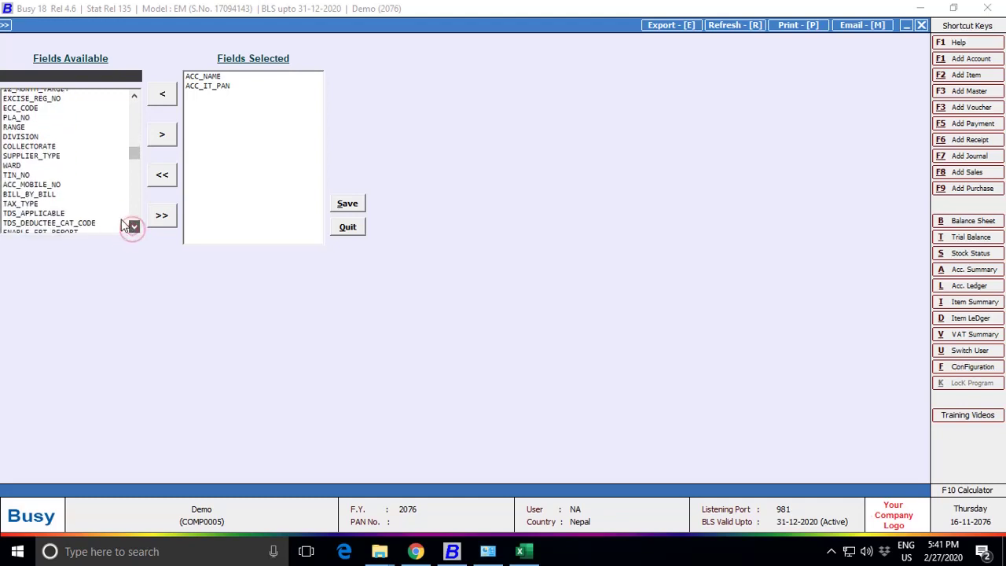
double_click(48, 181)
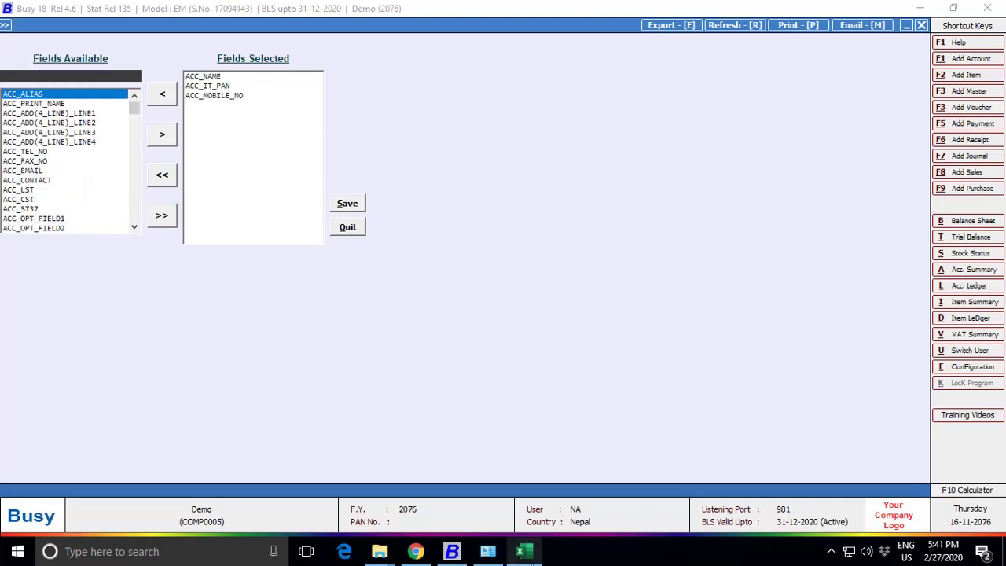
Check the address column in the creditors sheet and add ACC_ADD(4_LINE)_LINE1 to the selected account fields
click(525, 553)
click(529, 554)
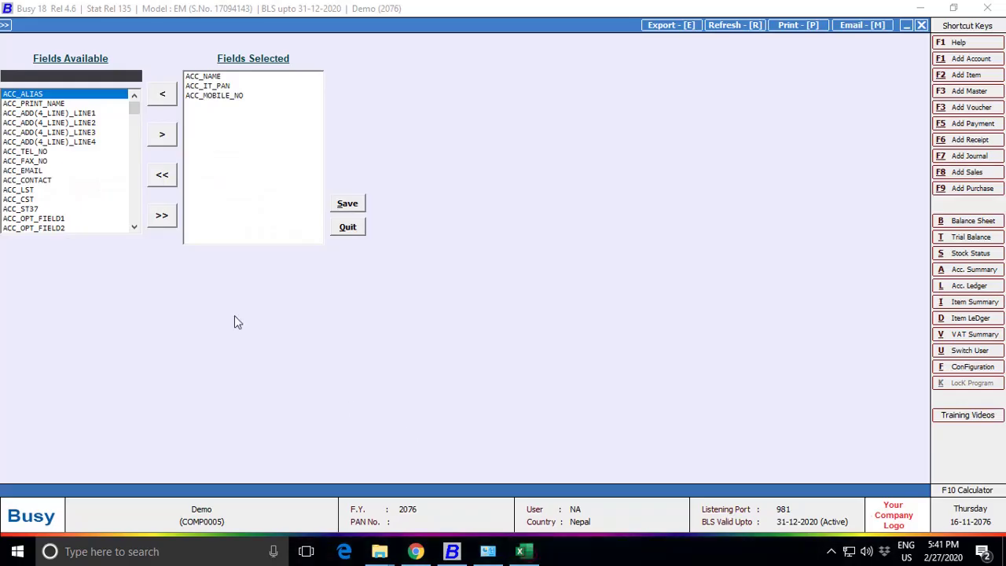
double_click(84, 113)
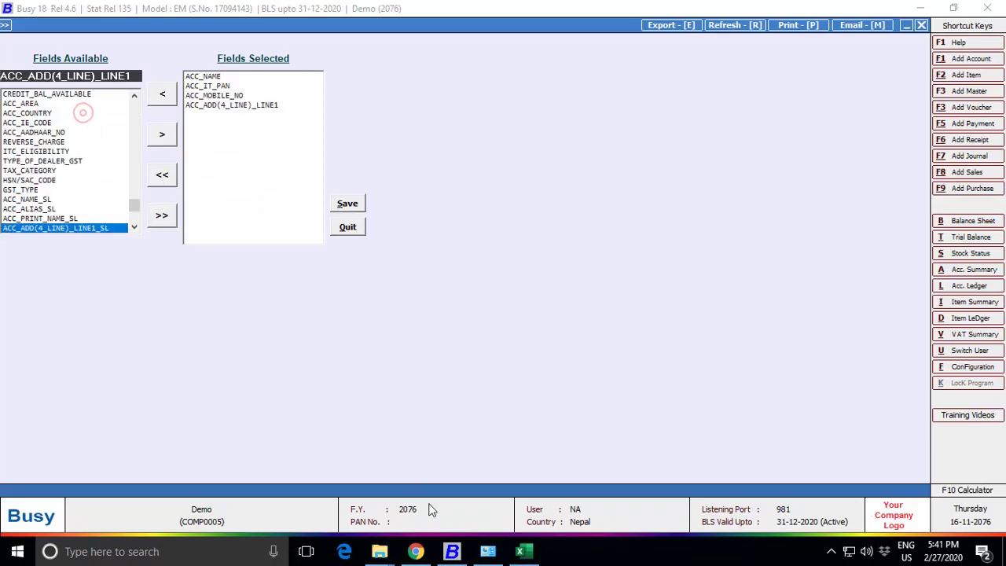
Check the amount column in the creditors sheet, then add ACC_OP_BAL_CR to the selected account fields and save the field selection
click(522, 551)
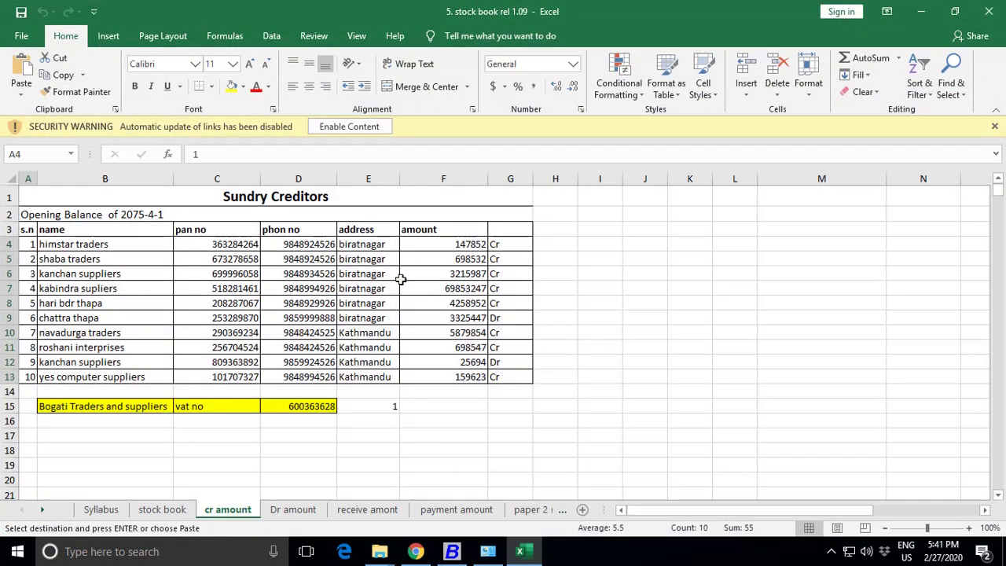
click(522, 552)
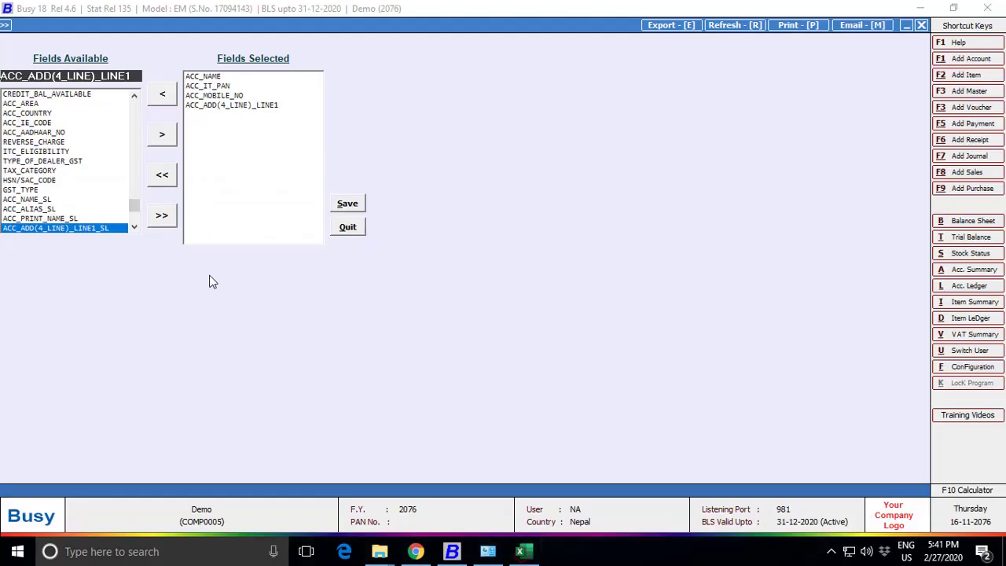
click(520, 552)
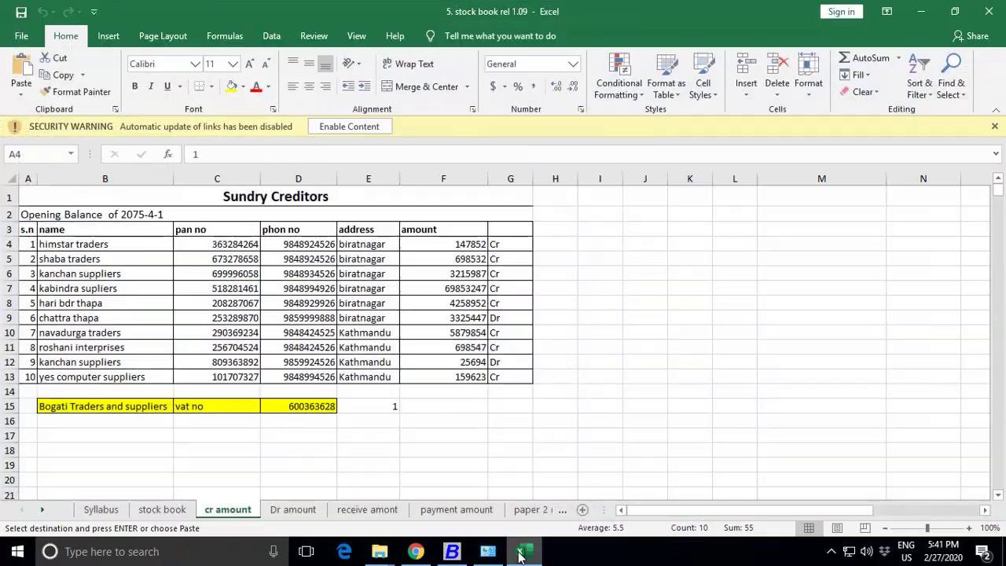
click(521, 553)
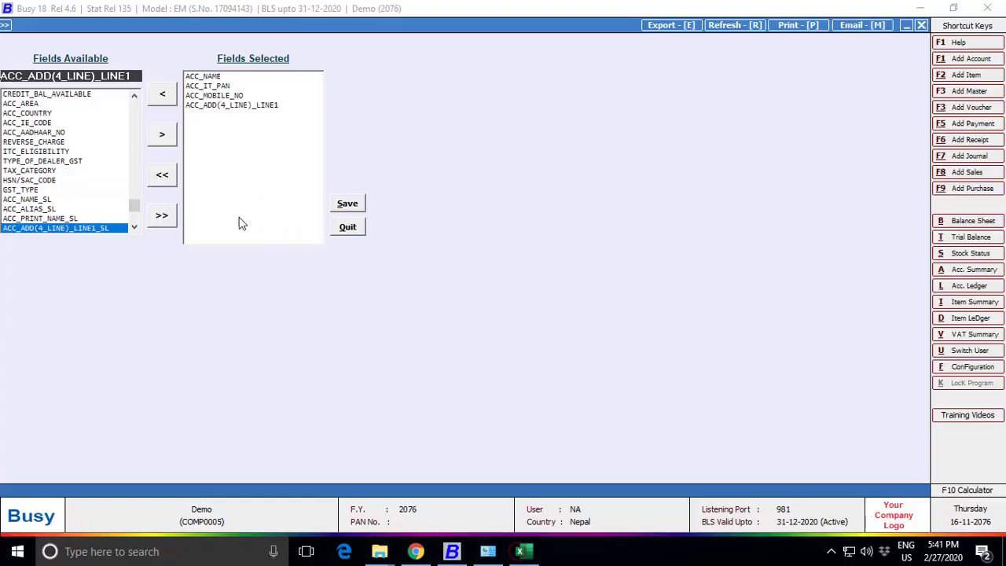
click(134, 227)
click(134, 227)
click(134, 227)
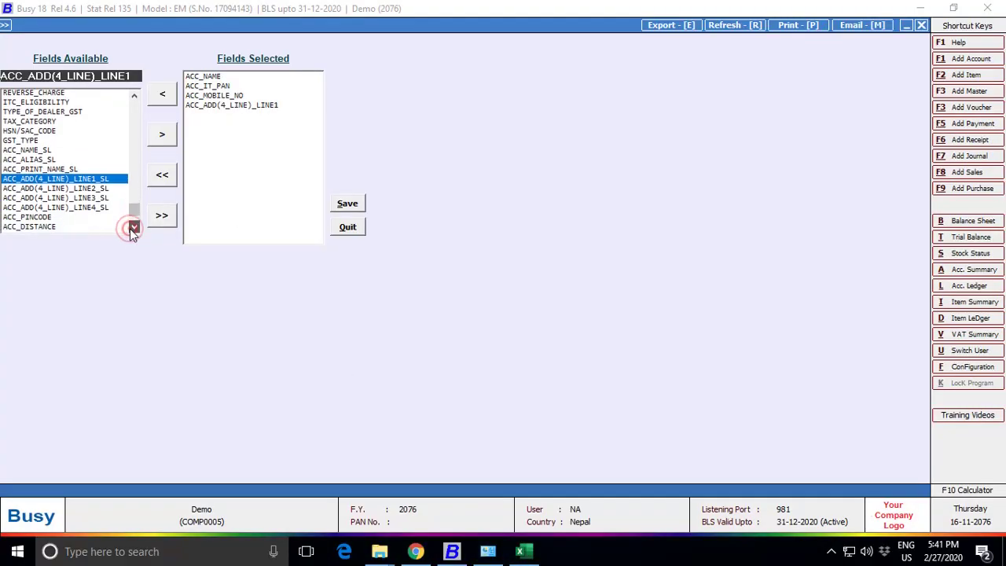
click(133, 227)
click(133, 227)
click(134, 227)
click(133, 227)
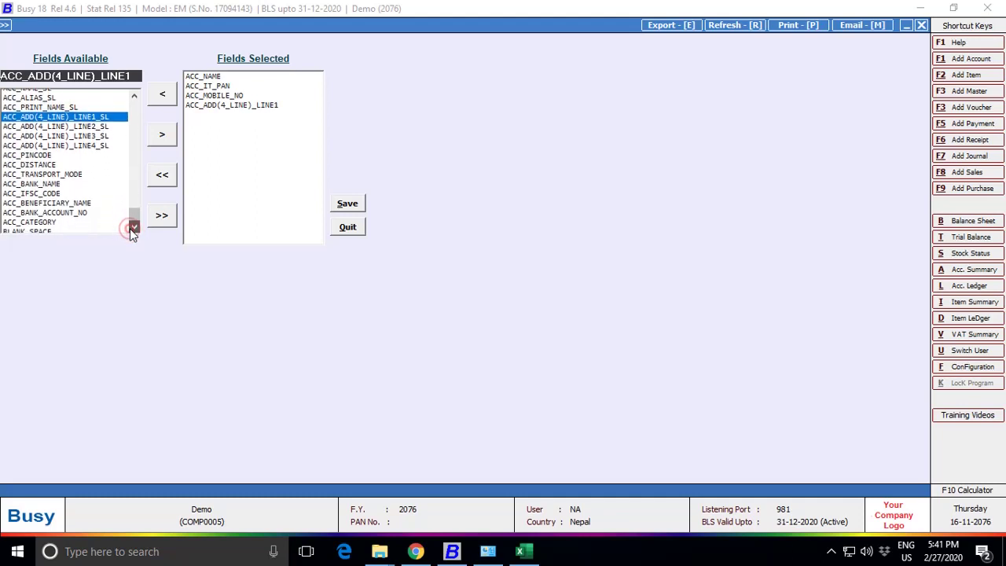
click(134, 227)
drag(139, 218, 144, 174)
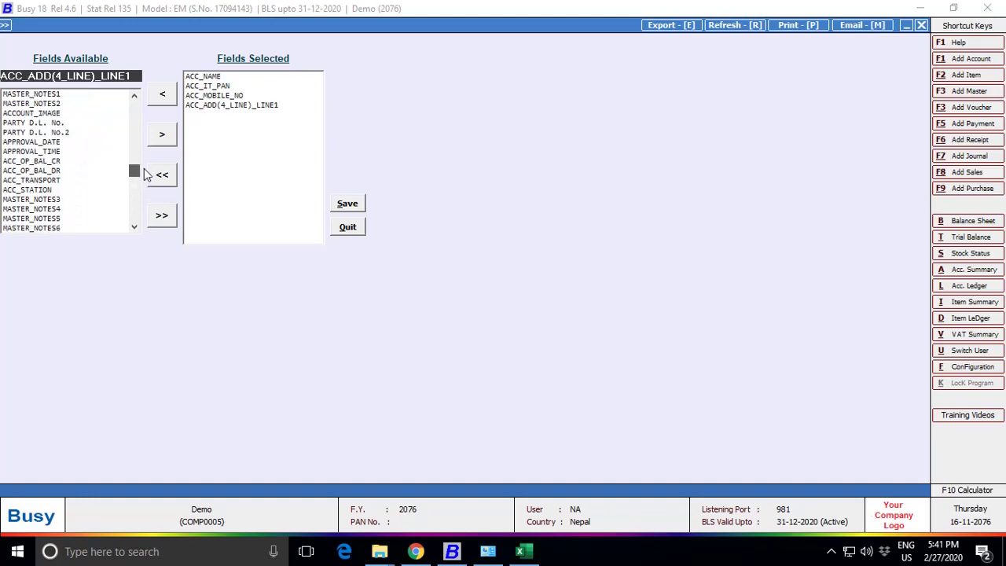
double_click(52, 160)
click(348, 203)
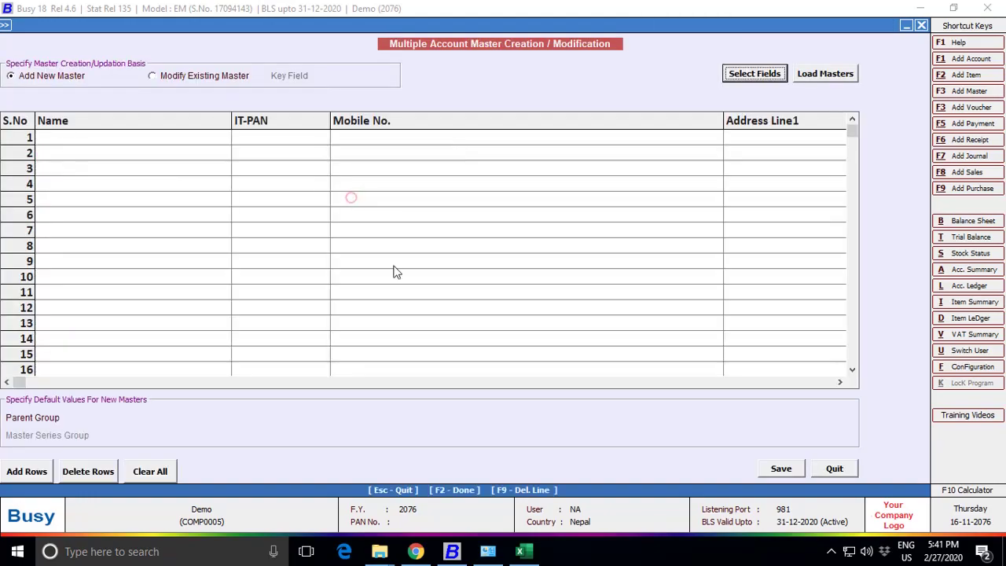
click(531, 552)
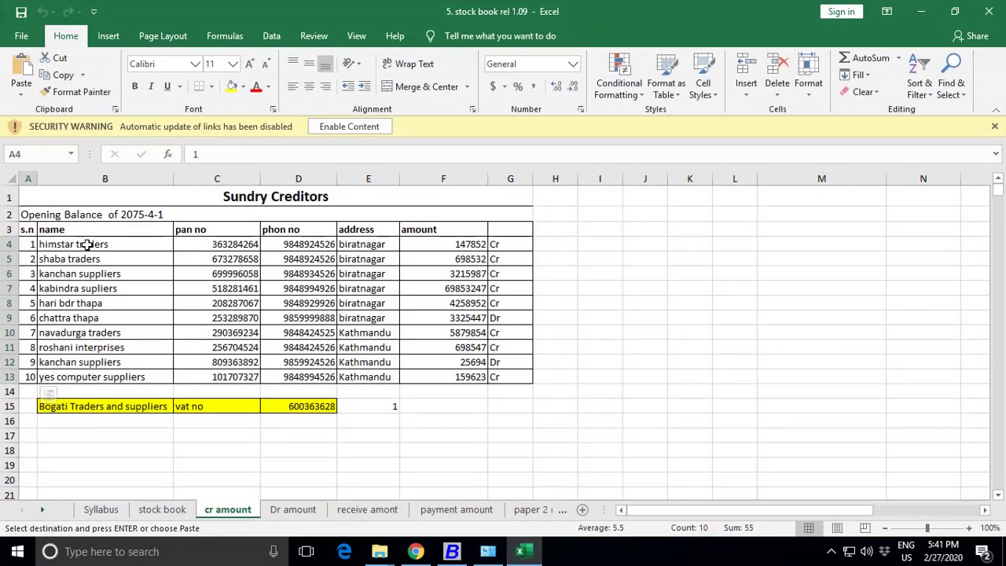
drag(88, 244, 472, 377)
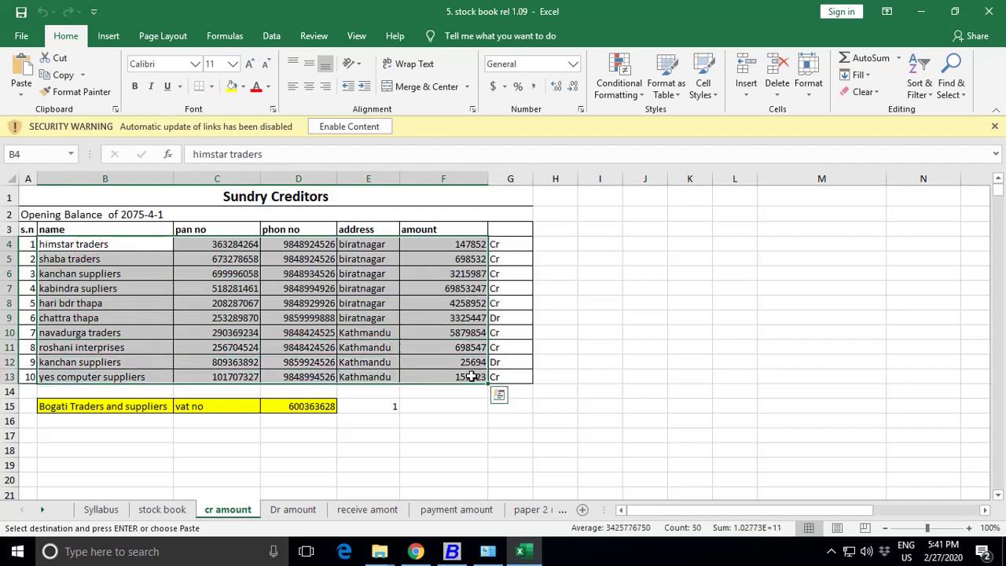
click(452, 552)
click(156, 145)
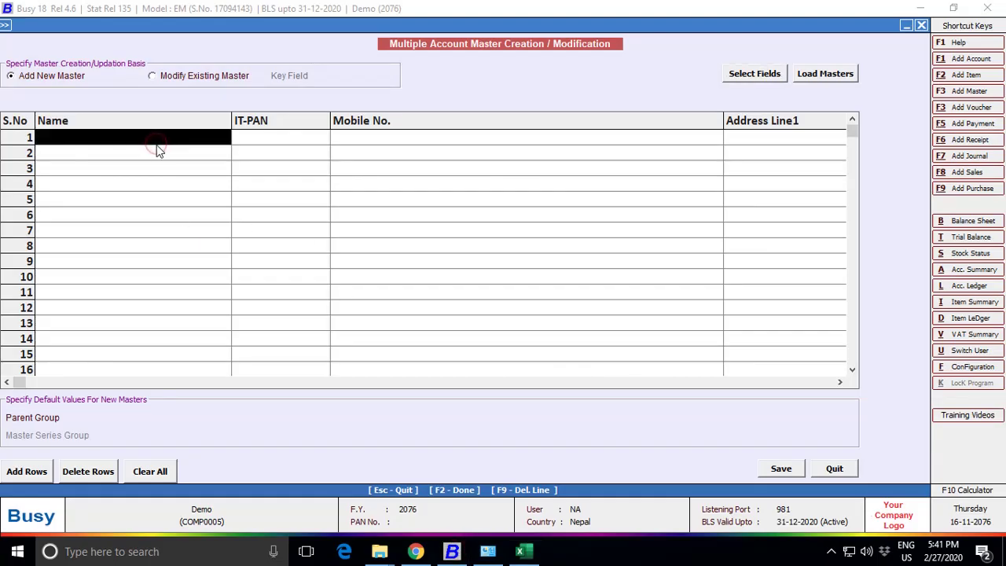
key(ctrl+v)
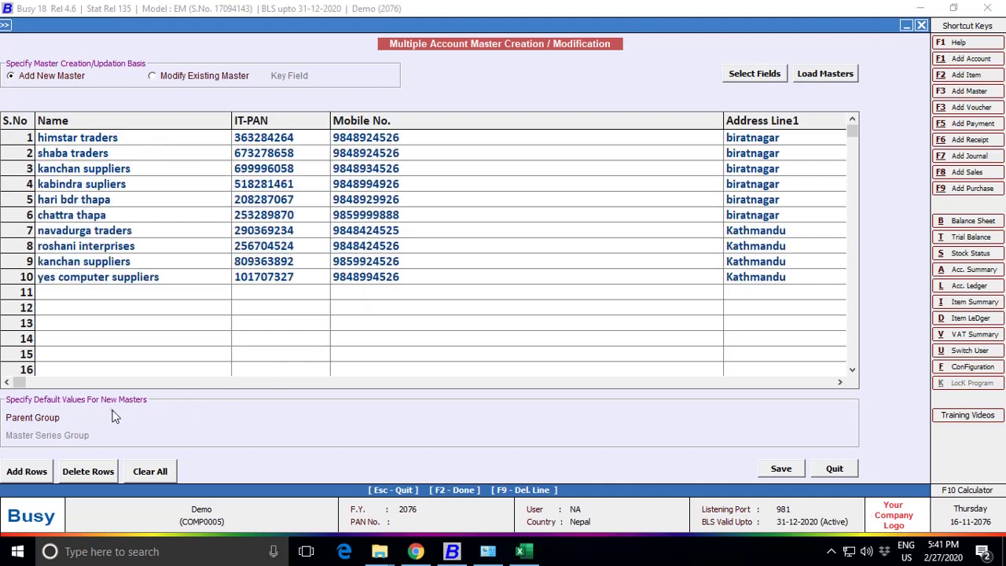
Save the pasted accounts with Sundry Creditors as the default parent group and open the error file
click(114, 417)
text(sun)
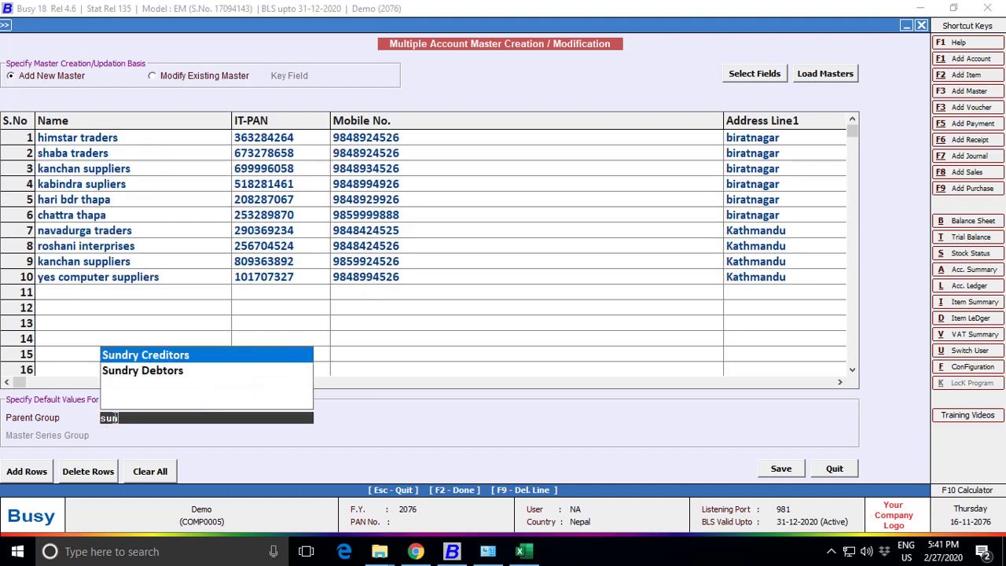
key(Return)
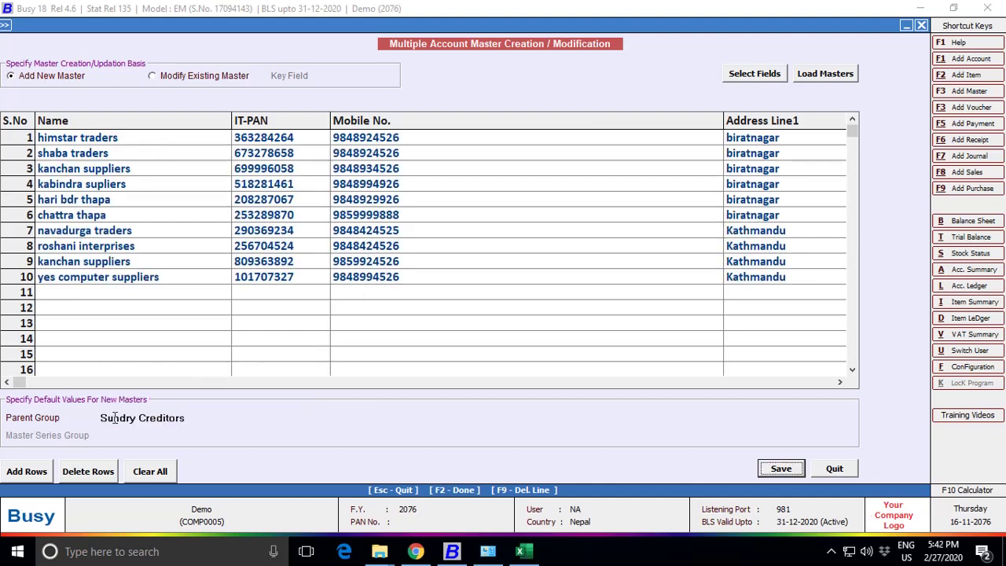
click(781, 469)
click(536, 308)
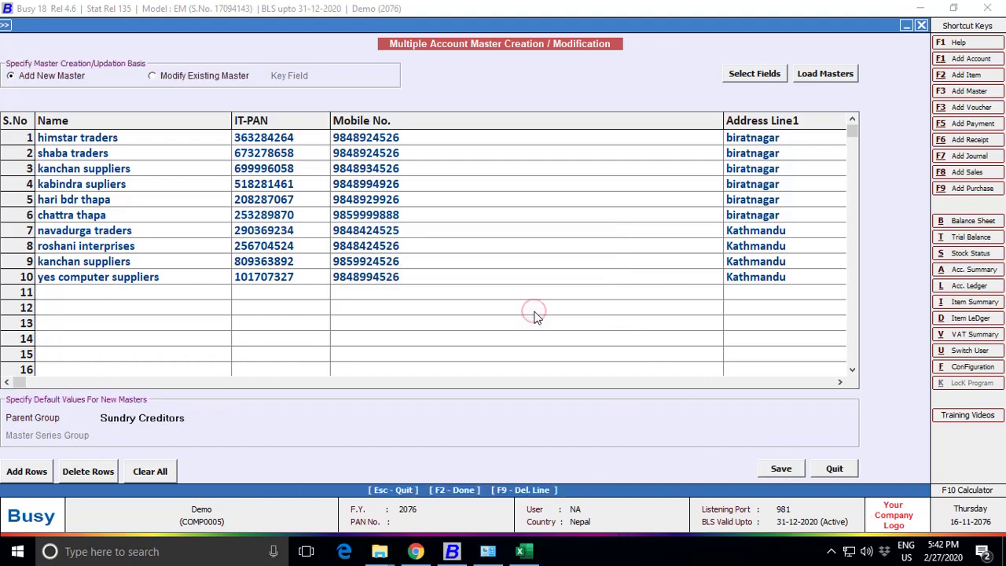
click(591, 304)
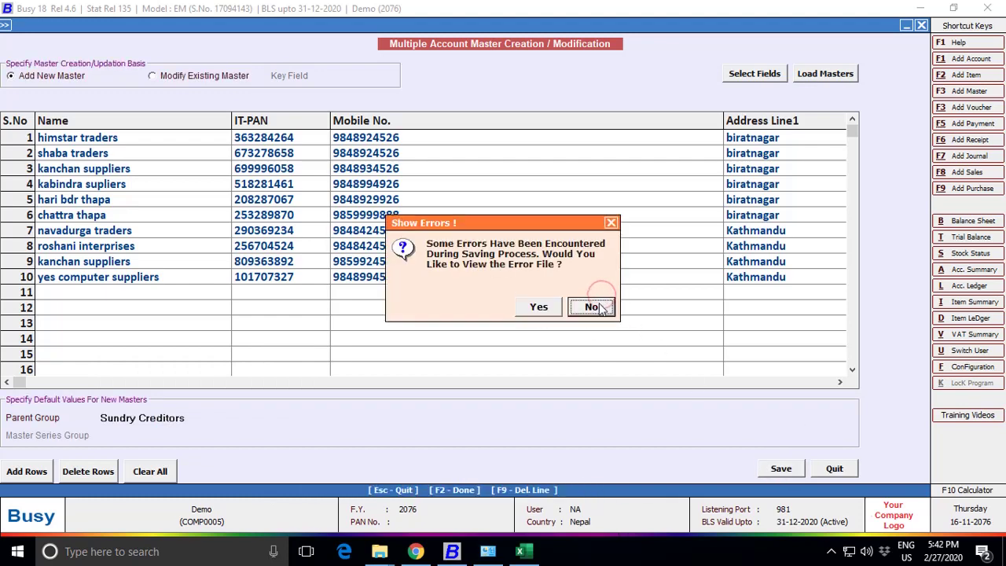
click(540, 308)
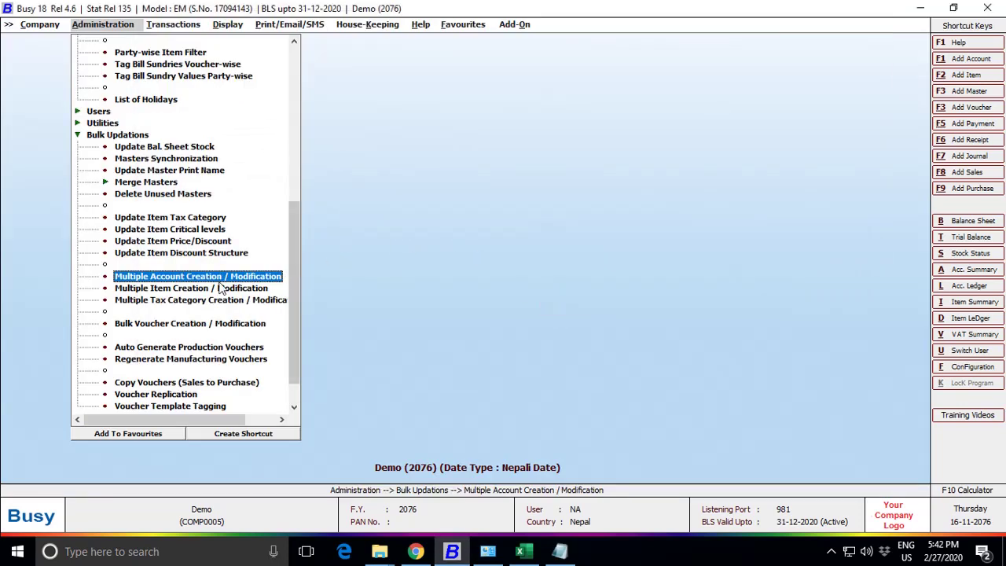
Reopen Multiple Account Creation / Modification and paste the copied creditor data into the empty grid from row 1
double_click(194, 280)
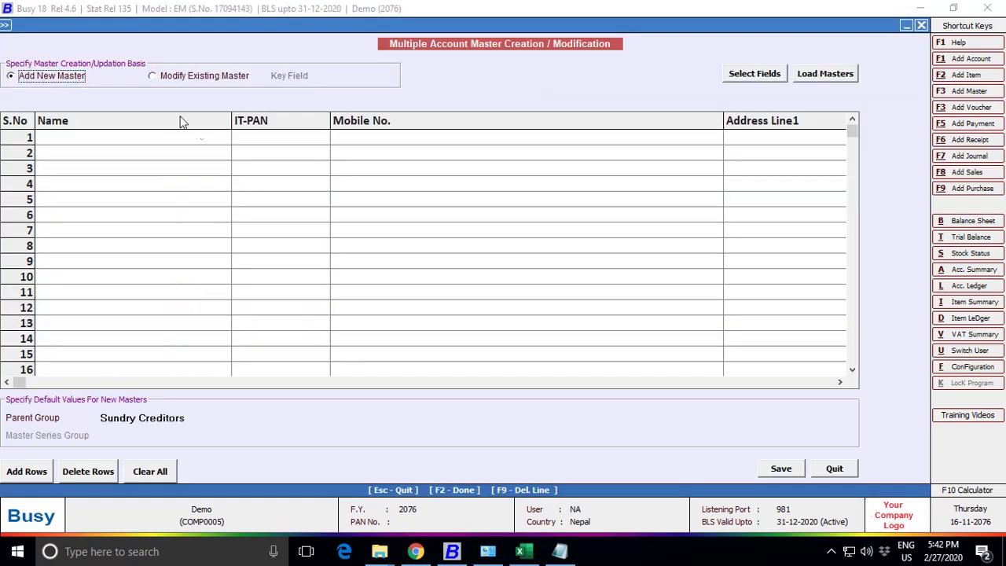
click(166, 135)
key(ctrl+v)
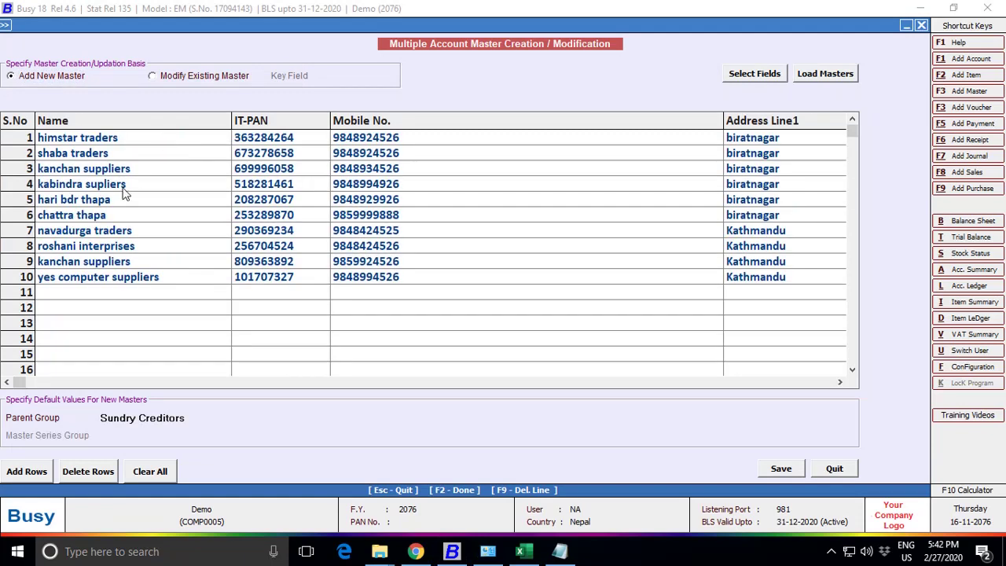
Rename the account in row 3 to "kanchan suppliers b" and save the account masters, declining to view the error file
click(143, 172)
click(143, 170)
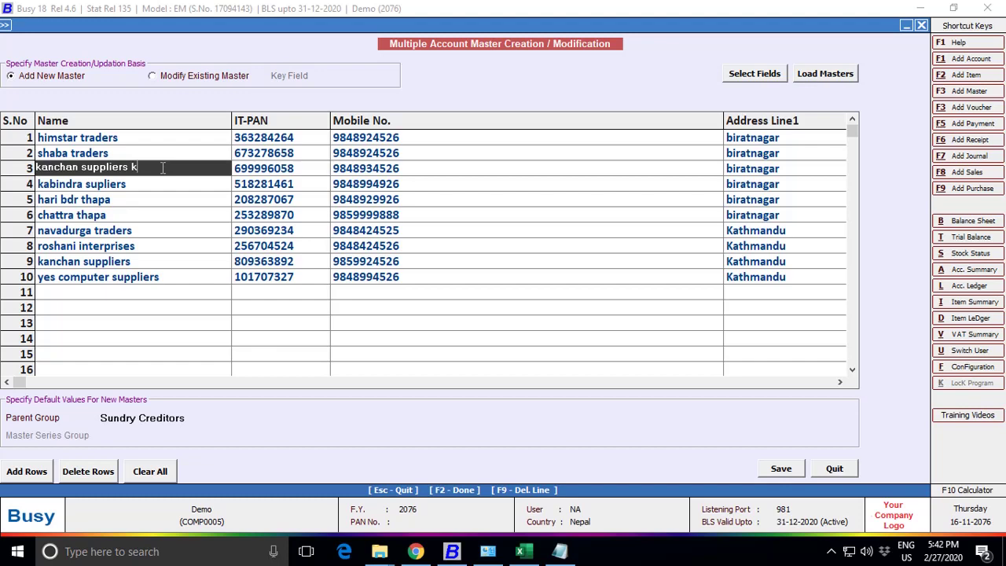
text(b)
key(Return)
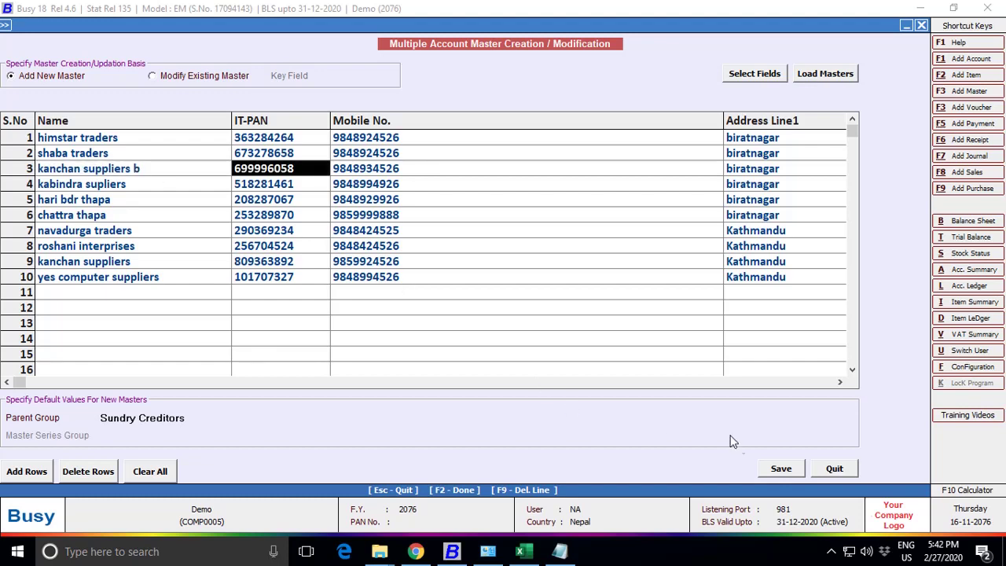
click(780, 468)
click(526, 302)
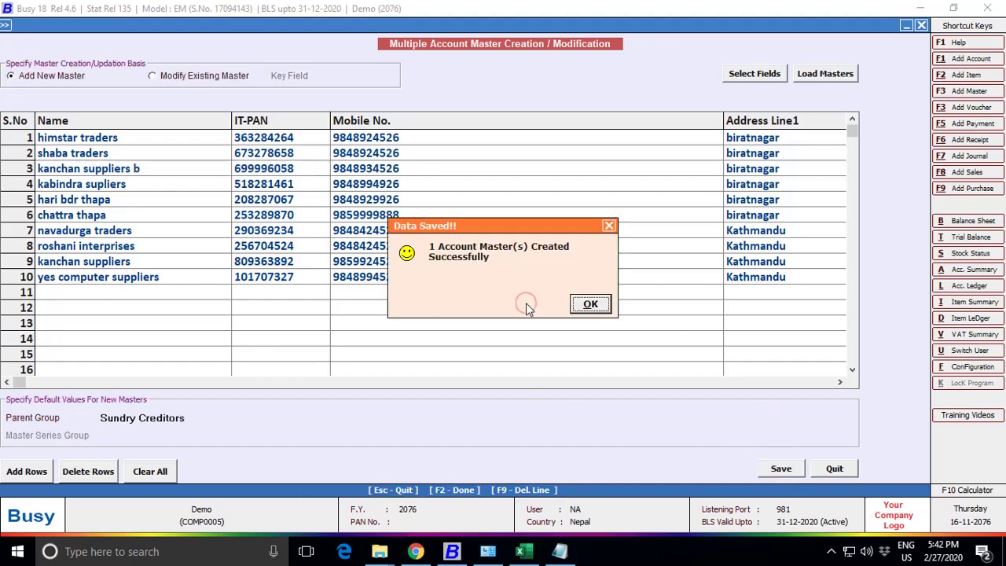
click(591, 305)
click(598, 307)
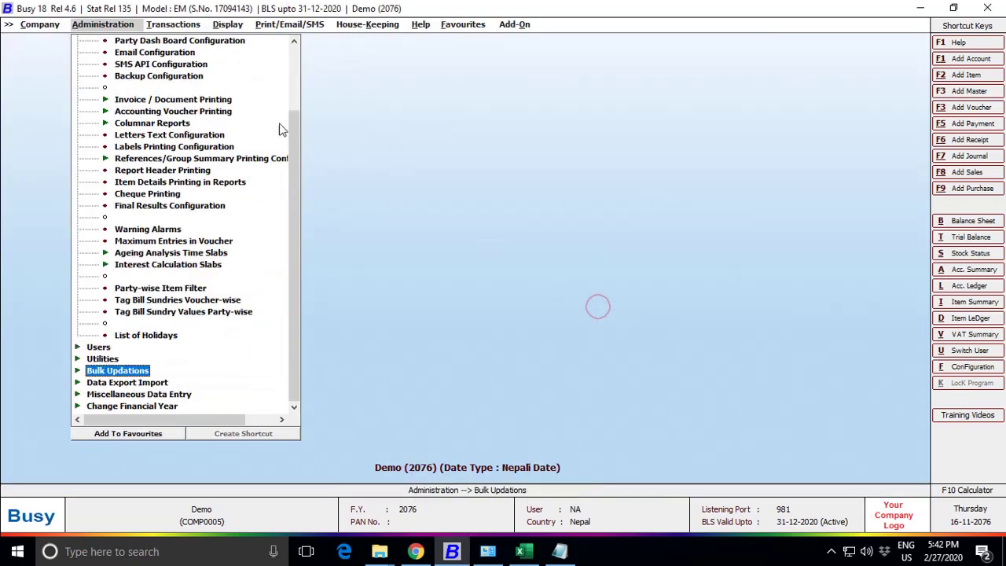
Switch to the Excel stock book and examine the sundry debtors columns on the Dr amount sheet
scroll(283, 128, up, 3)
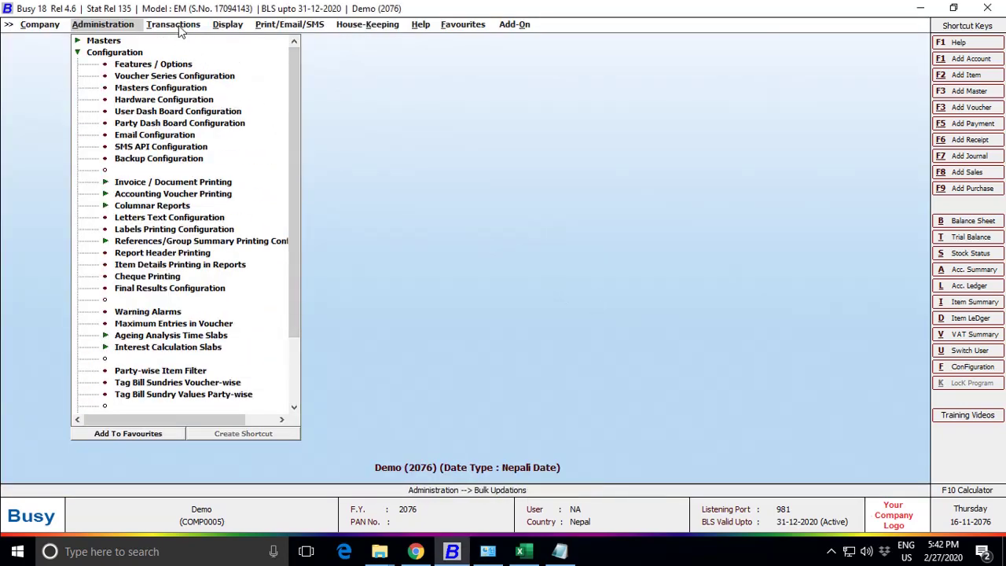
click(520, 551)
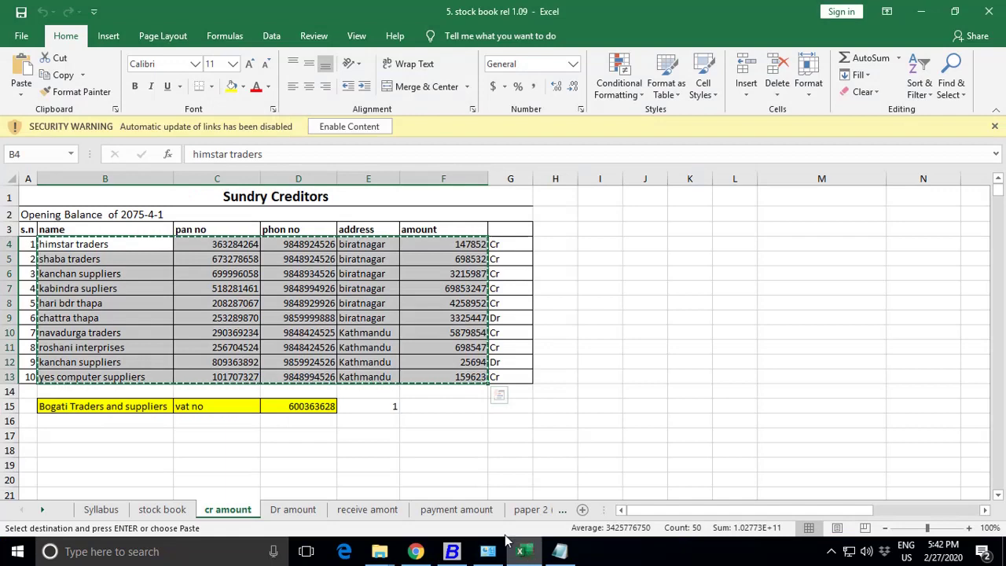
click(303, 509)
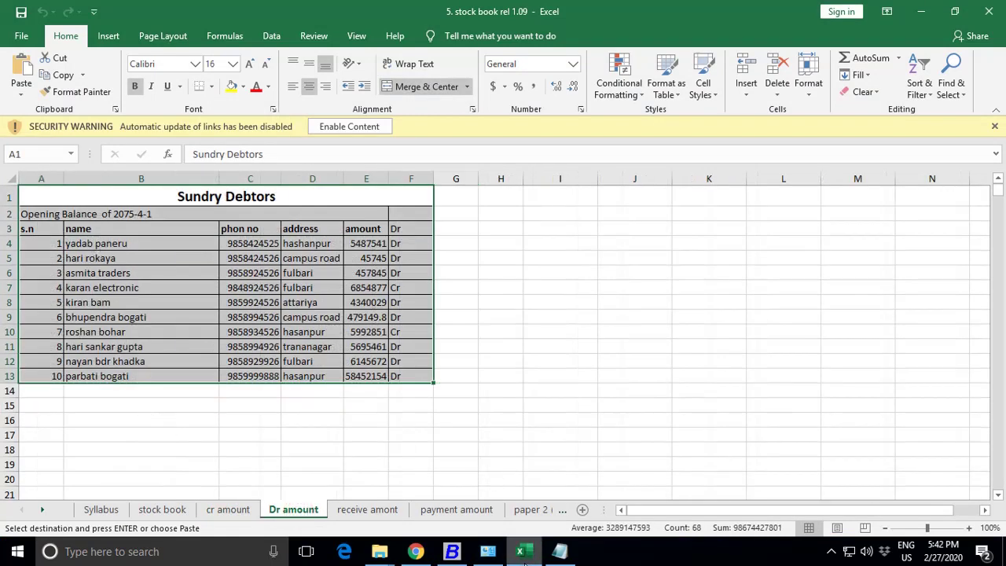
Switch back to Busy and open Multiple Account Creation / Modification under Bulk Updations
click(452, 551)
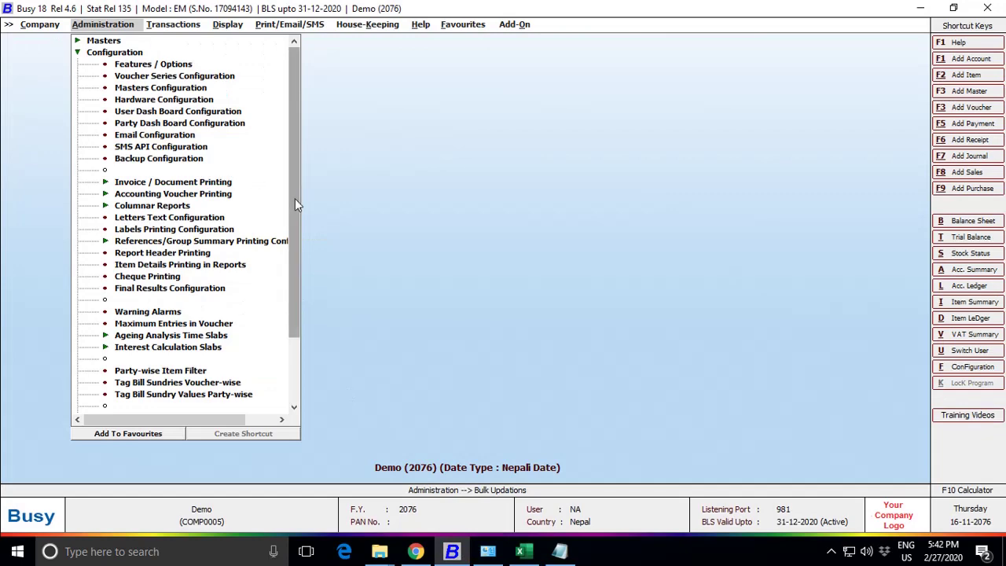
drag(295, 198, 295, 330)
click(117, 371)
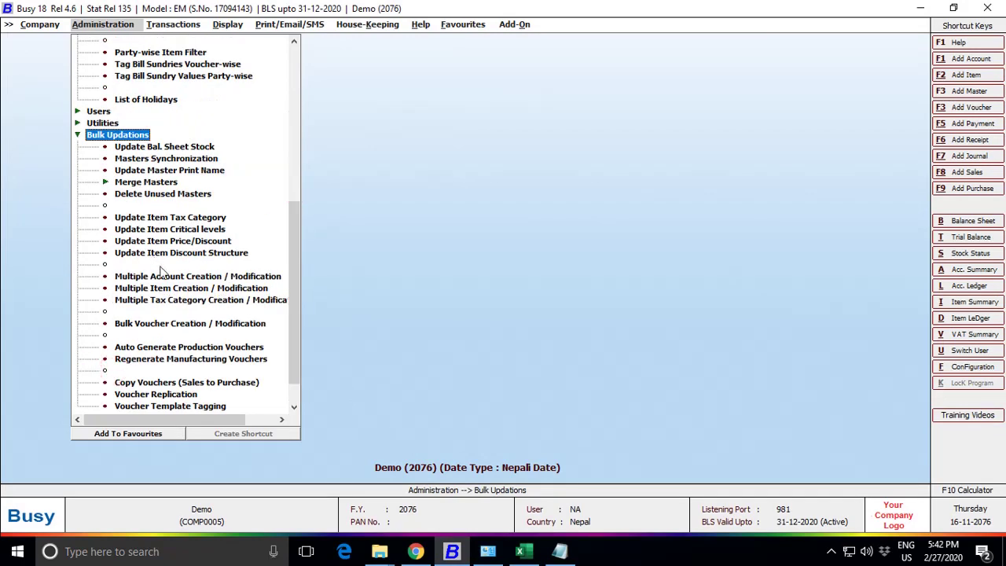
double_click(179, 276)
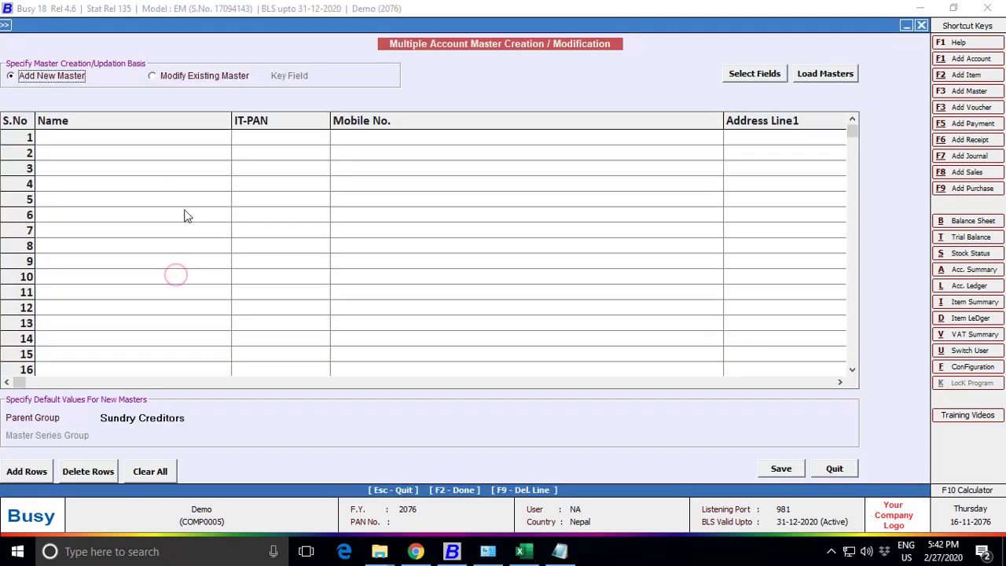
click(754, 73)
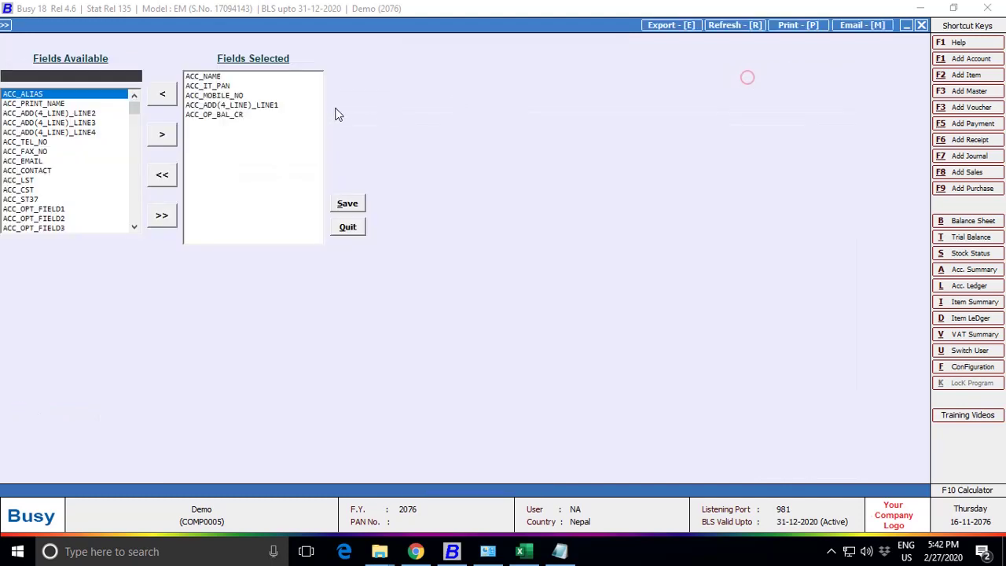
double_click(222, 86)
double_click(222, 86)
double_click(220, 86)
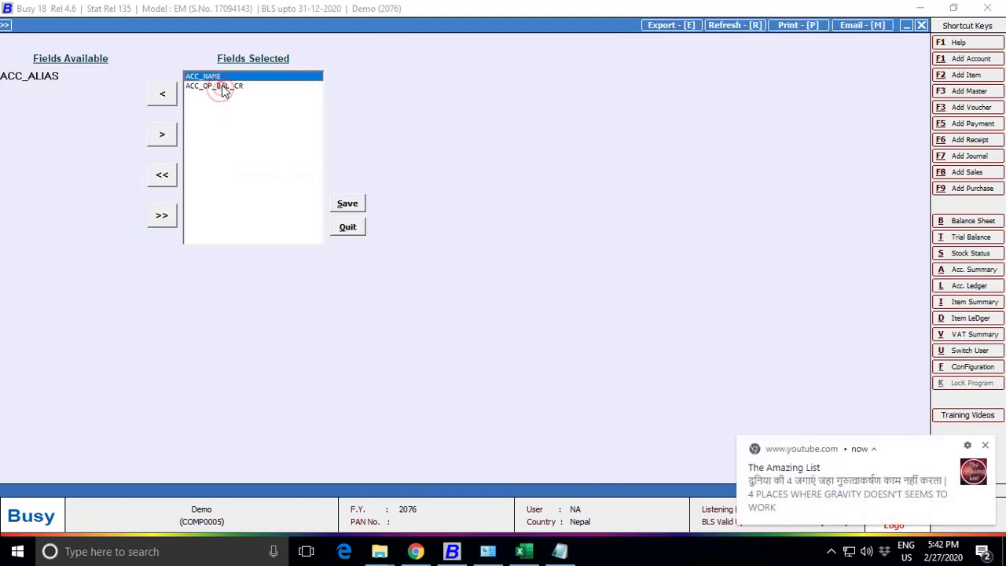
double_click(220, 86)
click(558, 550)
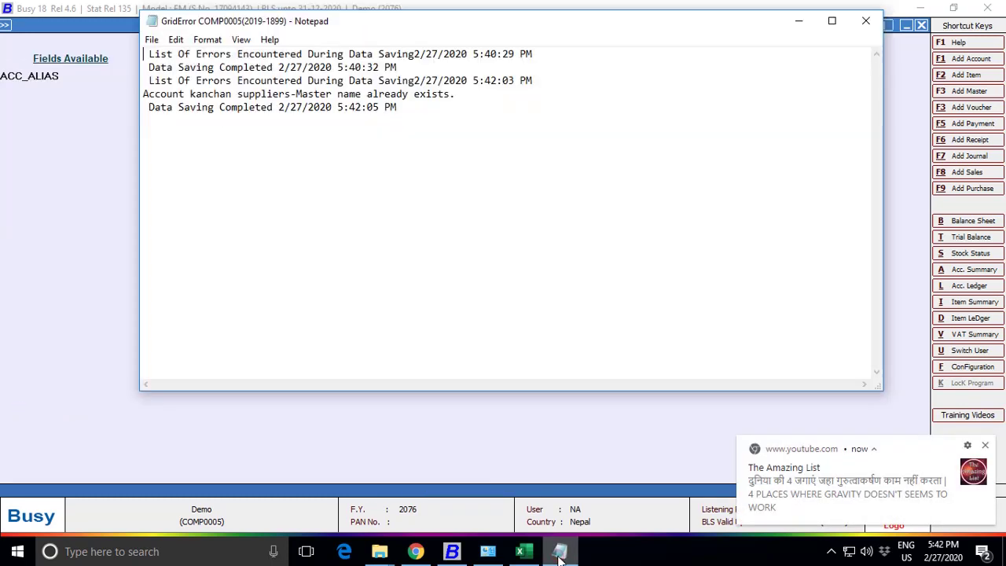
click(560, 552)
click(530, 554)
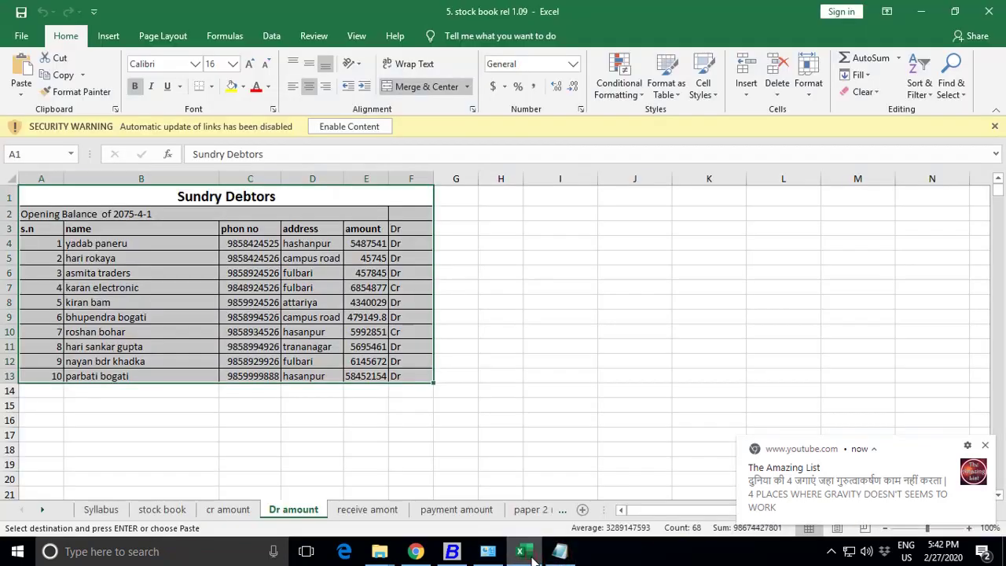
click(530, 554)
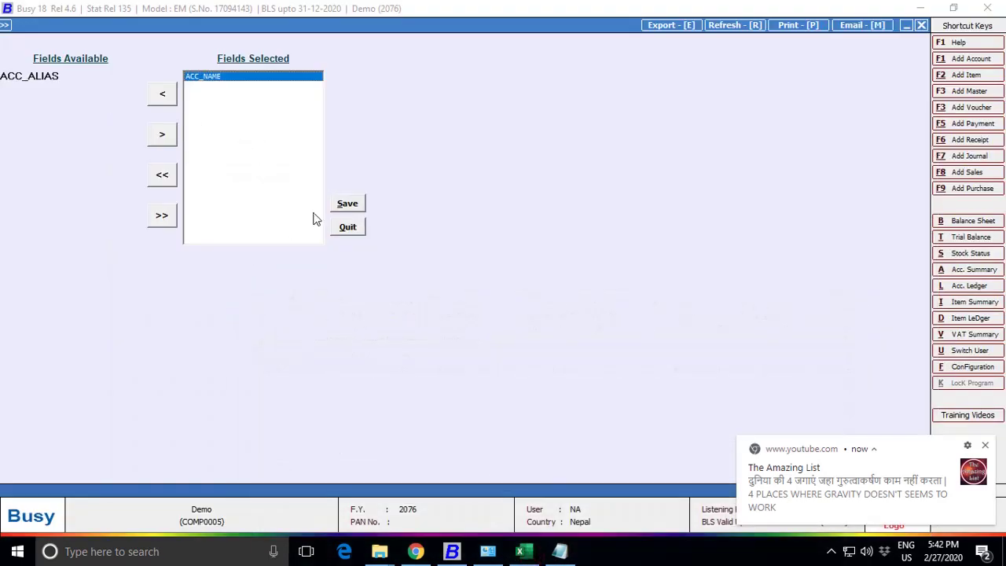
click(339, 228)
Open the account field selection and remove ACC_IT_PAN and ACC_OP_BAL_CR from the selected fields
click(755, 73)
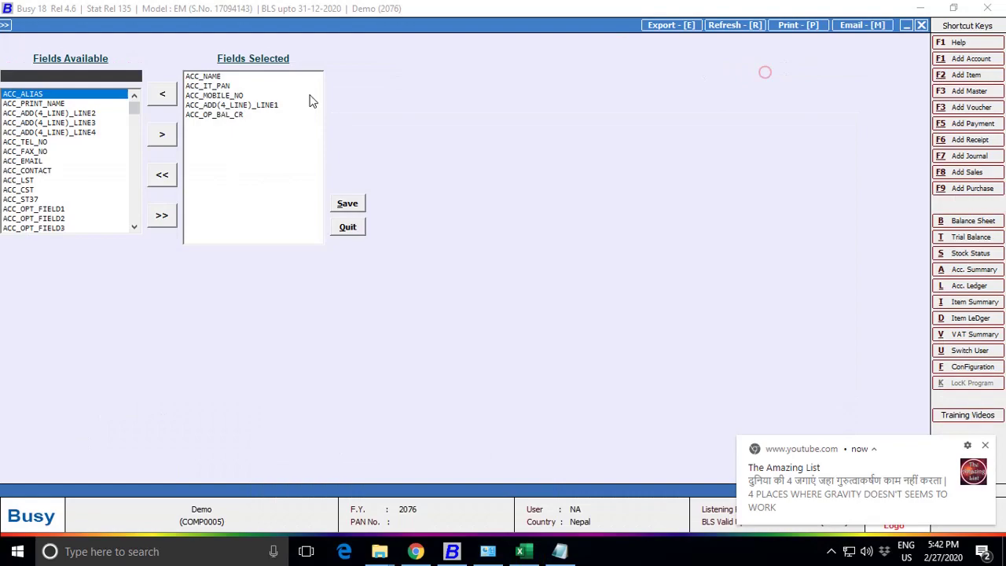
double_click(236, 87)
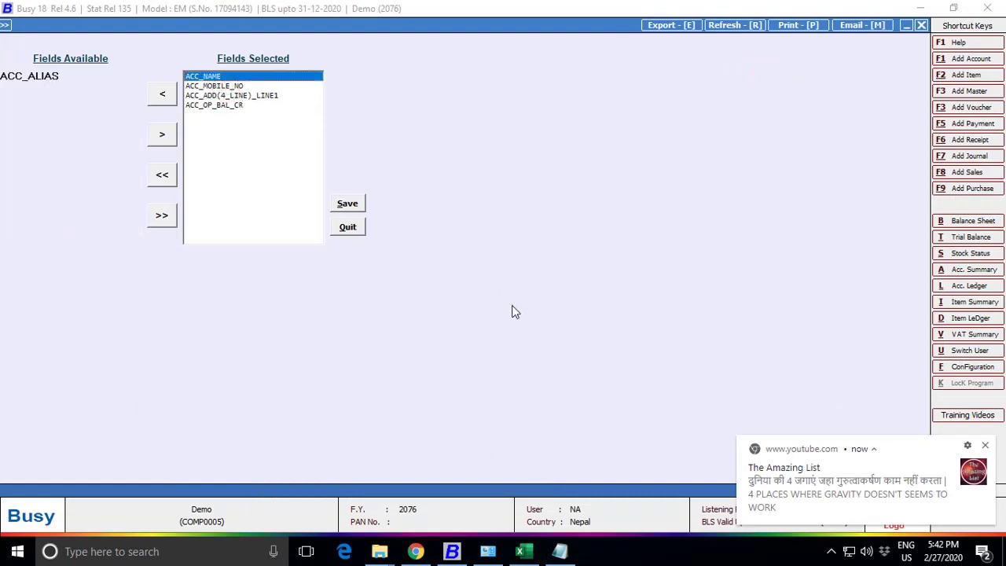
click(531, 553)
click(531, 553)
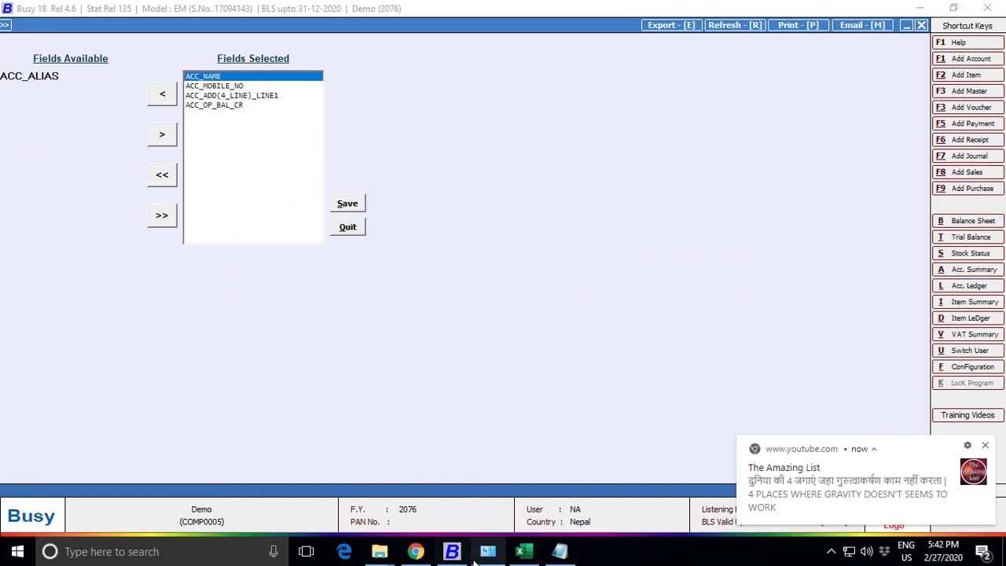
double_click(233, 104)
Find ACC_OP_BAL_DR among the available fields, add it to the selected fields and save the selection
click(109, 80)
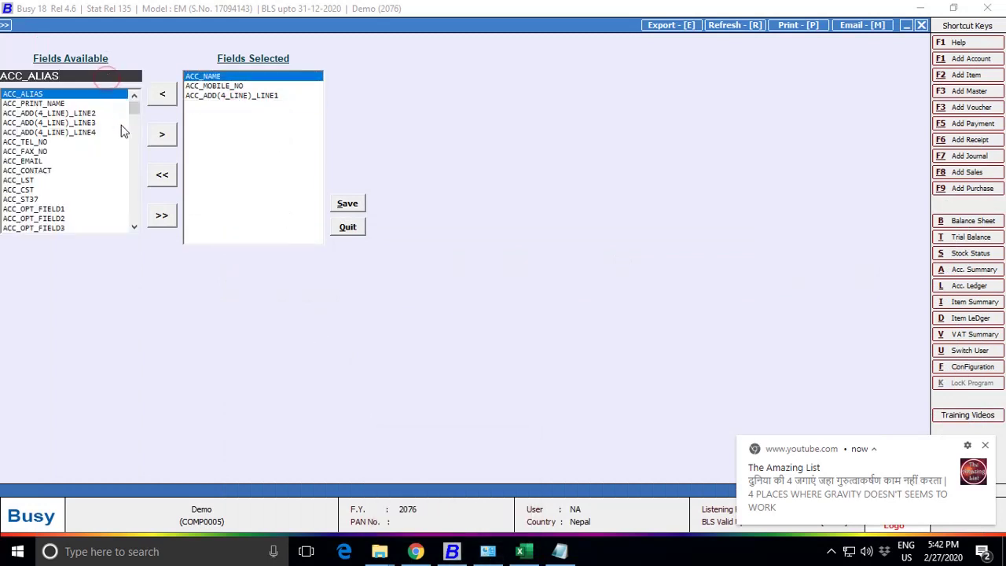
scroll(88, 157, down, 7)
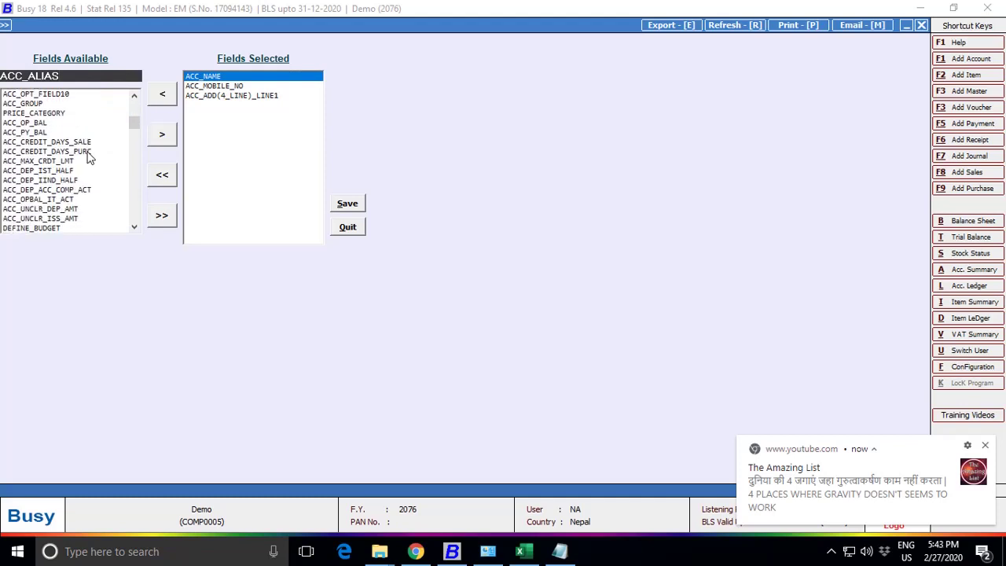
scroll(92, 176, down, 10)
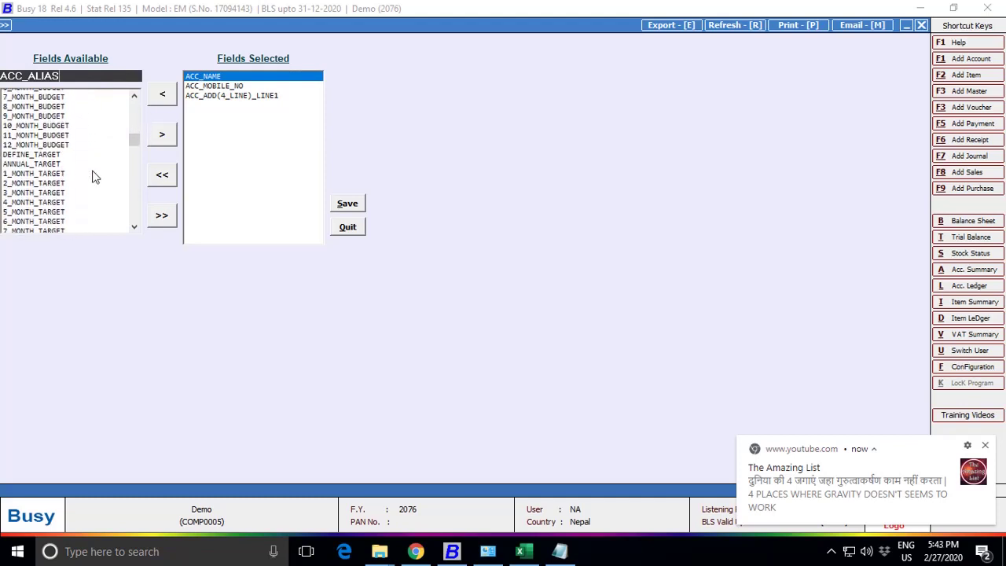
scroll(92, 176, down, 3)
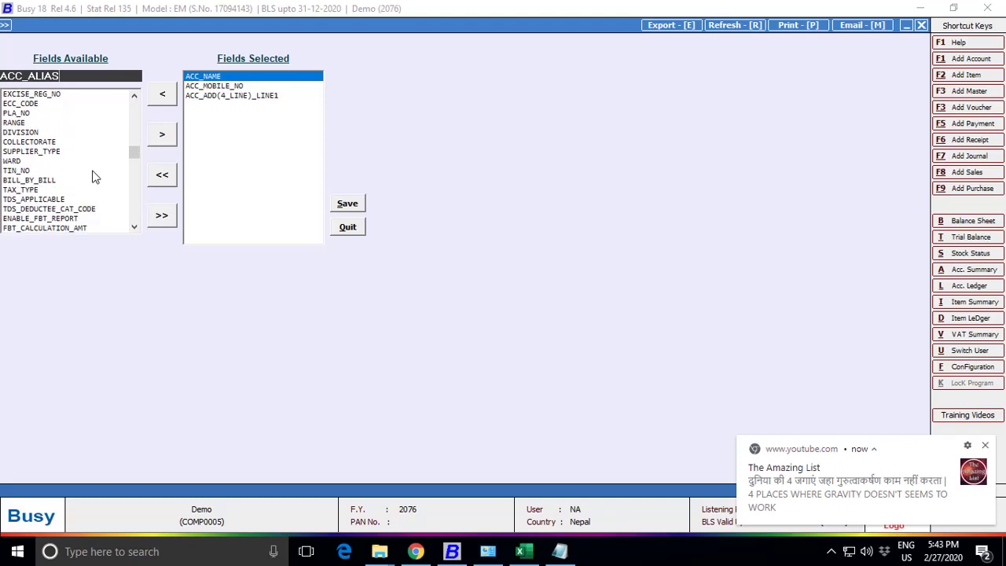
scroll(92, 176, down, 3)
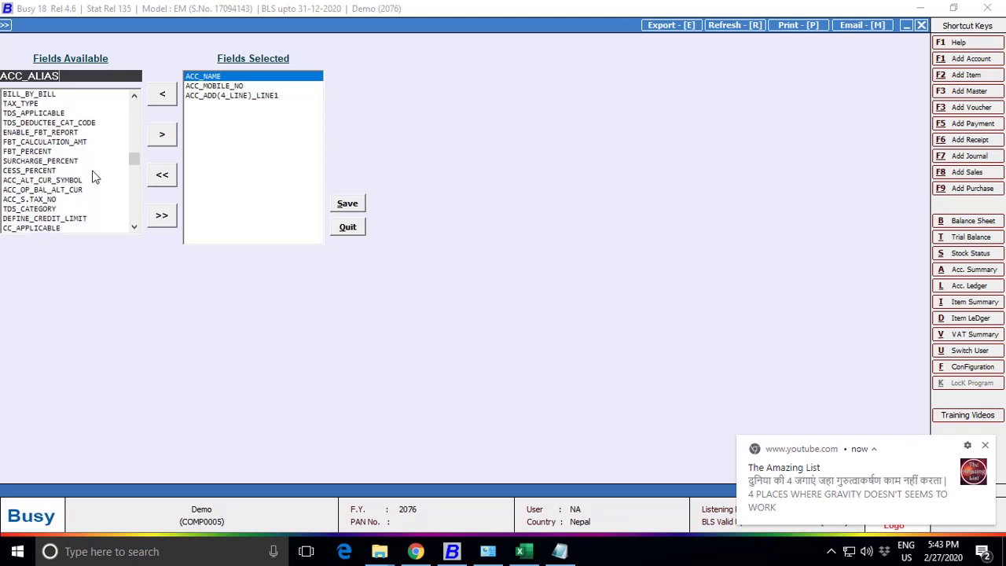
scroll(92, 176, down, 5)
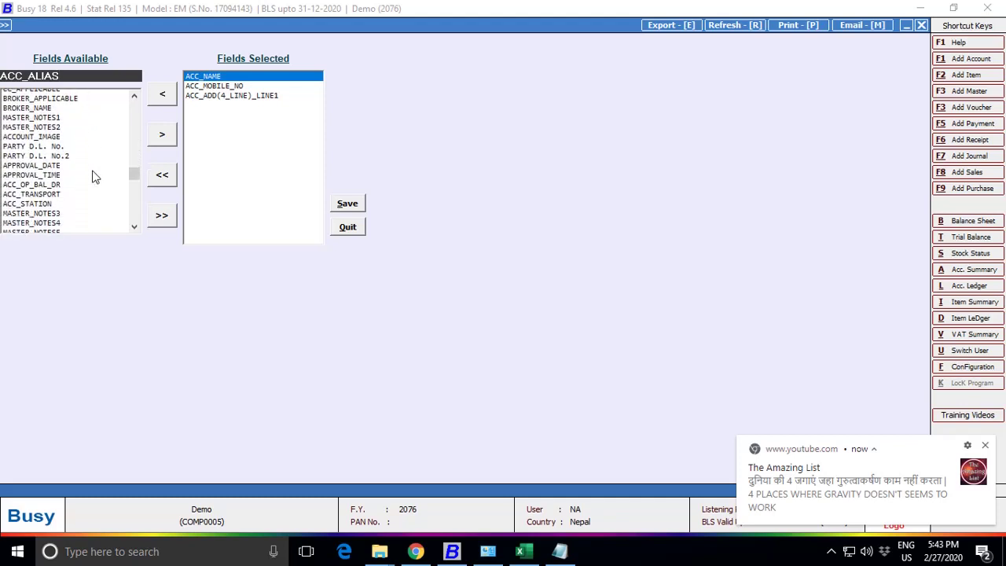
scroll(92, 176, down, 5)
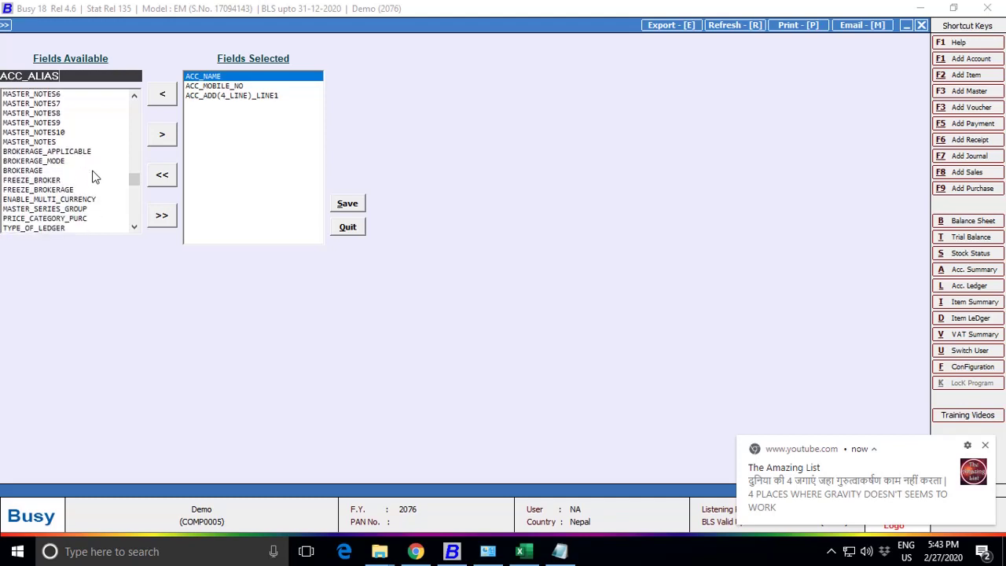
scroll(92, 176, down, 5)
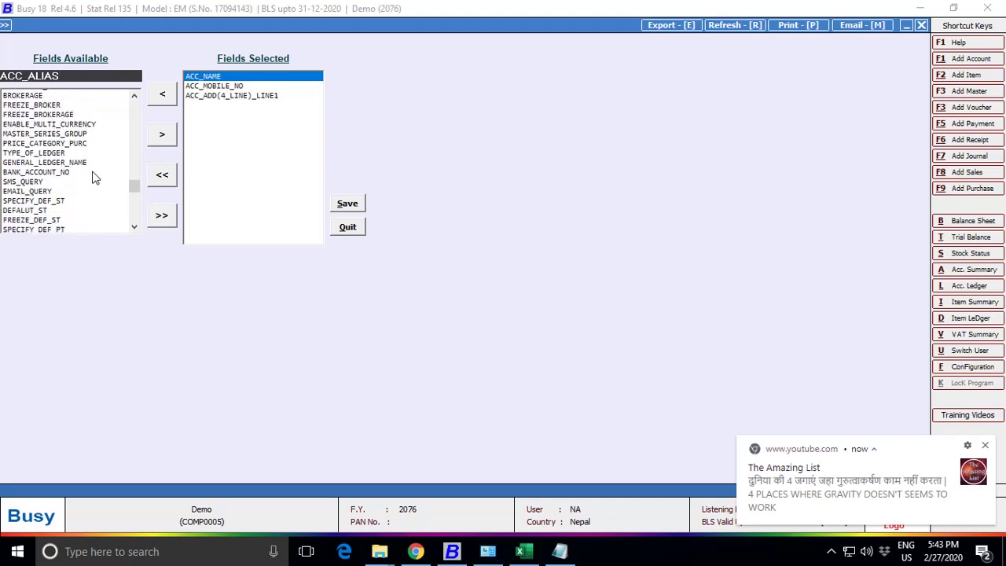
scroll(92, 176, down, 4)
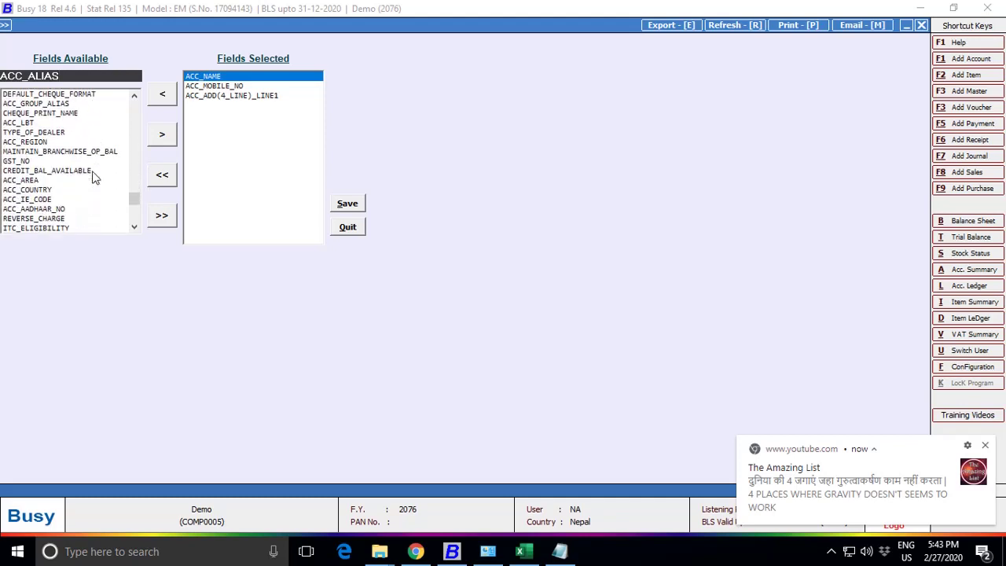
scroll(92, 176, down, 3)
scroll(92, 176, down, 4)
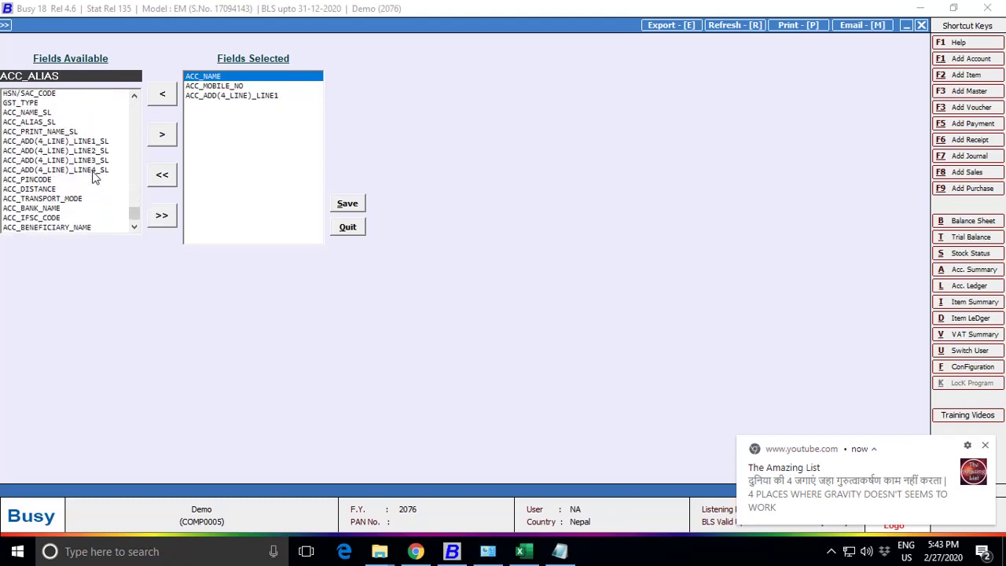
scroll(92, 176, down, 1)
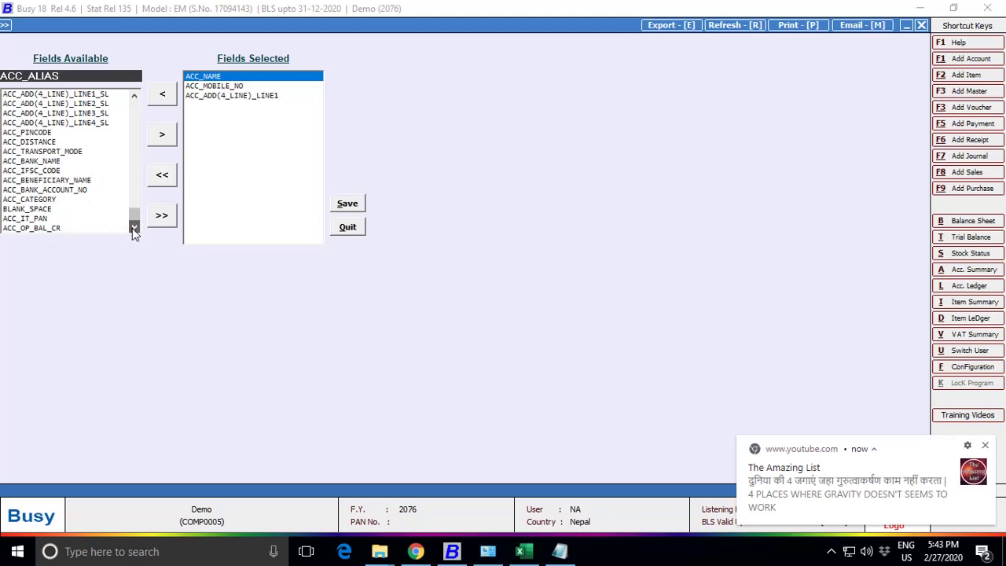
drag(130, 224, 134, 195)
drag(133, 187, 134, 178)
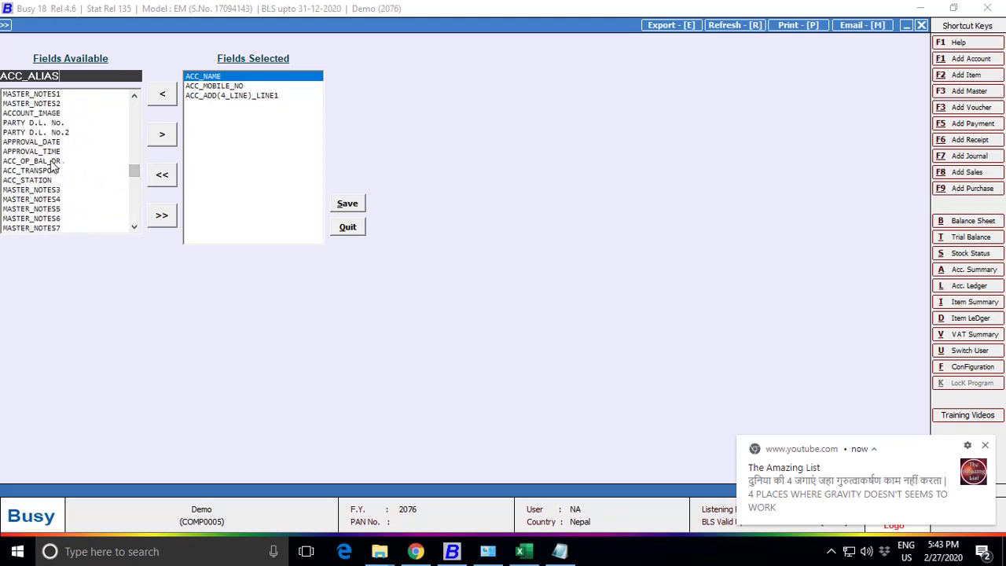
double_click(49, 161)
click(350, 204)
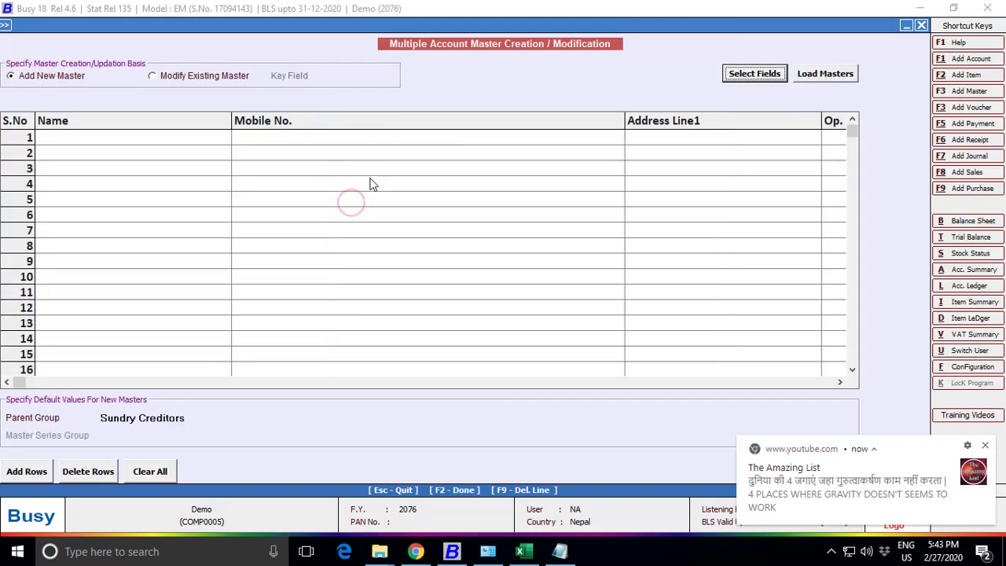
click(522, 554)
mouse_move(90, 245)
mouse_down()
mouse_move(331, 299)
mouse_move(393, 366)
mouse_move(380, 374)
mouse_up()
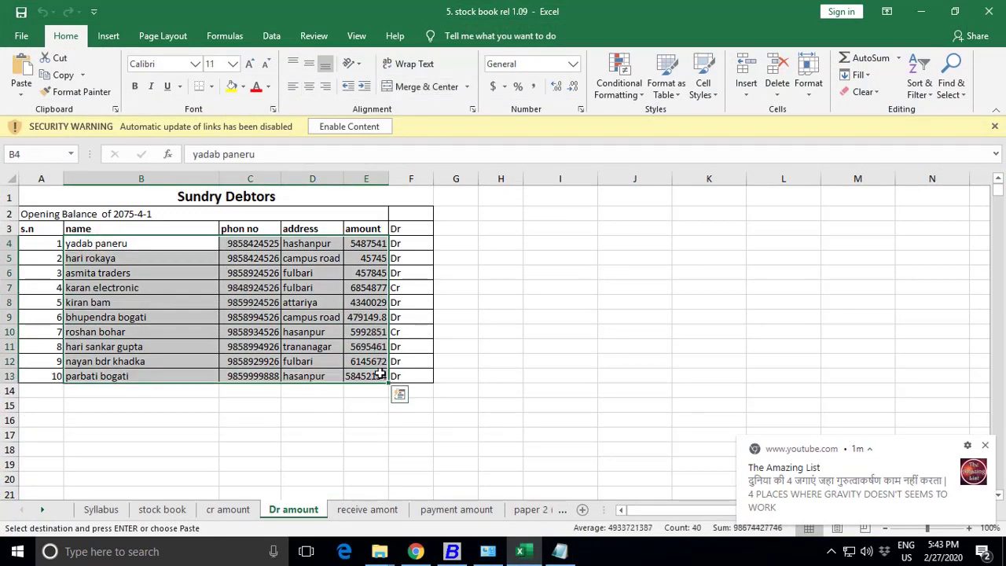
key(ctrl+c)
click(455, 554)
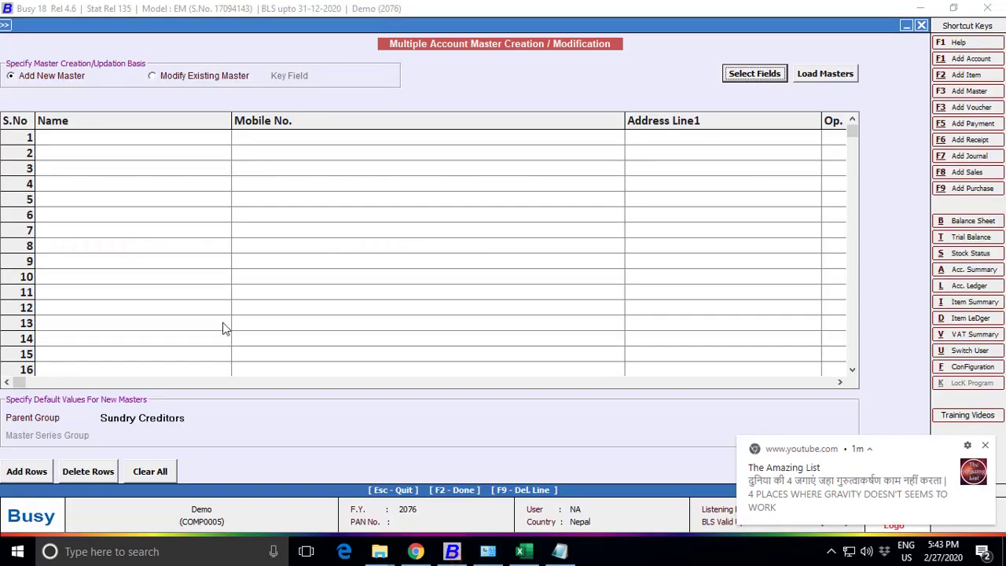
click(87, 138)
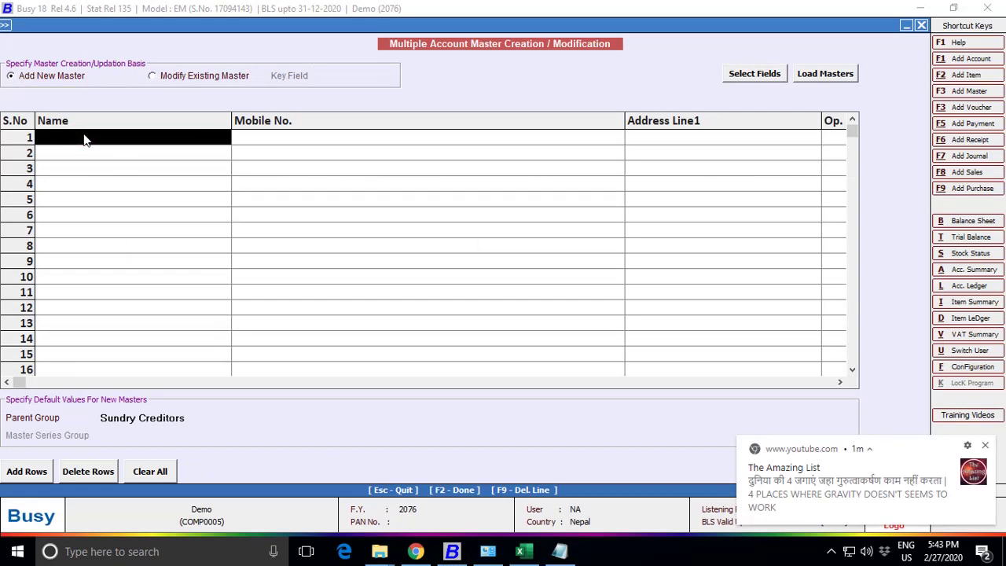
key(ctrl+v)
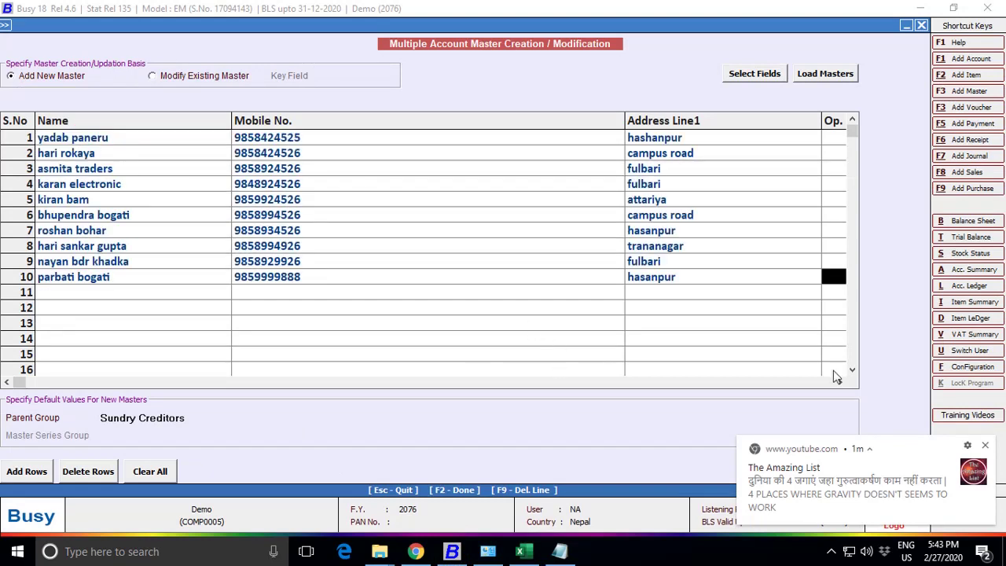
click(841, 383)
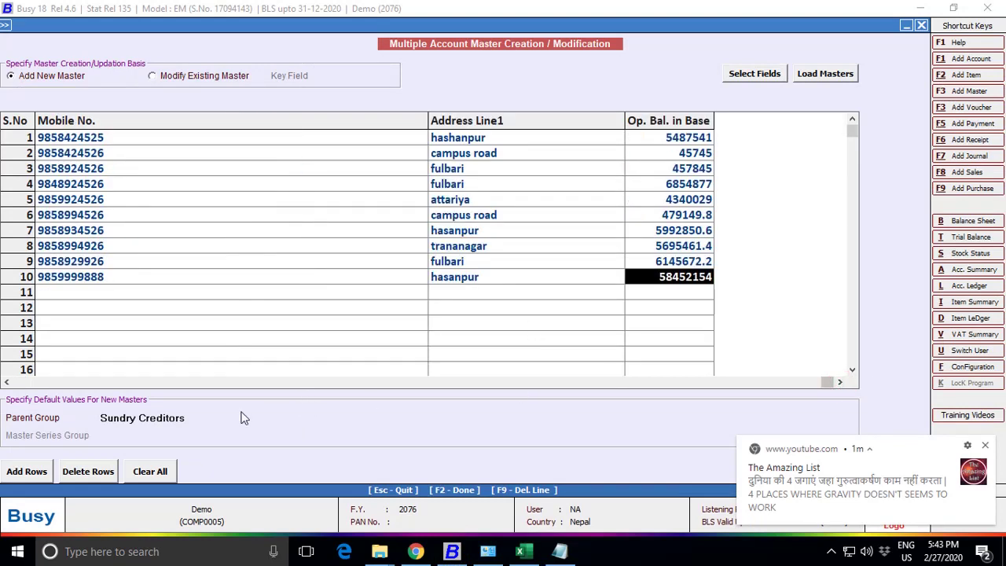
Set the default parent group for the new account masters to Sundry Debtors
click(205, 418)
text(sun)
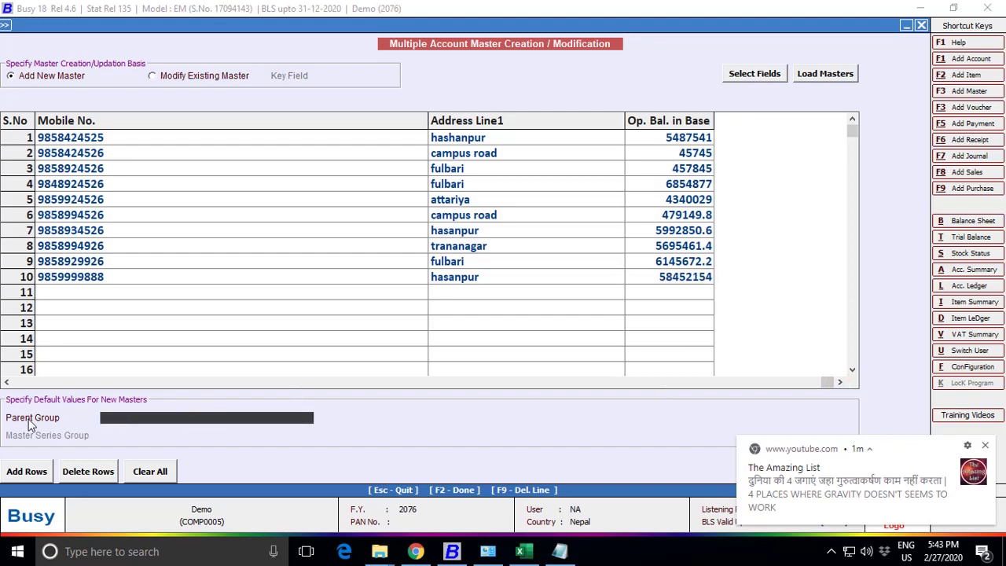
key(Down)
key(Return)
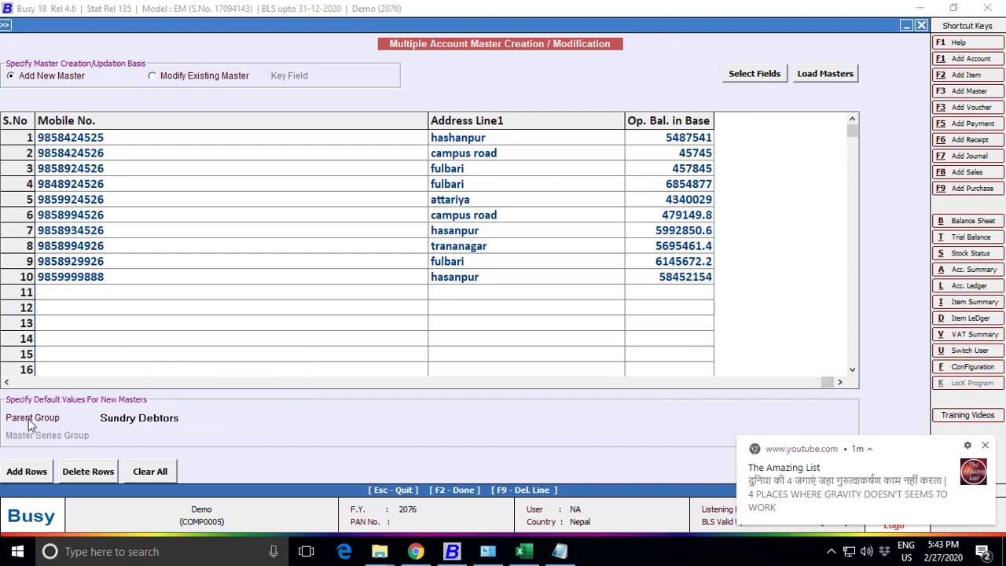
Dismiss the browser notification, save the debtor account masters and close Multiple Account Creation / Modification
click(985, 445)
click(781, 468)
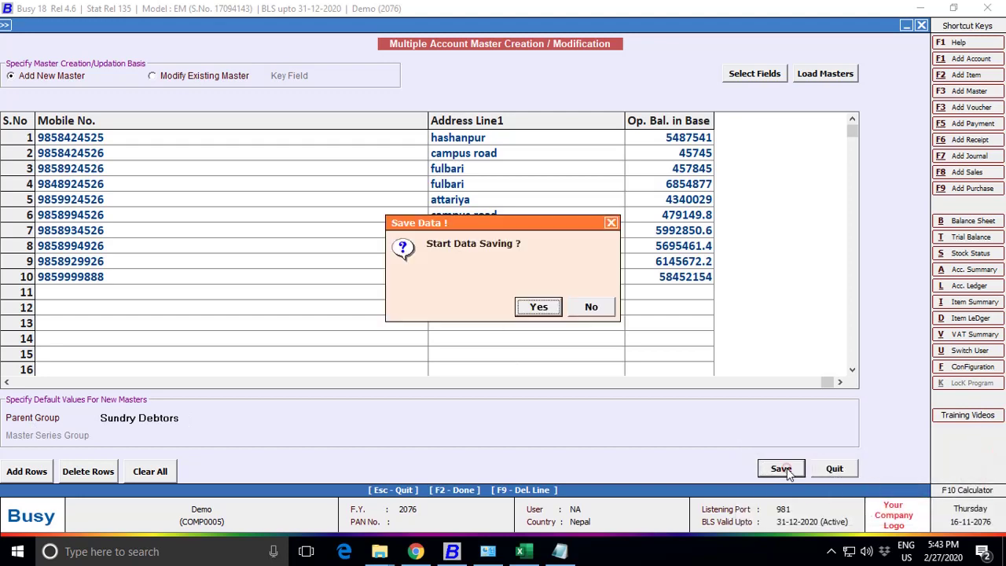
click(537, 309)
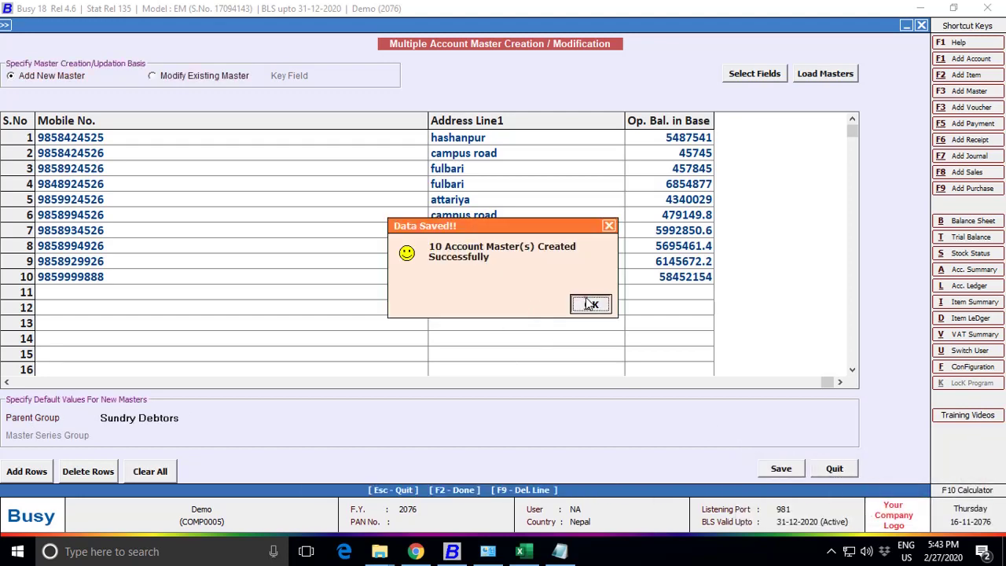
click(588, 303)
key(Escape)
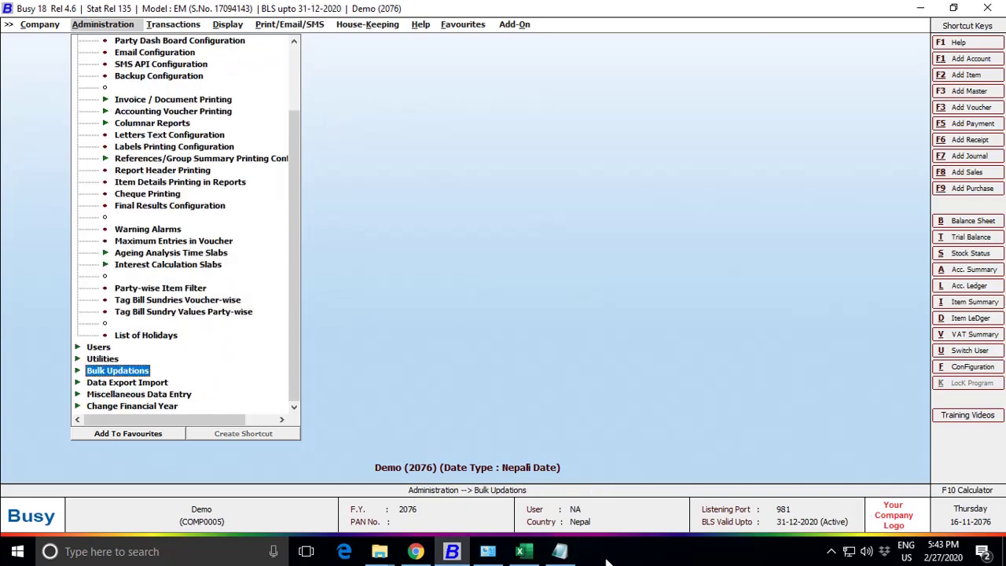
Switch to the Excel stock book and look through the receive amont, payment amount, paper 2 (2), Dr amount, cr amount and stock book sheets
click(526, 553)
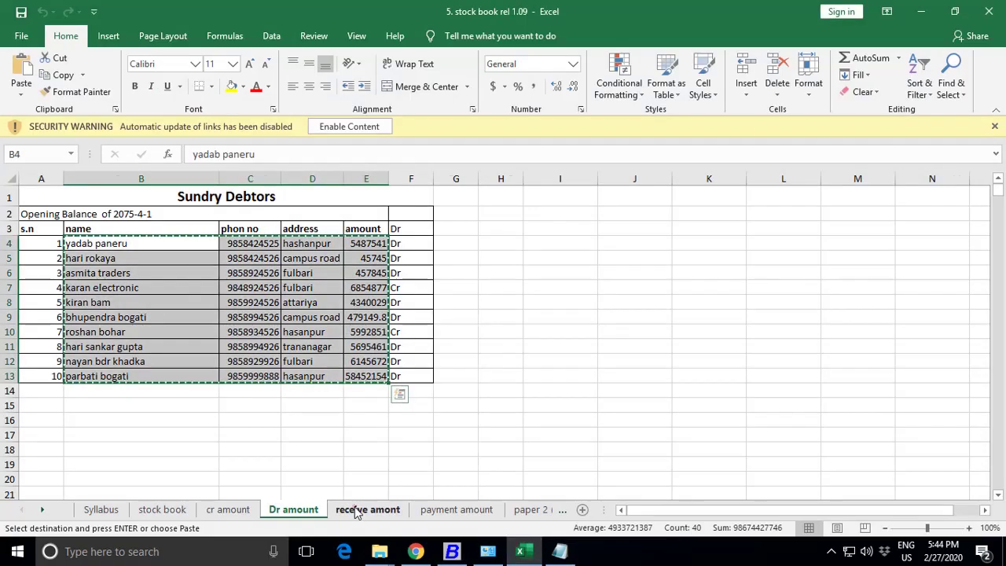
click(359, 510)
click(444, 510)
click(525, 509)
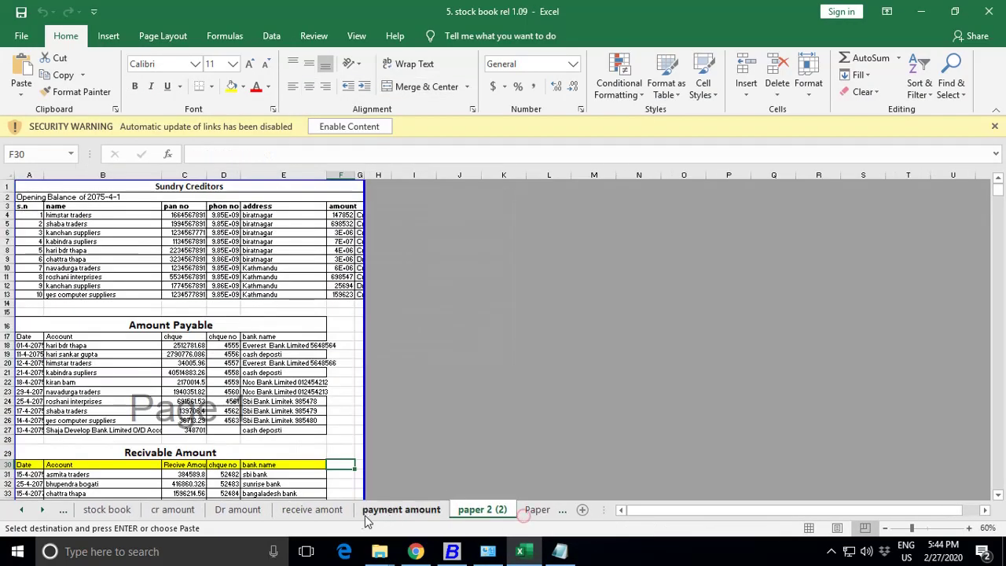
click(237, 509)
click(172, 510)
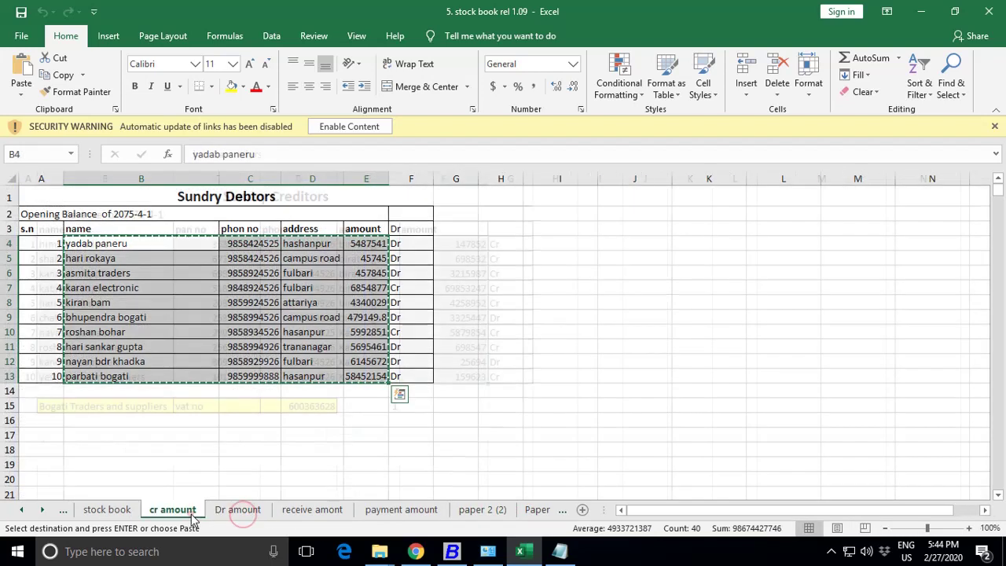
click(107, 509)
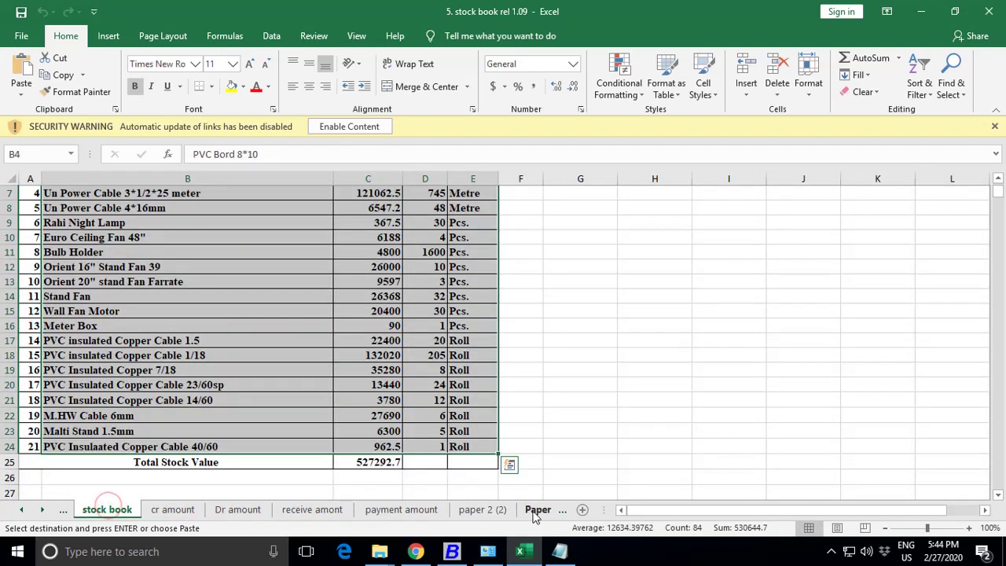
Open the Paper 2 sheet and delete rows 1 and 2, the Bank Accounts group title and its column headings
click(41, 510)
click(41, 510)
click(41, 511)
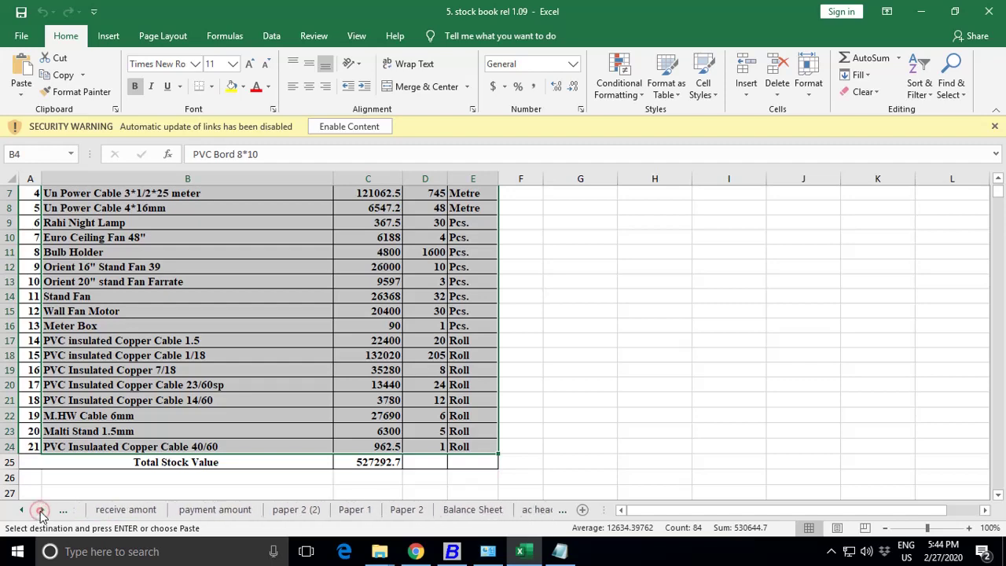
click(41, 510)
click(41, 510)
click(220, 509)
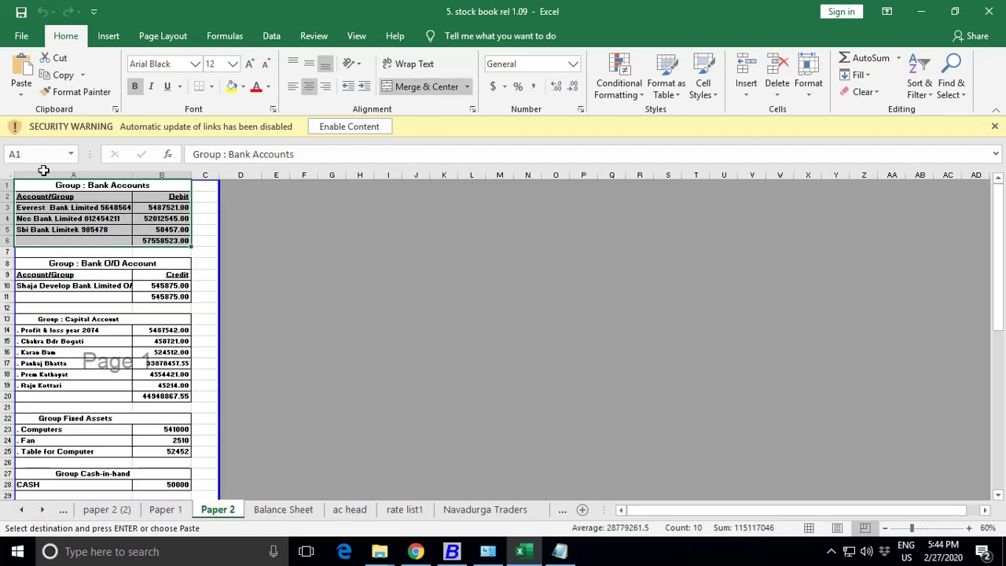
drag(6, 183, 5, 196)
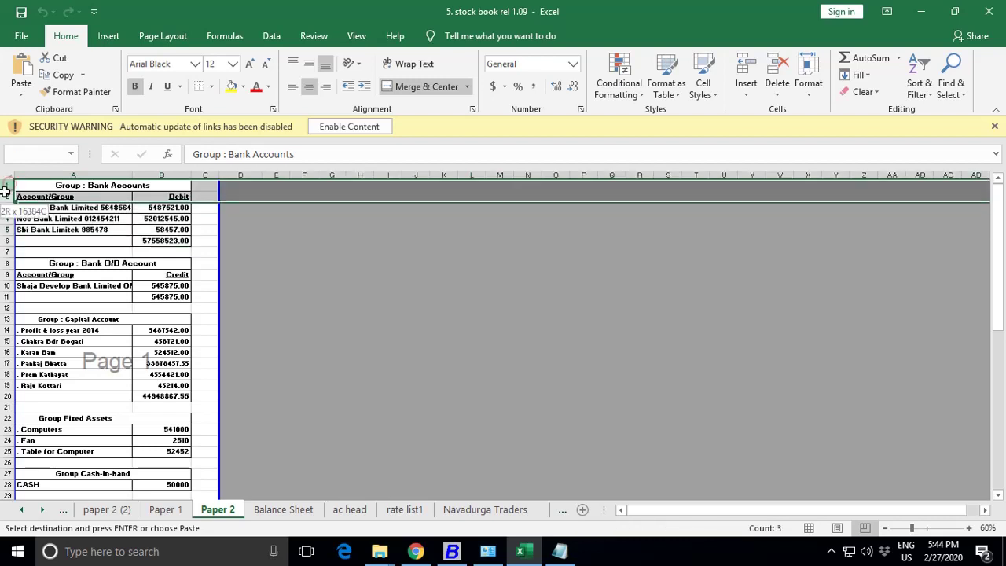
right_click(8, 192)
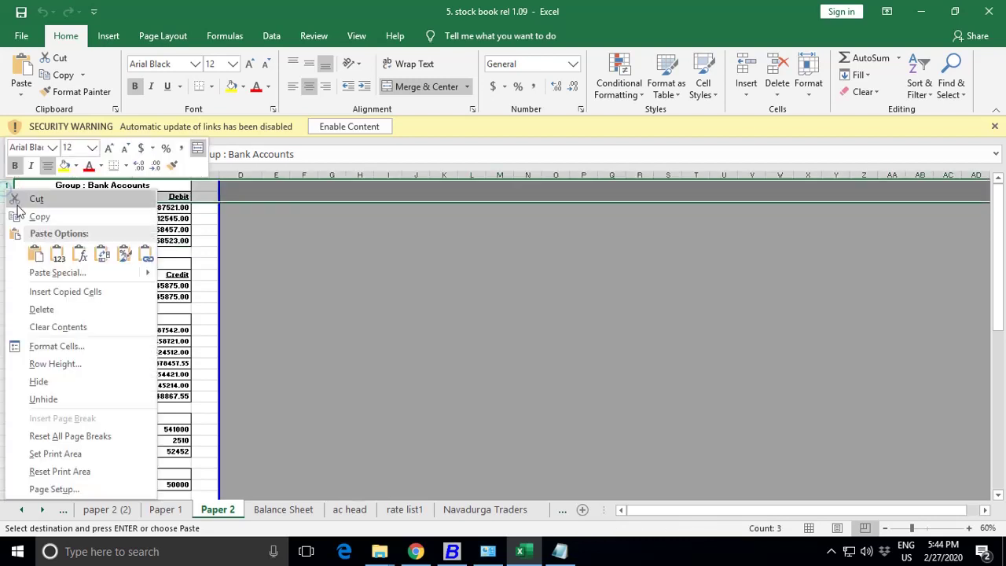
click(42, 309)
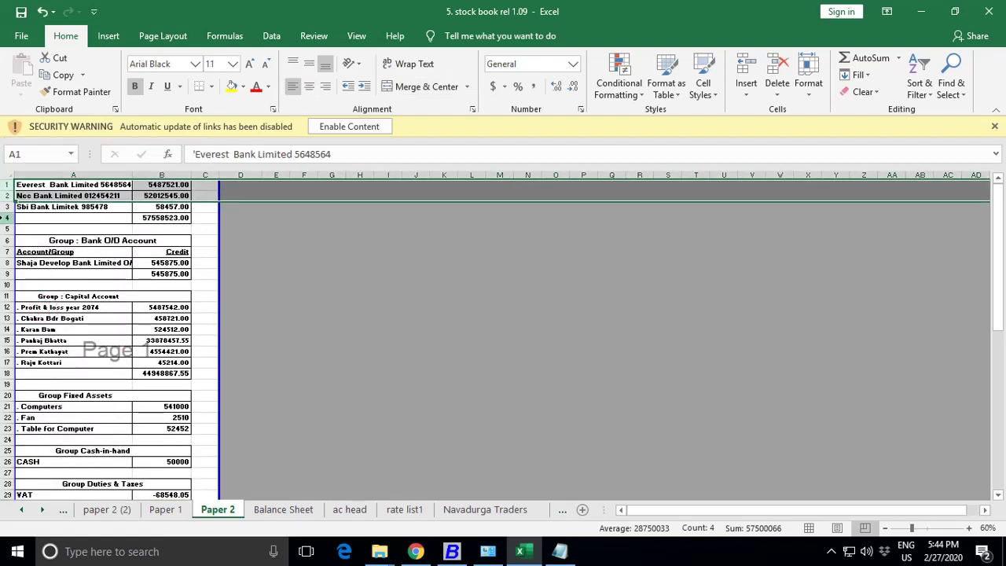
Delete the Bank Accounts total, Bank O/D Account title, Bank O/D total and Capital Account title rows, including the blank rows between them
drag(6, 217, 5, 230)
right_click(5, 236)
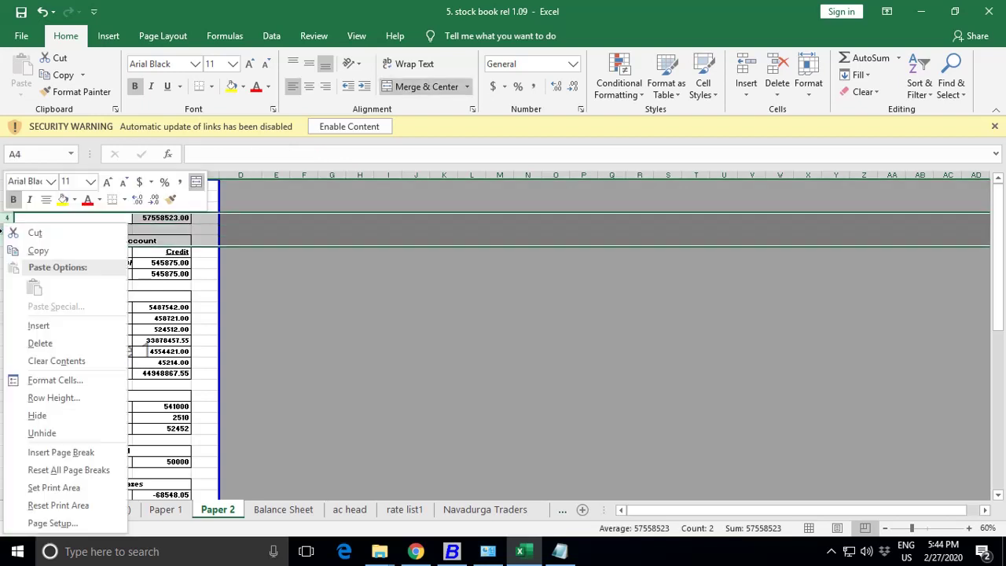
click(40, 346)
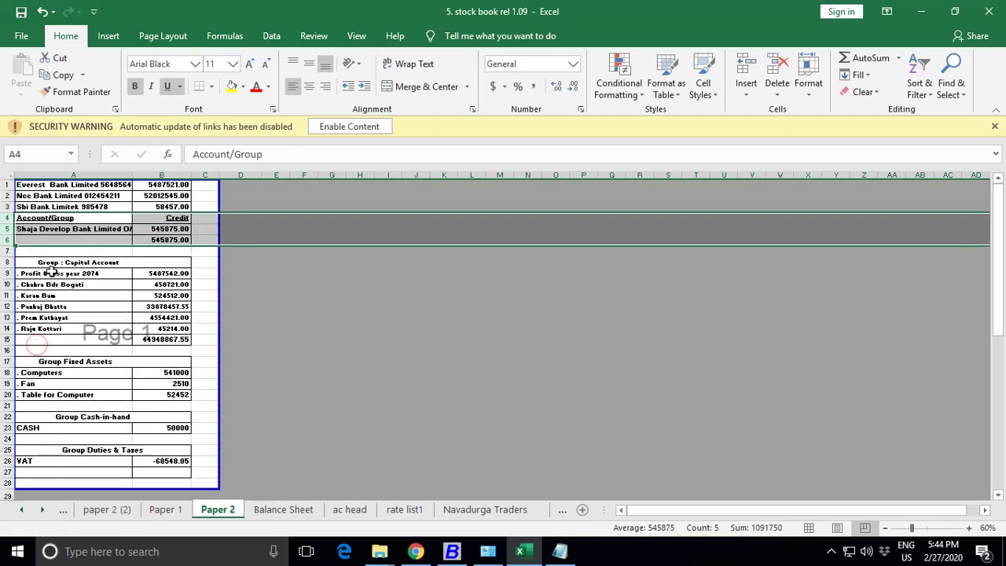
drag(4, 240, 4, 264)
right_click(5, 253)
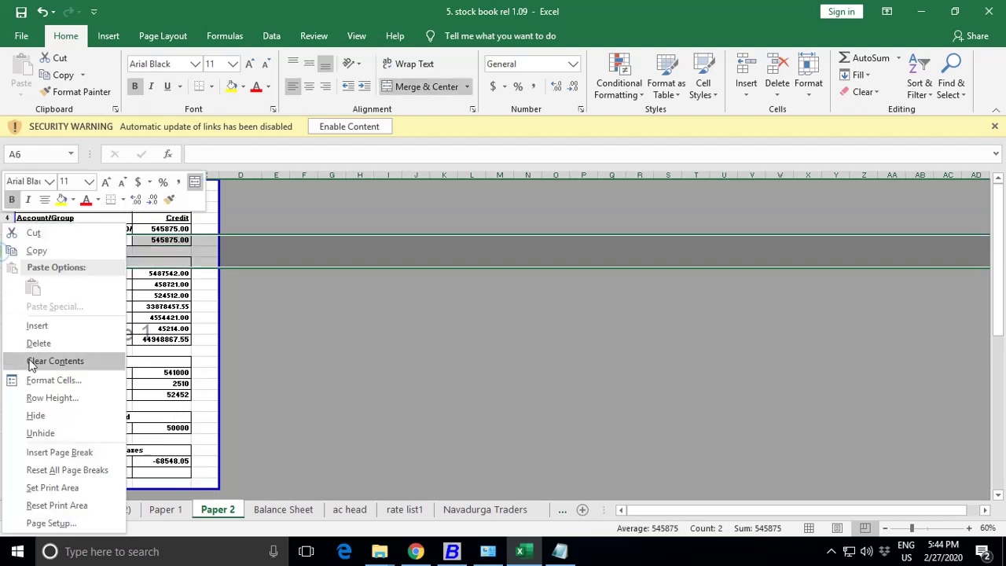
click(39, 344)
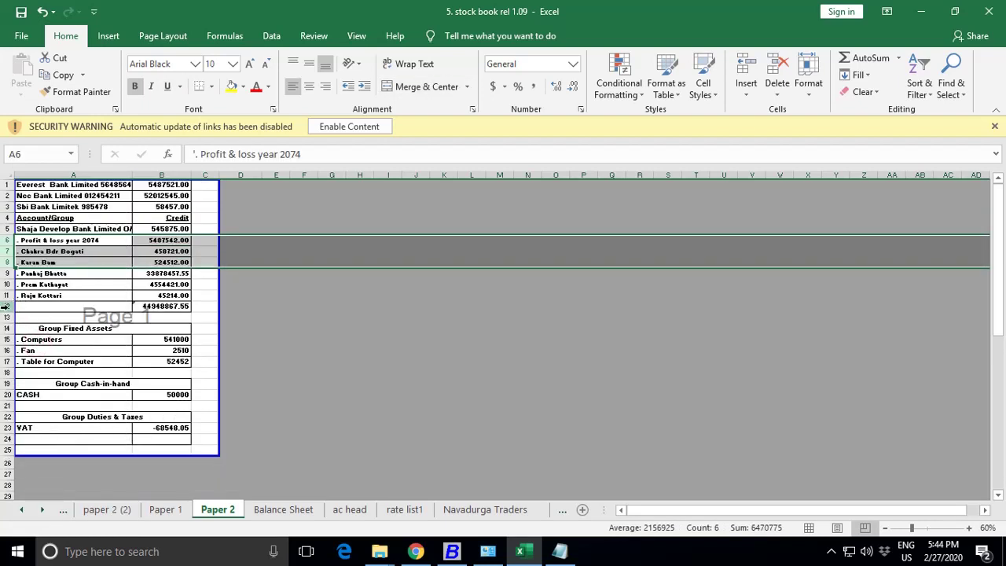
Delete the Capital Account total and Group Fixed Assets title rows, and the Cash-in-hand and Duties & Taxes blocks in rows 15 to 22
drag(6, 307, 5, 325)
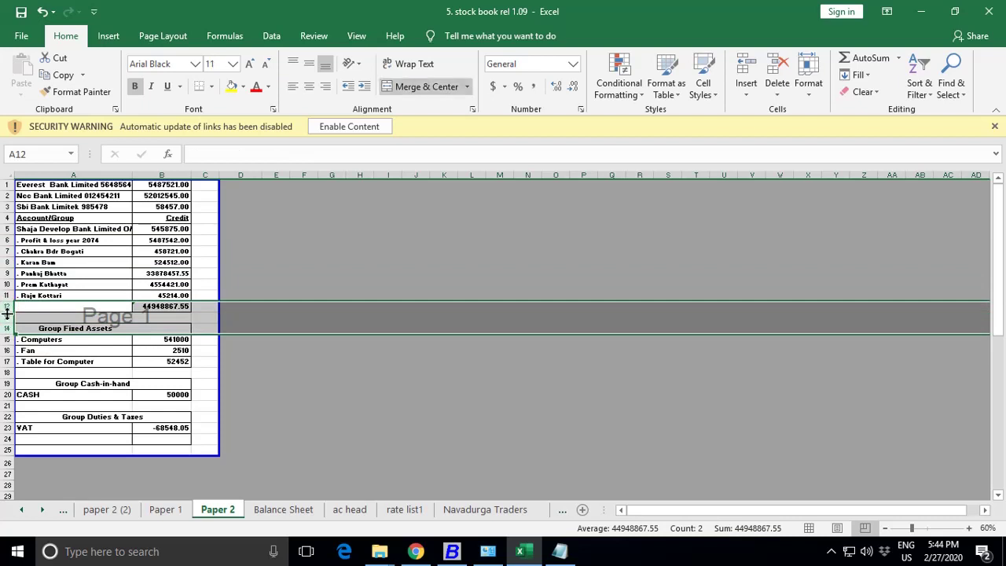
right_click(4, 307)
click(31, 343)
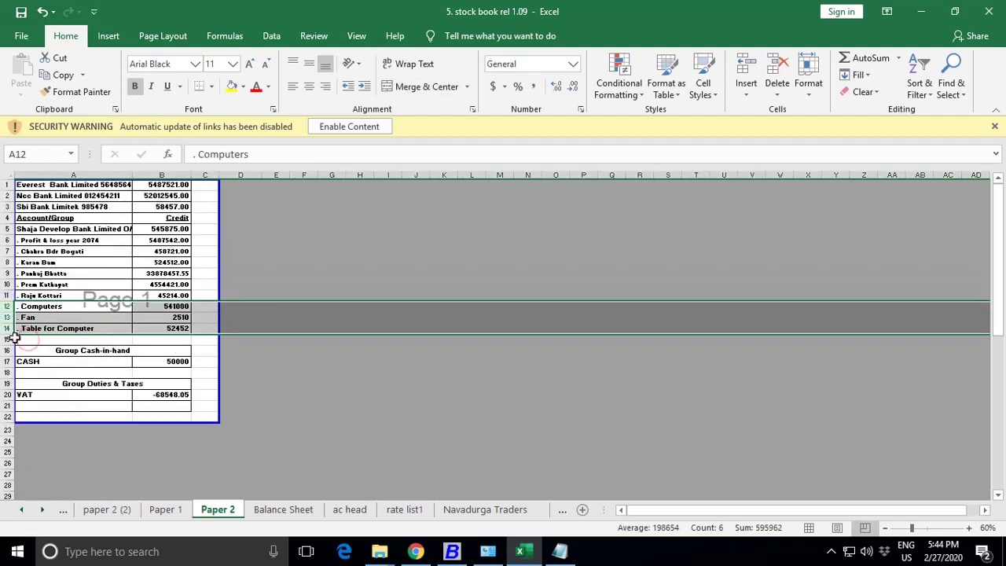
drag(4, 339, 4, 424)
right_click(41, 364)
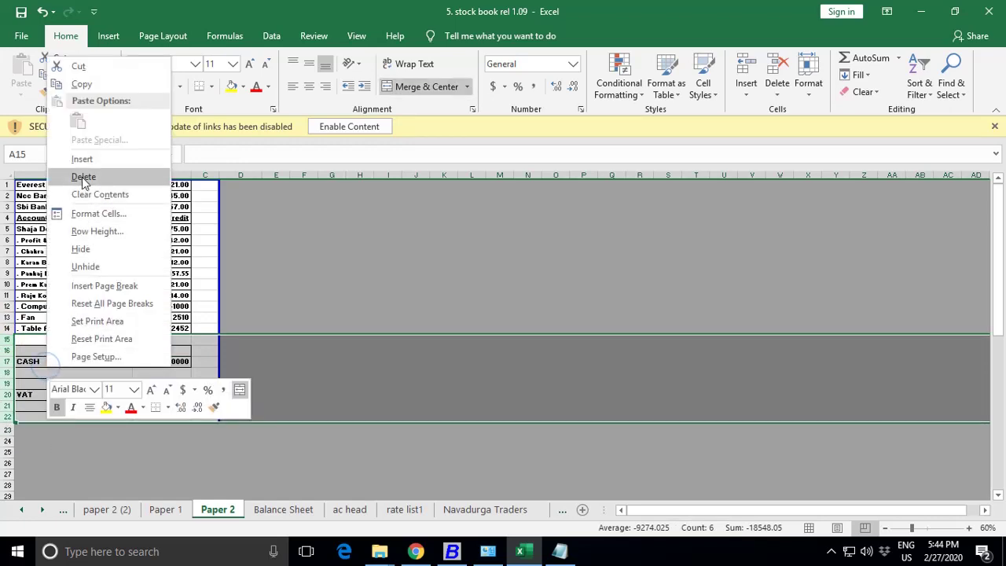
click(86, 203)
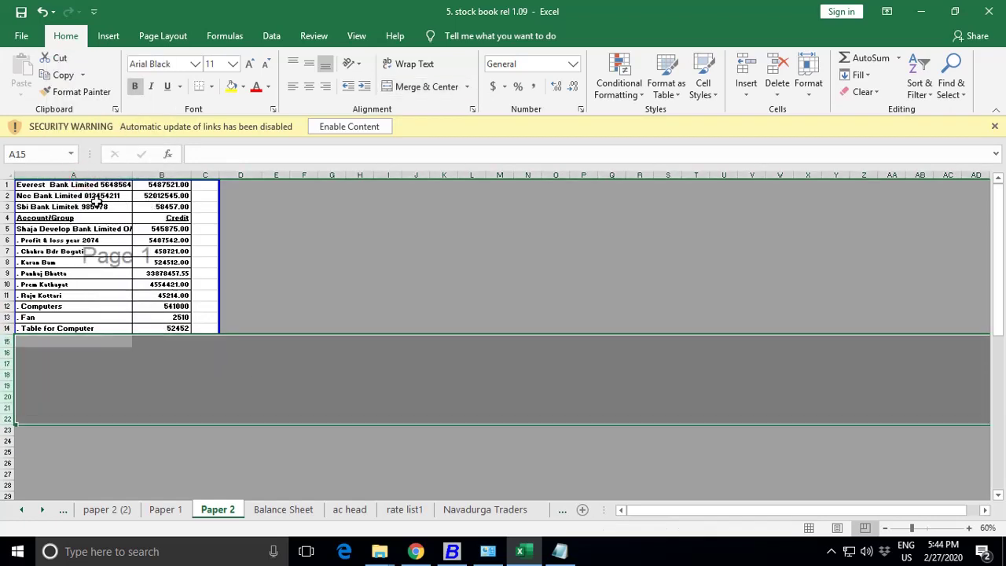
Switch to Busy, add an account group master named Kk as a primary group, and close the group form
click(452, 551)
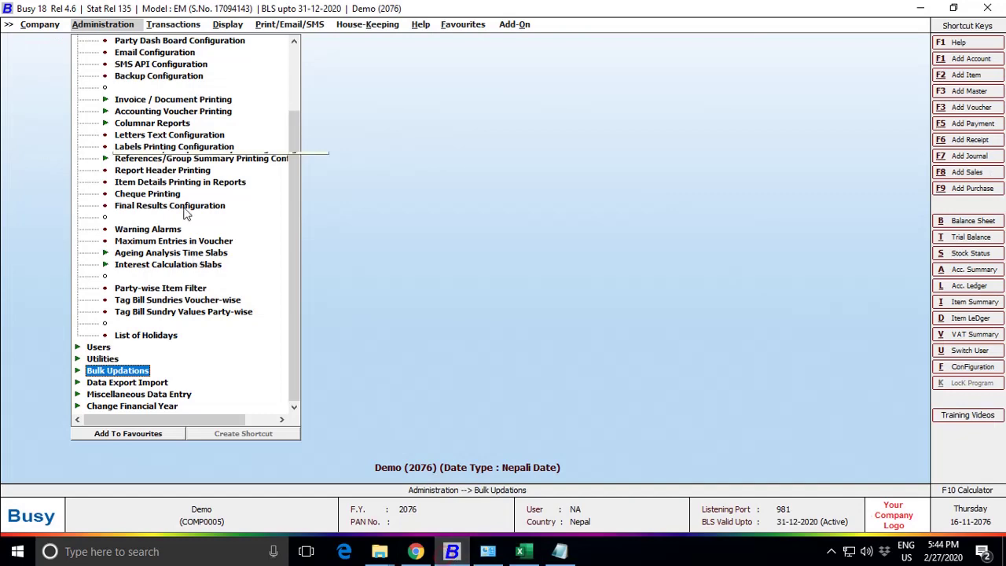
scroll(208, 66, up, 2)
click(106, 40)
click(137, 63)
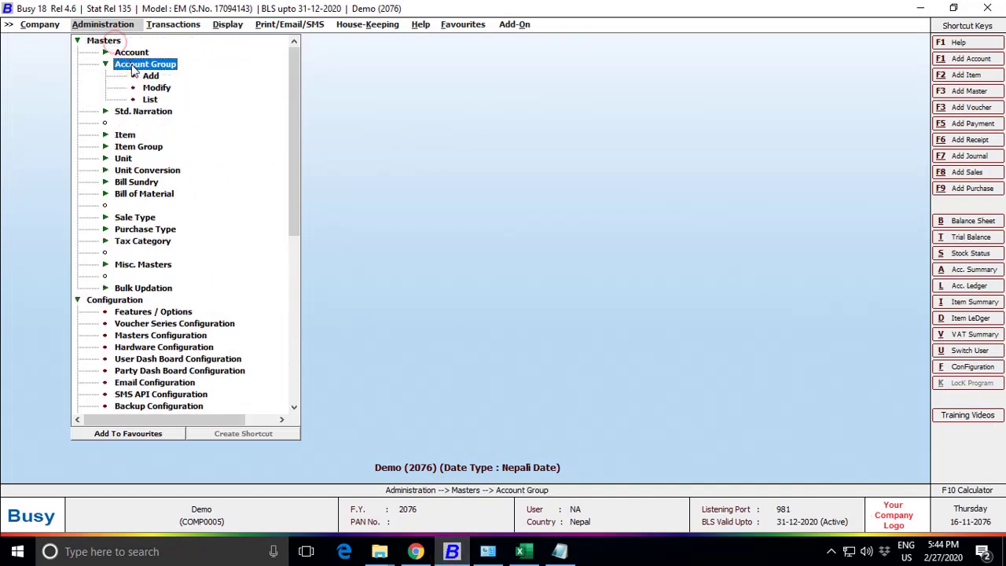
click(143, 72)
key(Return)
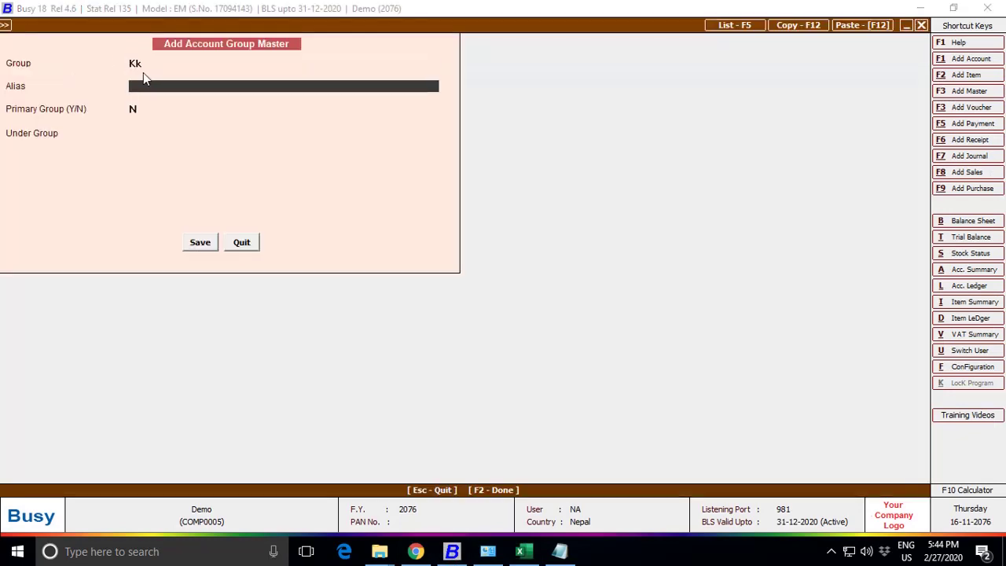
key(Return)
text(y)
key(Return)
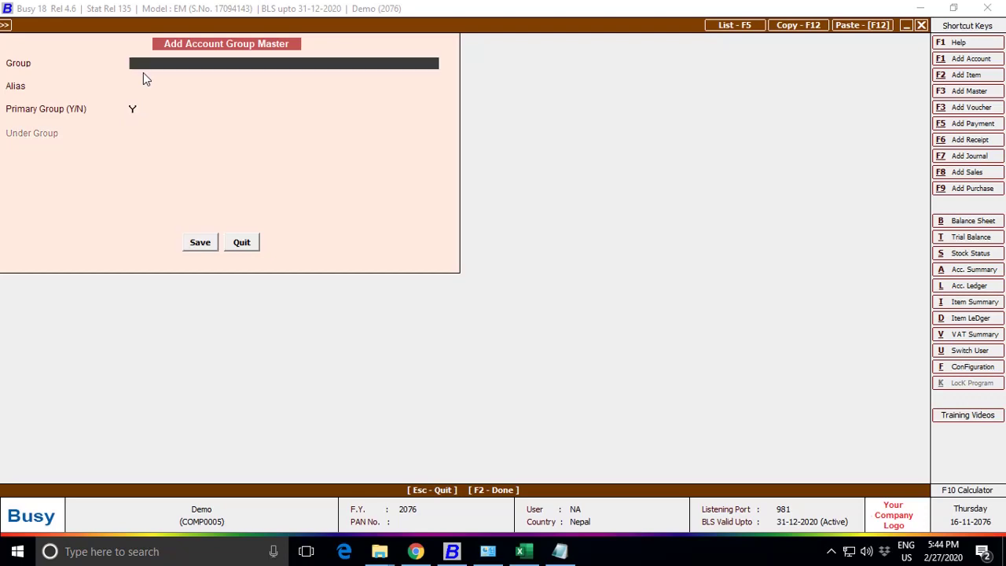
key(Escape)
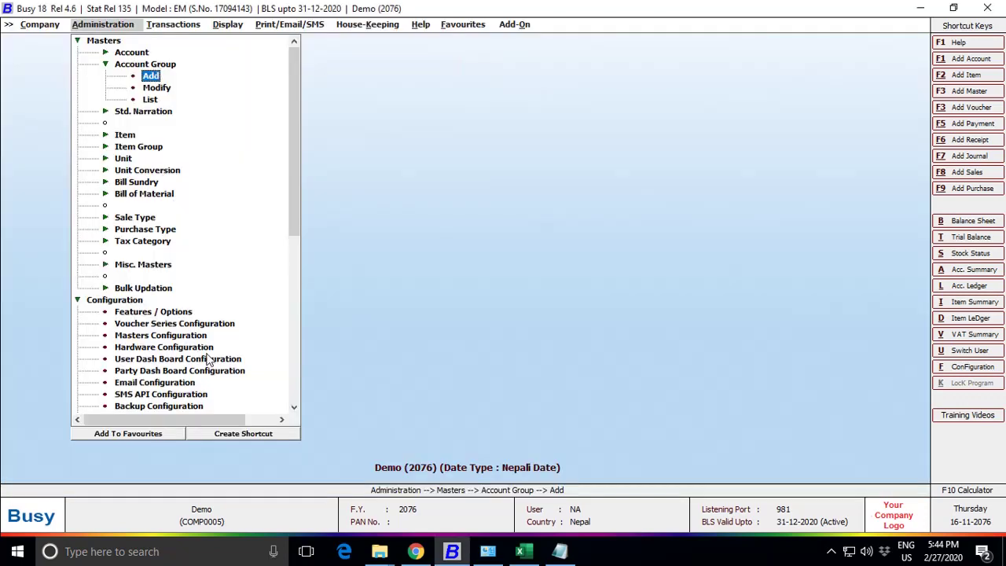
Open Multiple Account Creation / Modification under Bulk Updations
key(Left)
scroll(209, 346, down, 5)
scroll(207, 341, up, 4)
scroll(197, 321, down, 4)
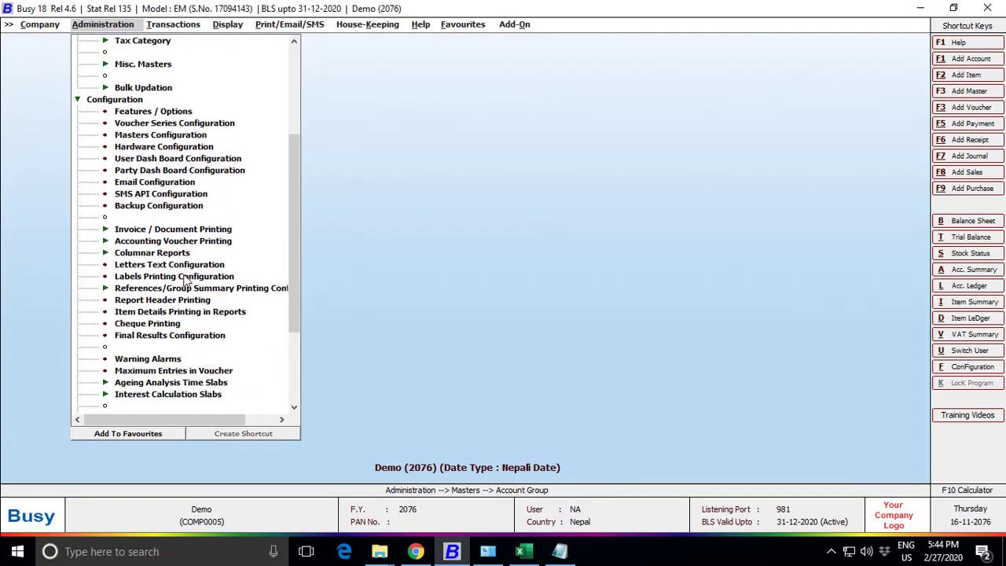
key(Left)
key(Left)
scroll(183, 336, down, 3)
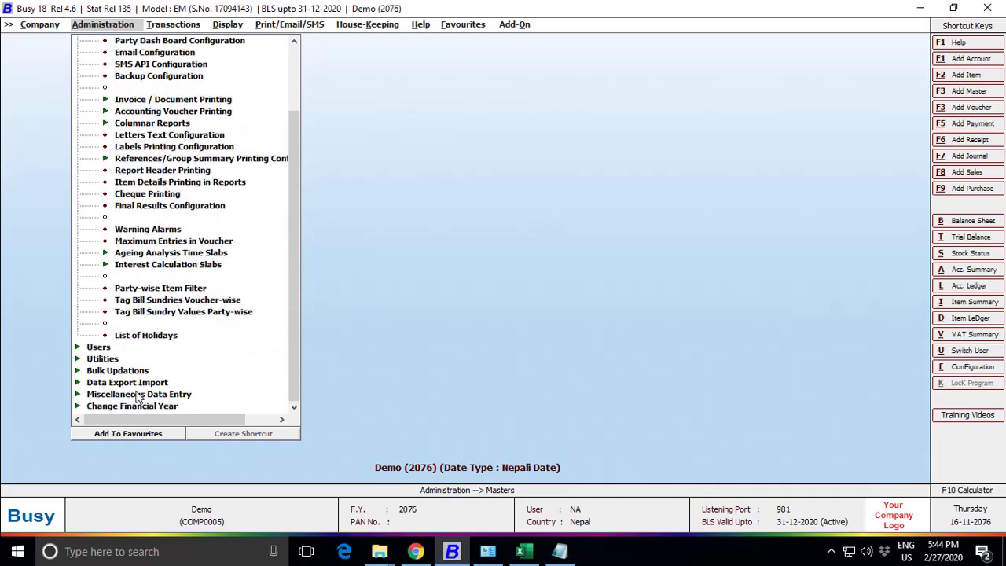
click(118, 370)
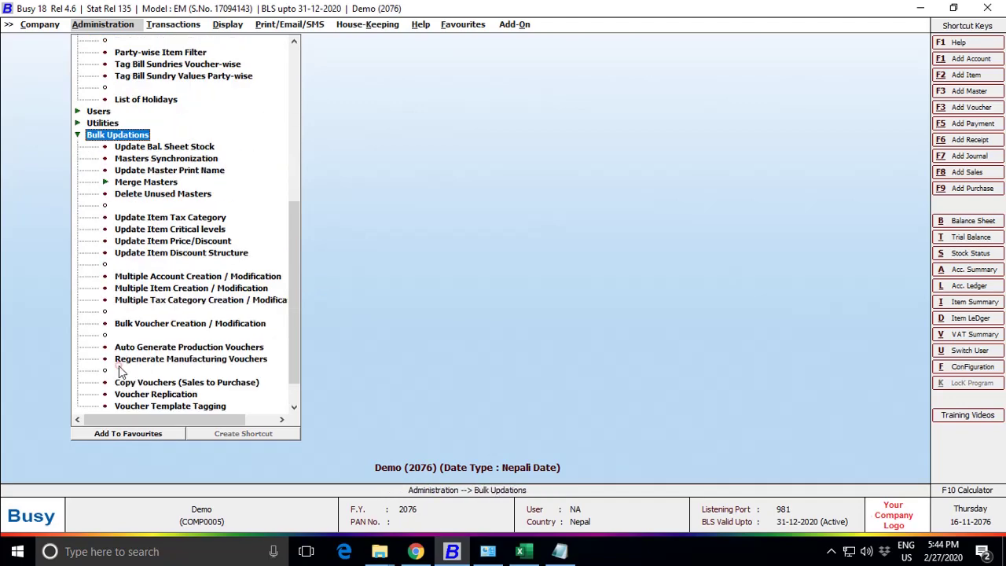
double_click(191, 277)
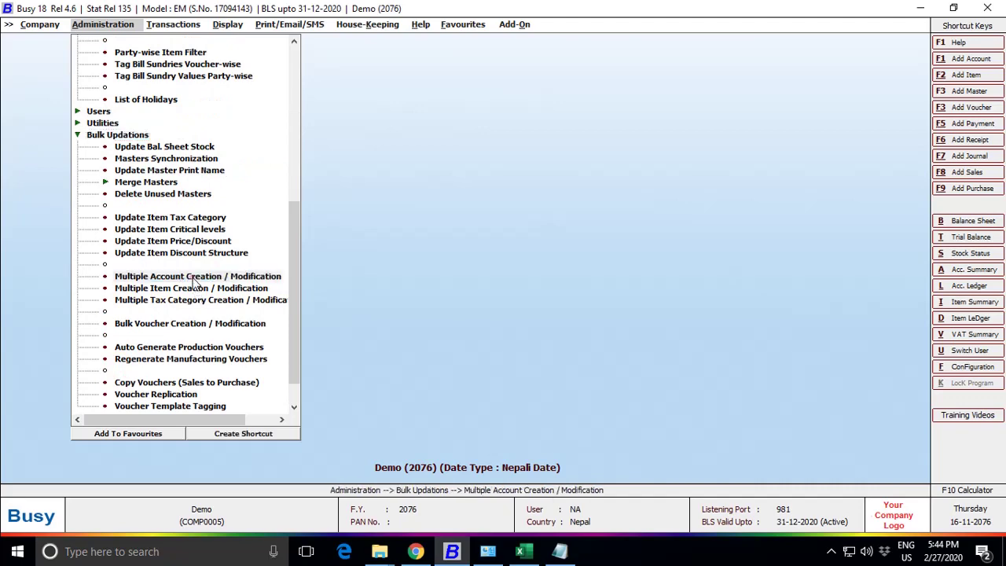
Remove ACC_MOBILE_NO and ACC_ADD(4_LINE)_LINE1 from the selected fields, keep ACC_NAME and ACC_OP_BAL_DR, and save the field selection
click(728, 76)
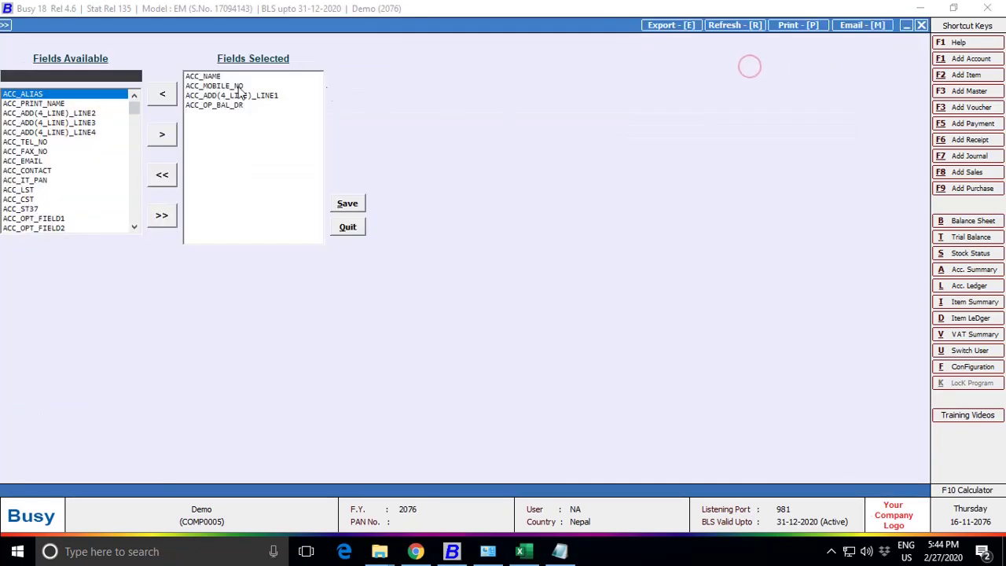
double_click(210, 85)
double_click(211, 85)
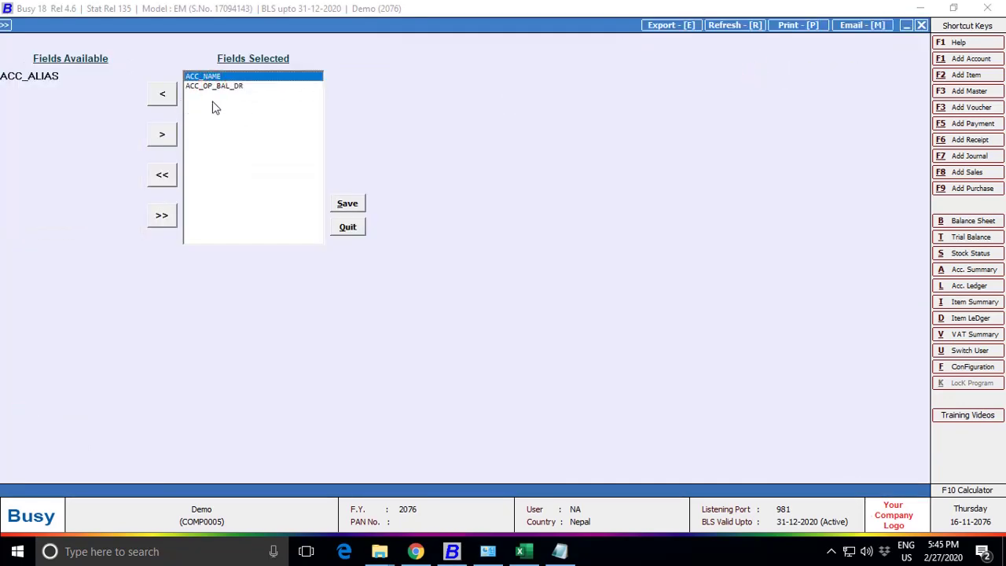
click(346, 203)
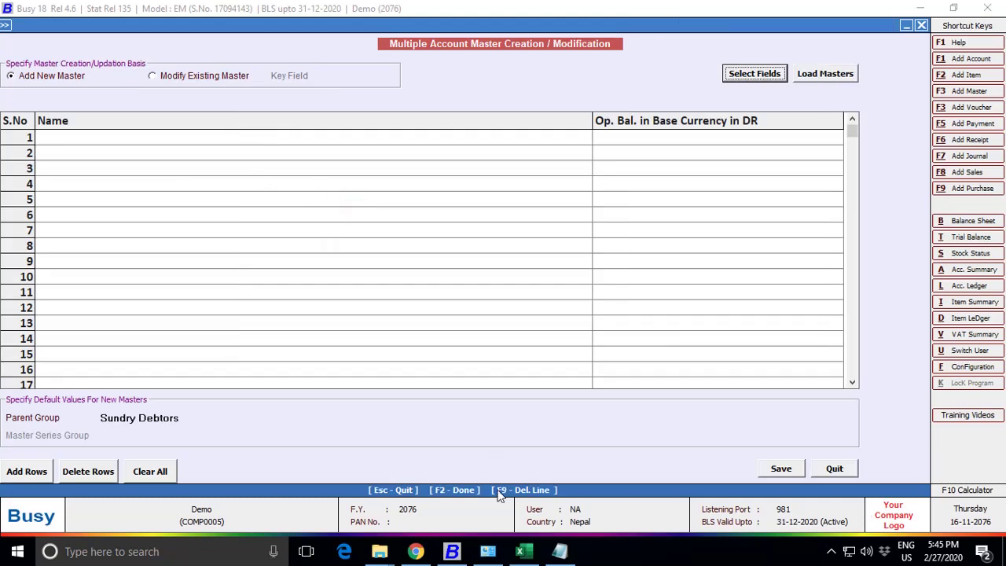
Set the default parent group for the new account masters to Kk
click(186, 419)
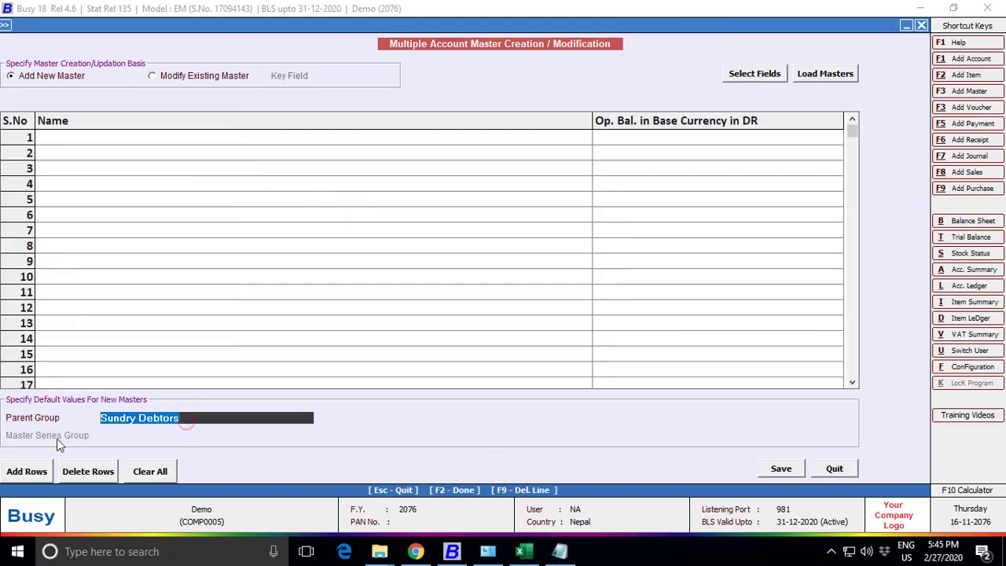
text(k)
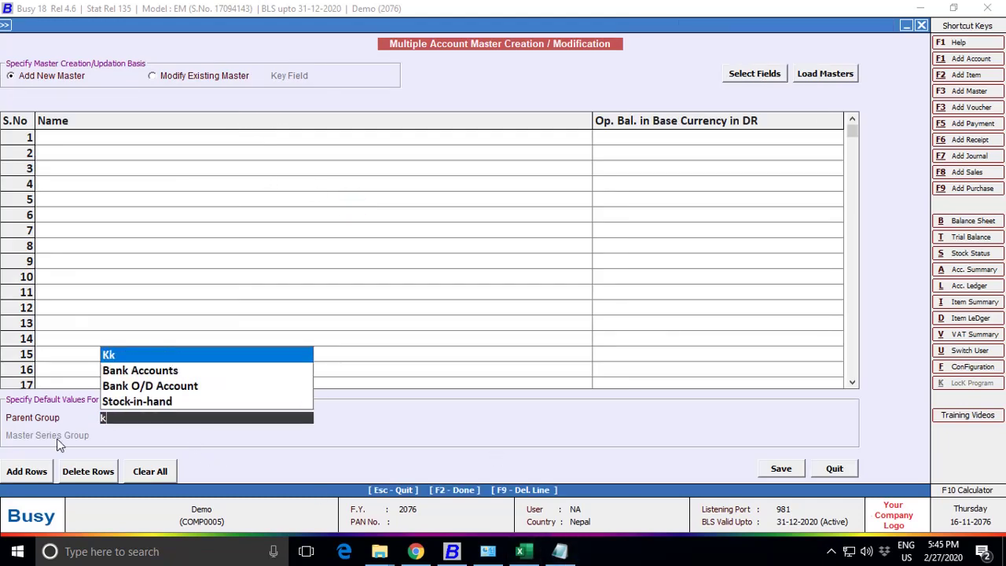
key(Return)
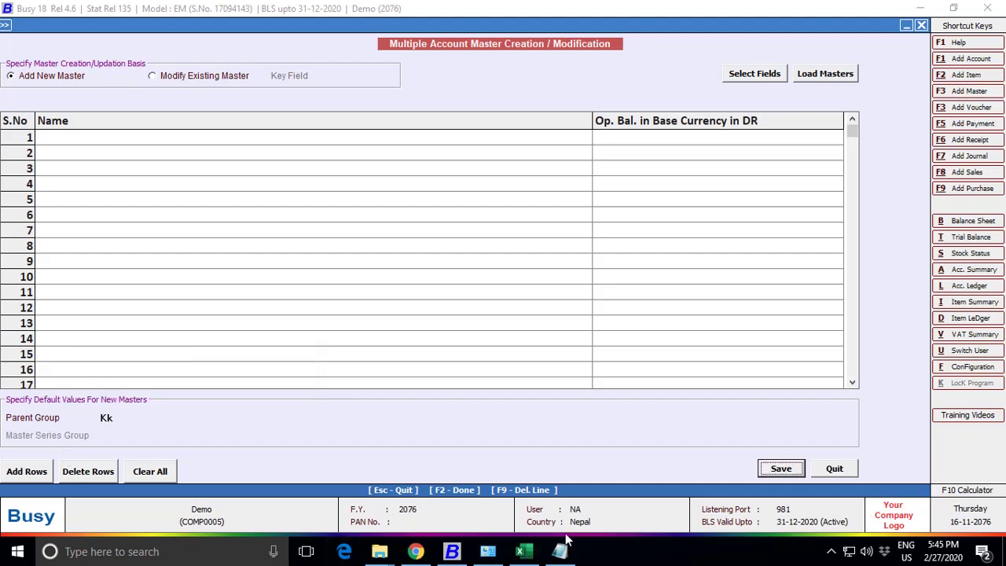
Copy the account names and balances in A1:B14 of the Excel Paper 2 sheet and paste them into the Busy grid from row 1
click(523, 552)
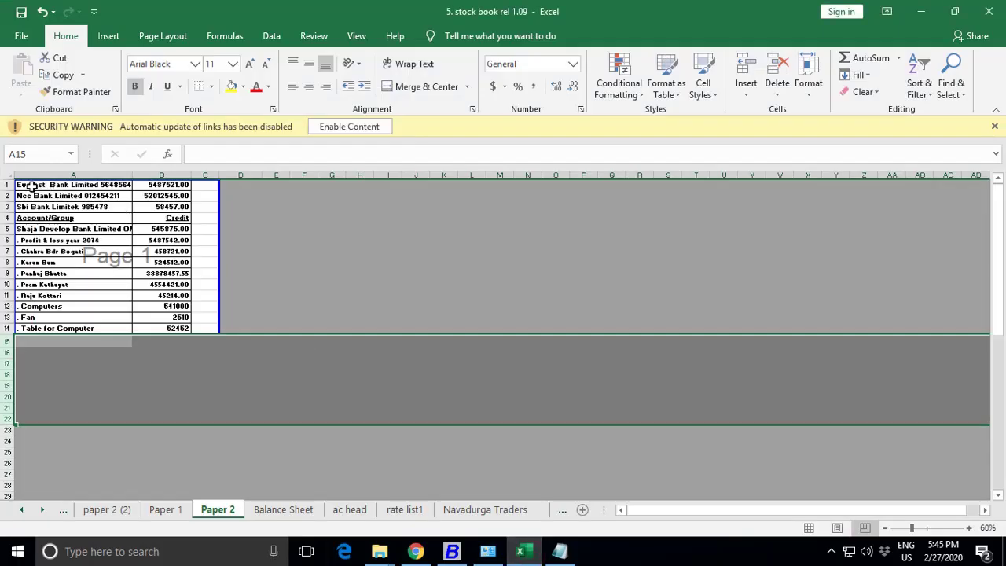
drag(31, 185, 157, 330)
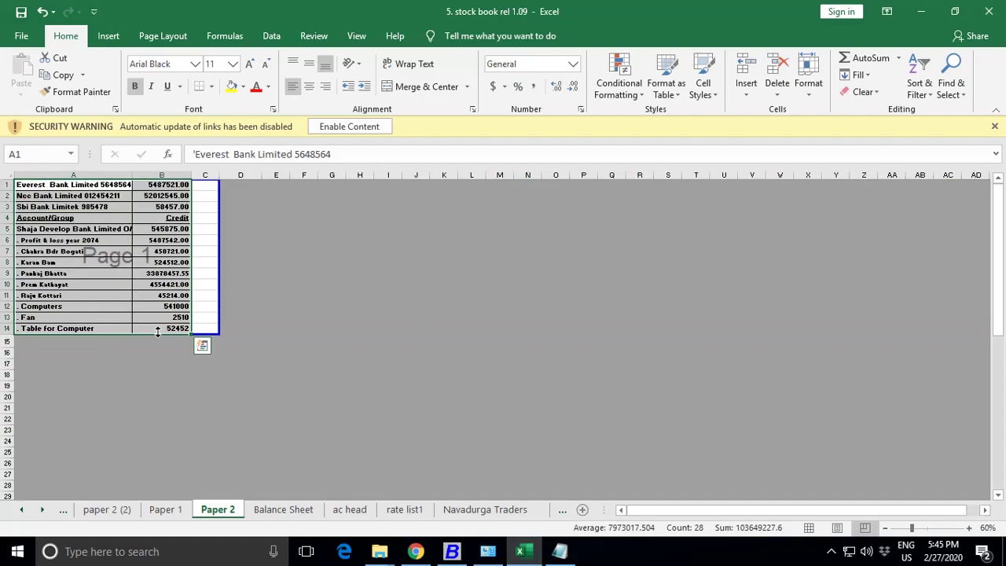
key(ctrl+c)
click(452, 551)
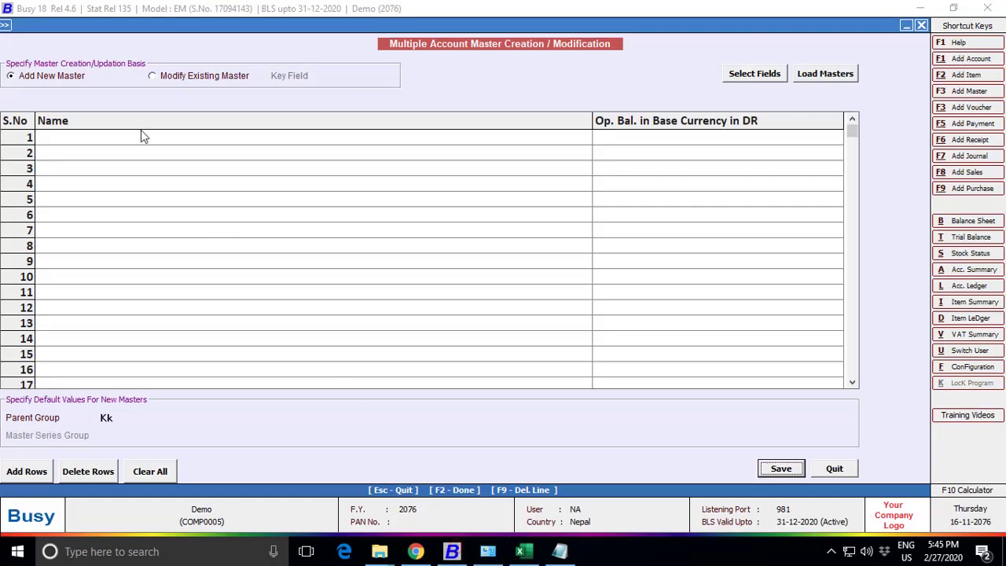
click(103, 143)
key(ctrl+v)
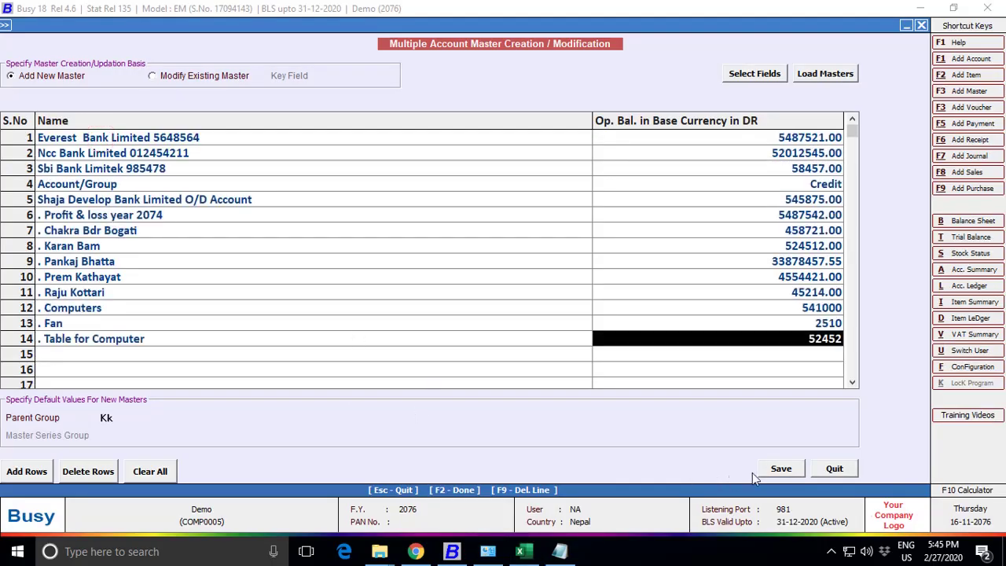
Save the pasted account masters and close Multiple Account Creation / Modification
click(781, 468)
click(551, 309)
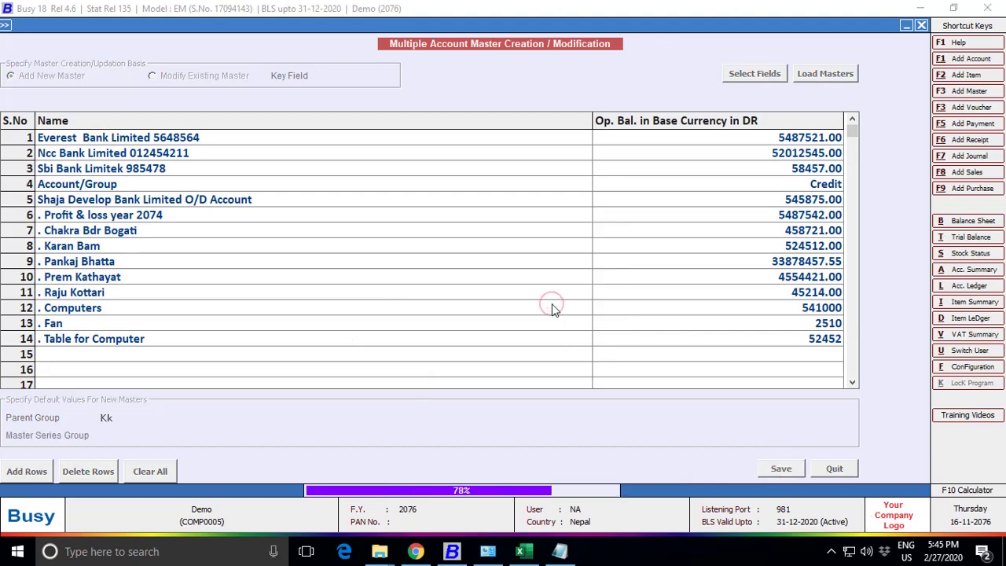
click(593, 307)
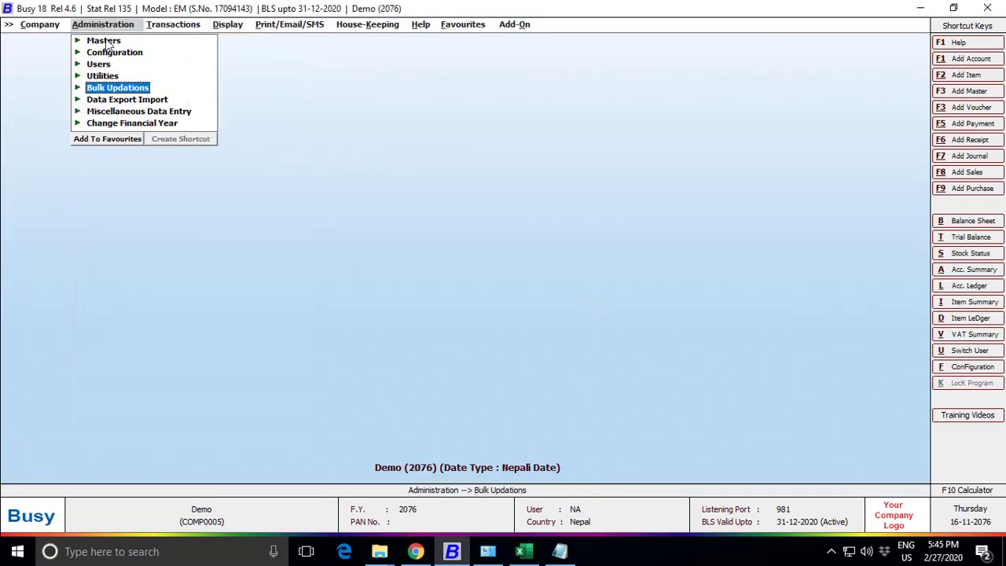
Display the list of accounts on screen and show the Cash-in-hand group's accounts under Current Assets
click(104, 41)
click(131, 52)
click(149, 87)
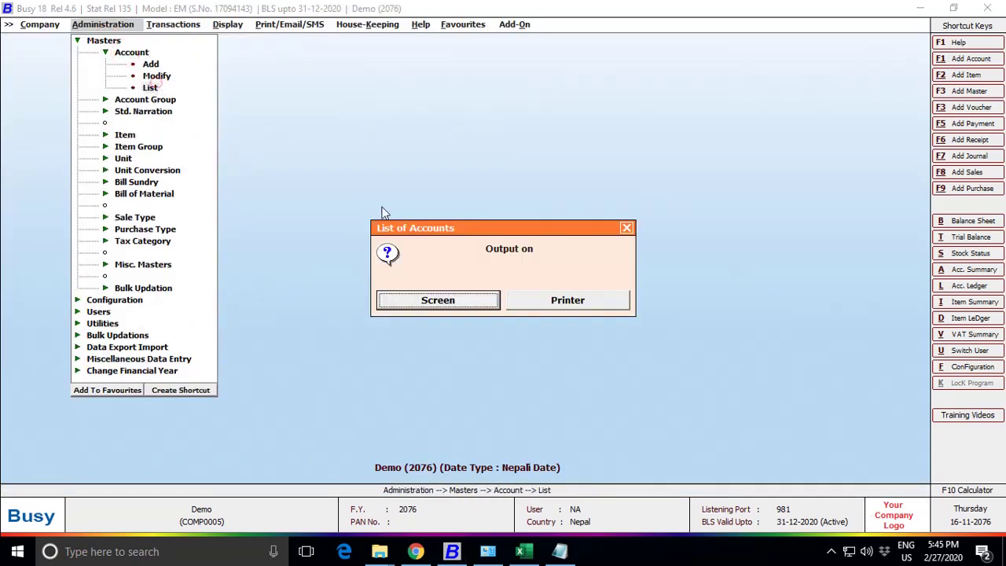
click(433, 303)
click(586, 299)
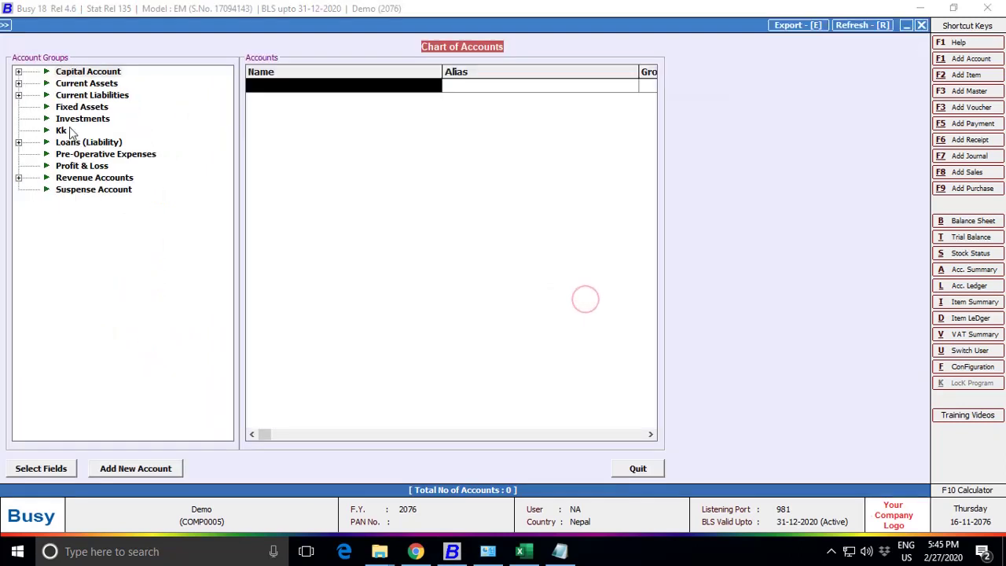
click(18, 72)
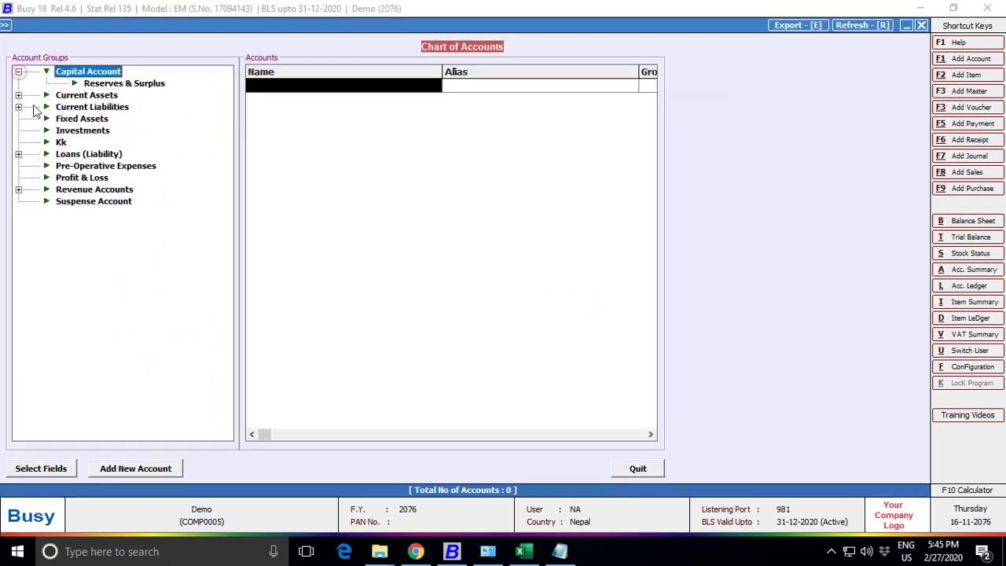
click(18, 95)
click(111, 119)
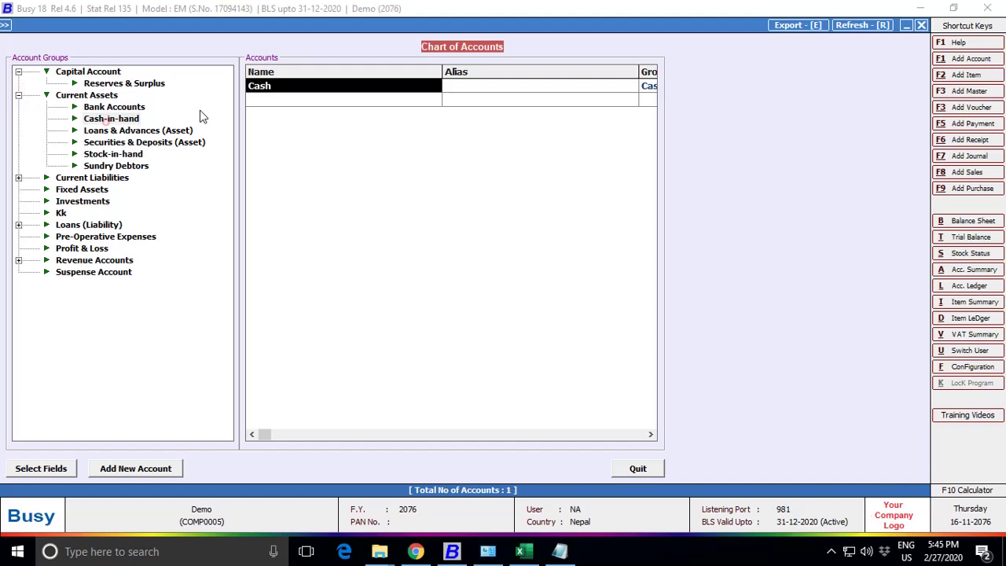
Set the Cash account's opening balance to 50,000, save the master and leave the chart of accounts
double_click(282, 86)
click(146, 155)
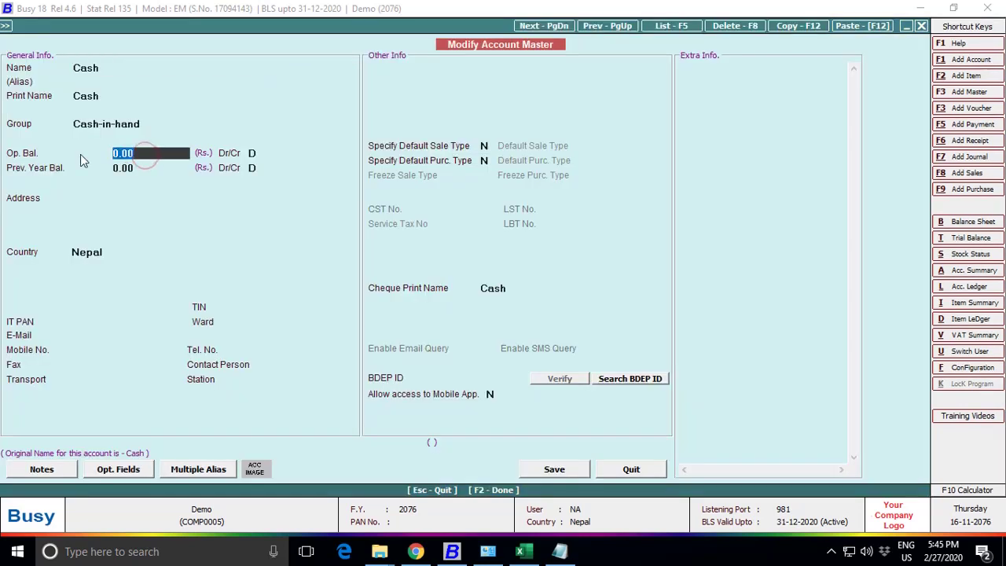
text(50,000)
key(Return)
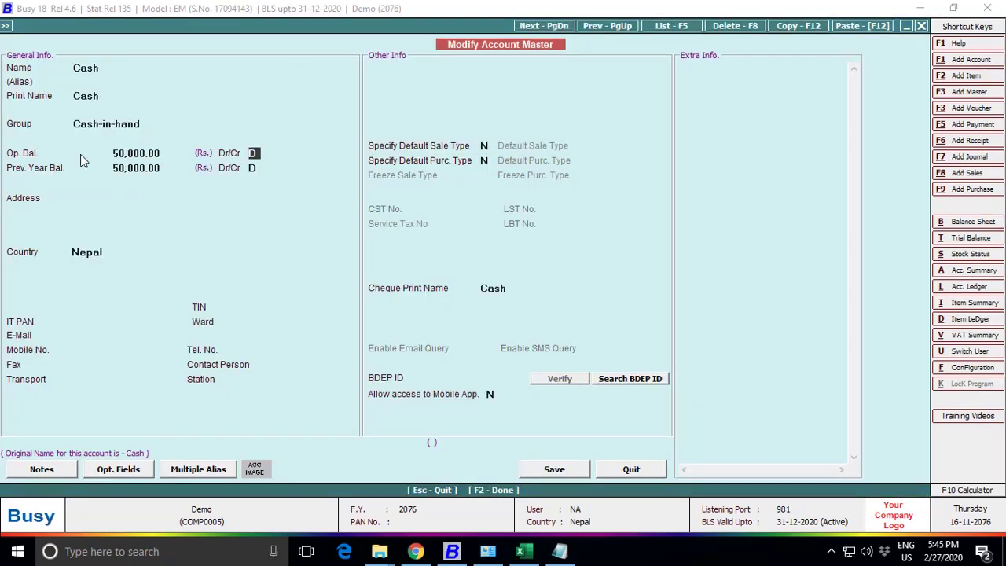
key(F2)
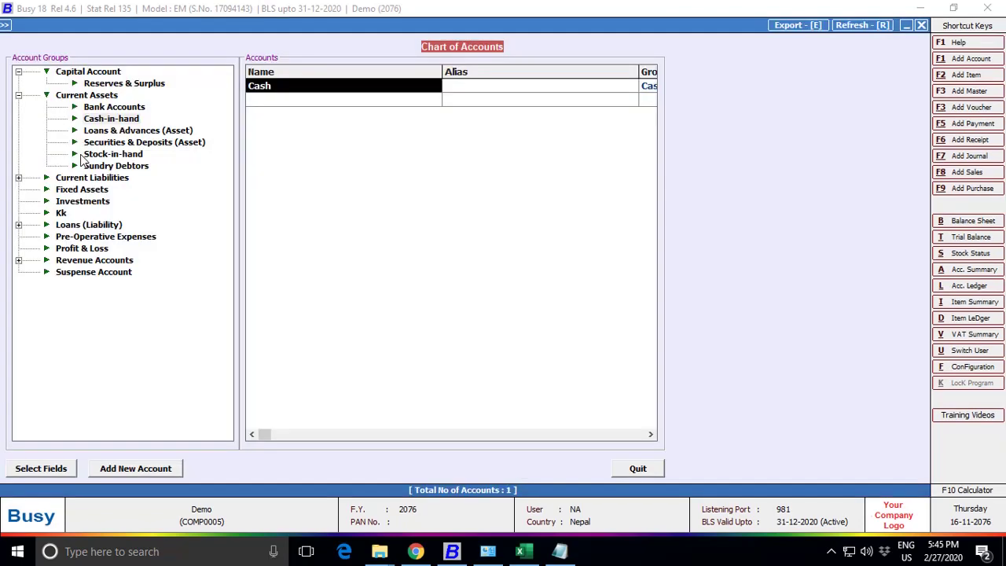
key(Escape)
key(Return)
key(Escape)
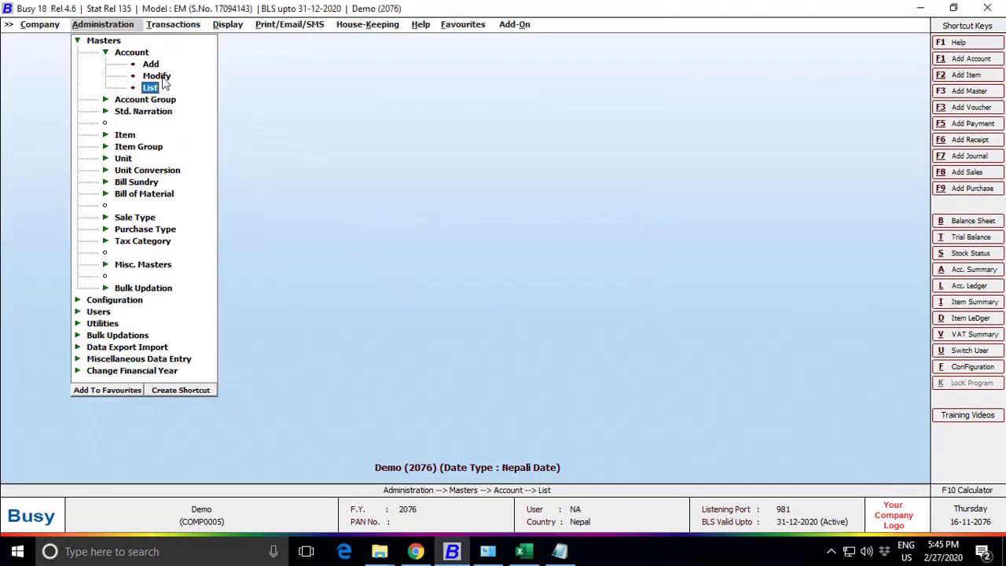
Modify the VAT account master to an opening balance of 68548 and save it
click(162, 76)
text(va)
key(Return)
key(Return)
key(Return)
key(Return)
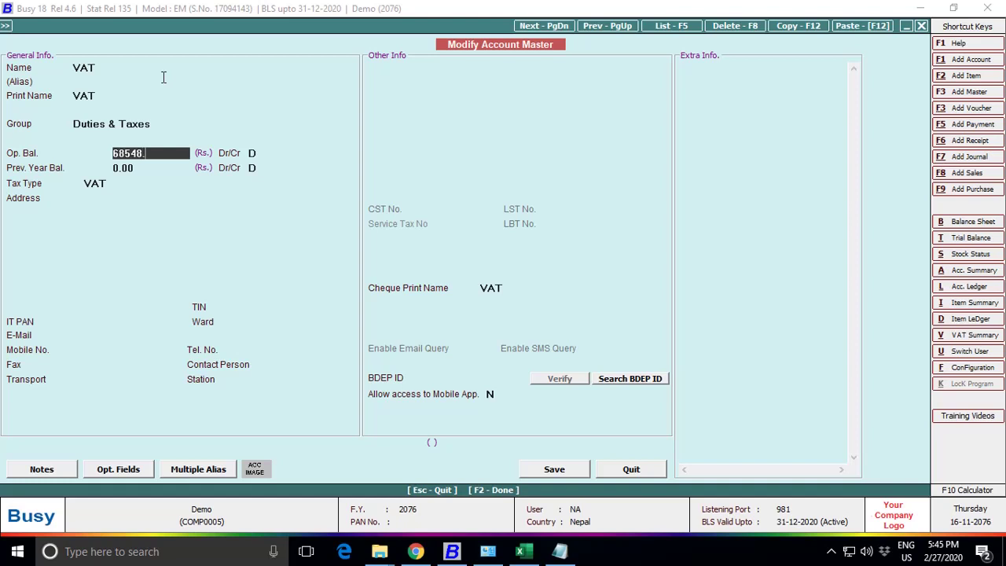
key(Return)
key(F2)
key(Return)
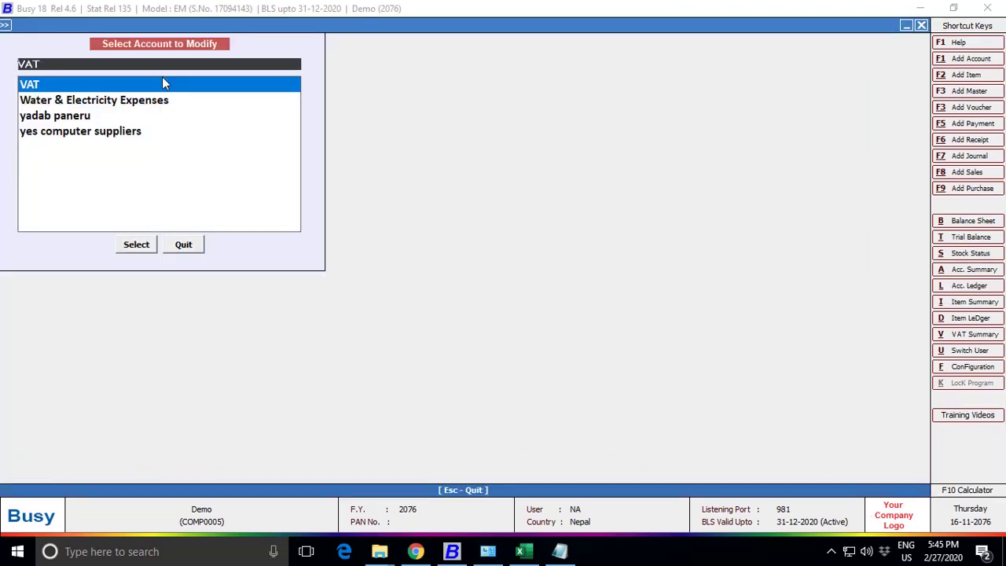
key(Escape)
Display the list of accounts on screen and show the Sundry Creditors accounts under Current Liabilities
click(153, 88)
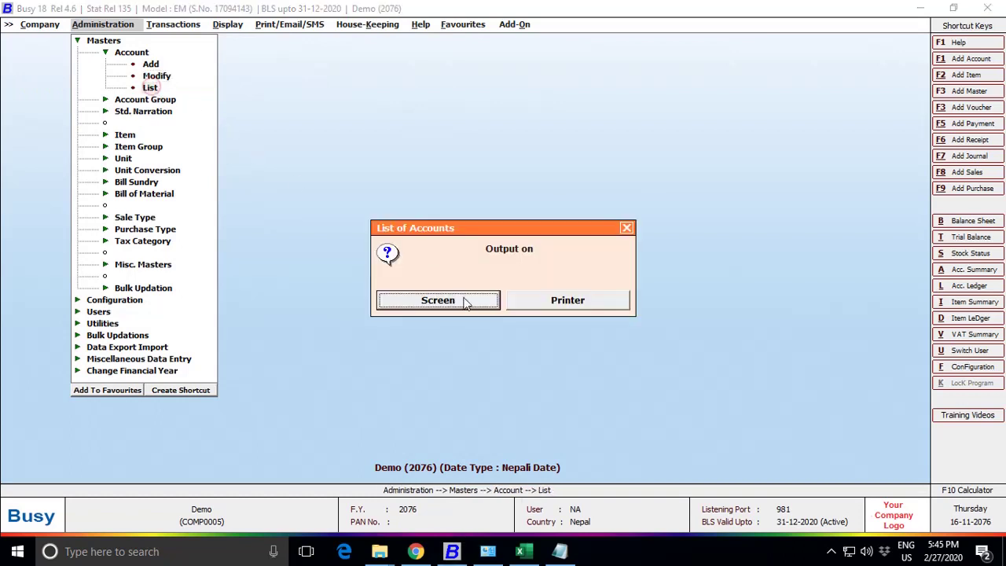
click(463, 302)
click(467, 301)
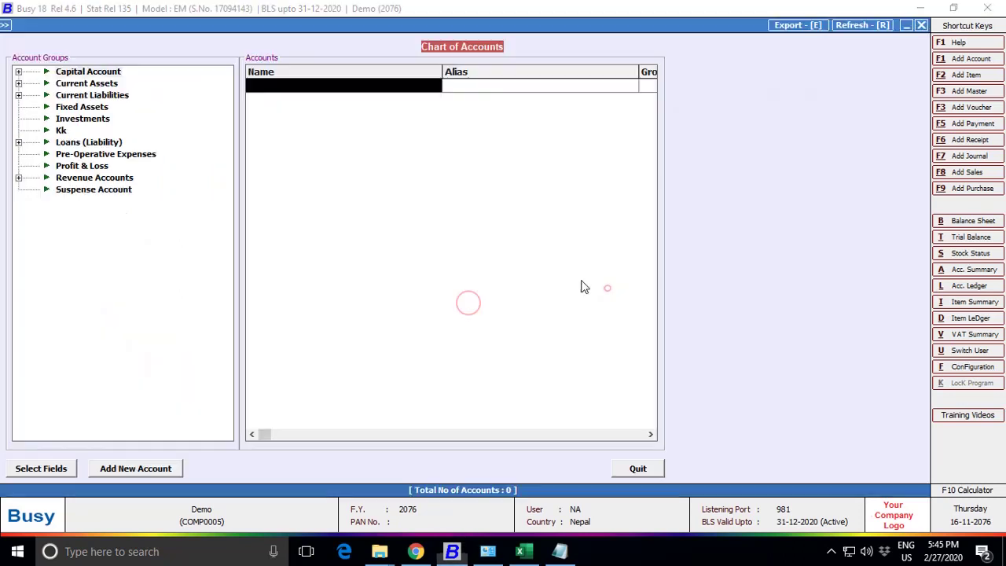
click(19, 95)
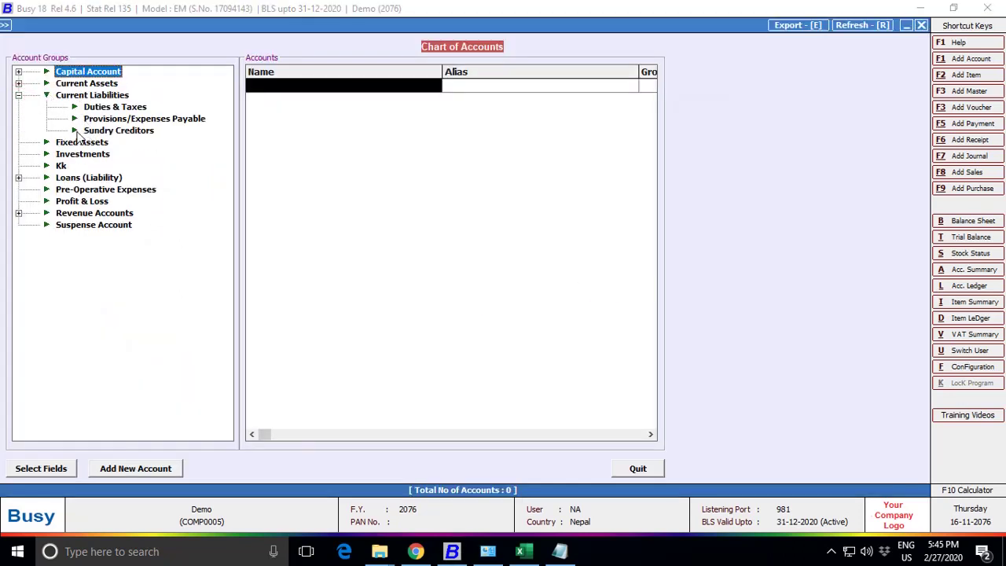
click(102, 131)
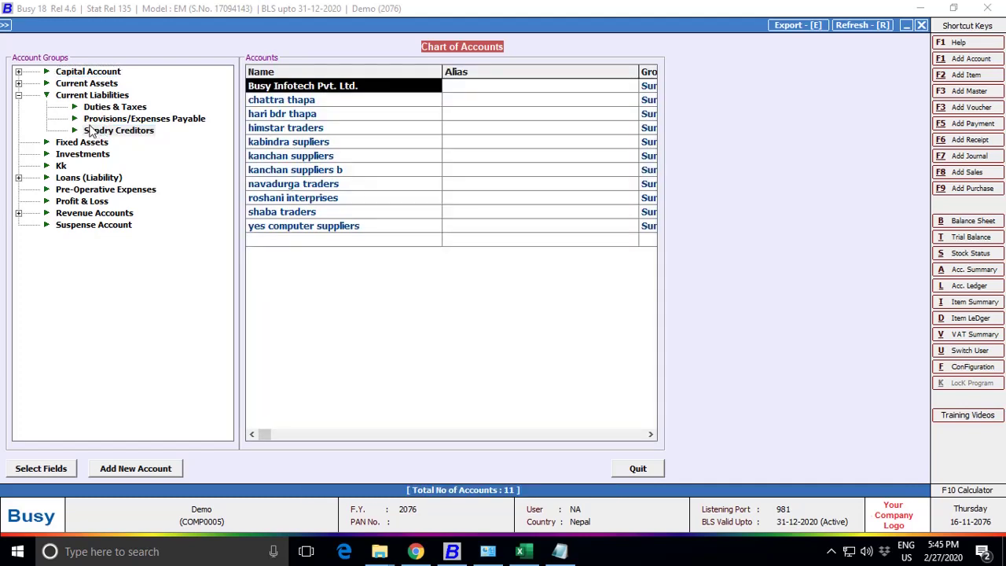
Change the opening balance of the second Sundry Creditors account to debit and save the master
double_click(300, 97)
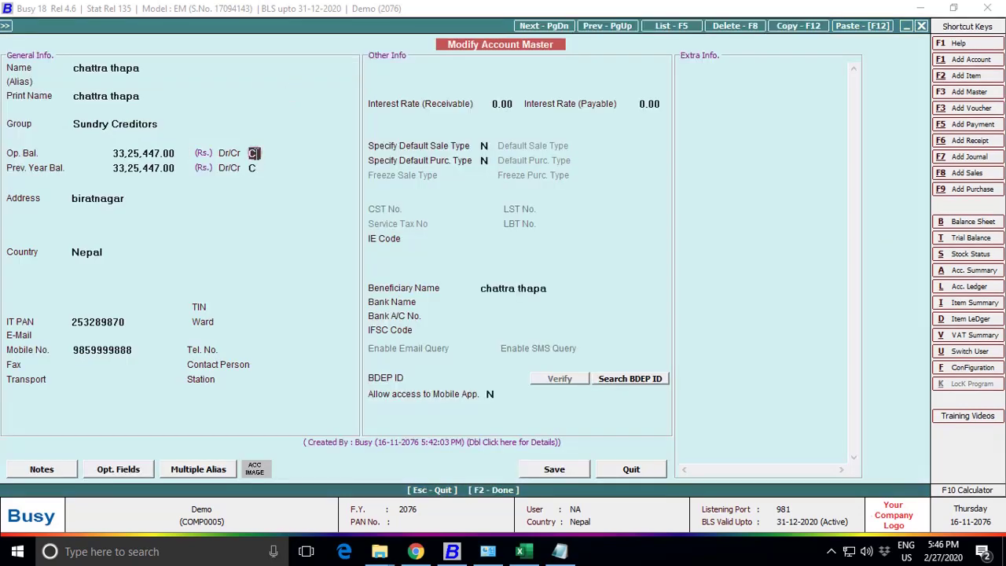
text(D)
key(Return)
key(F2)
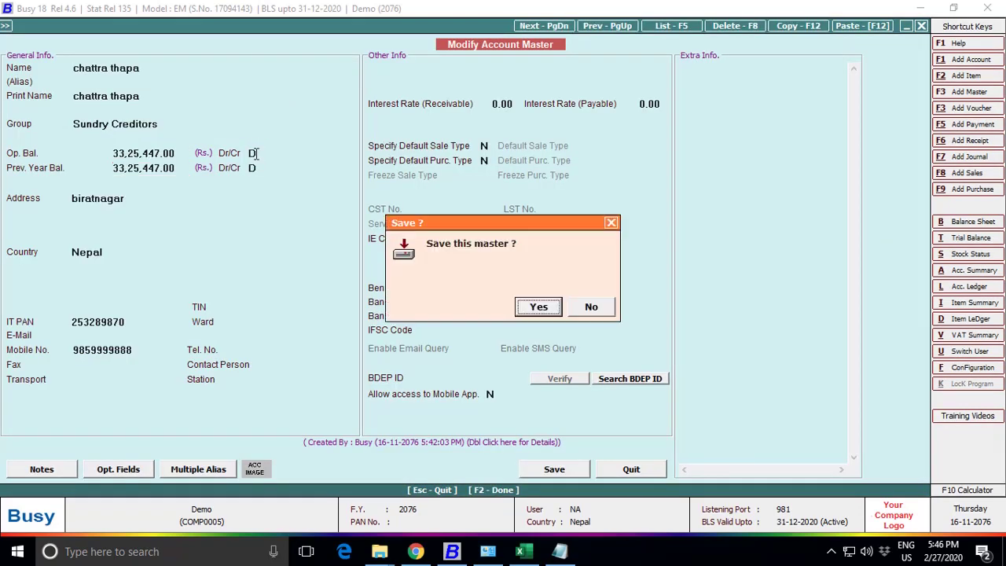
key(Return)
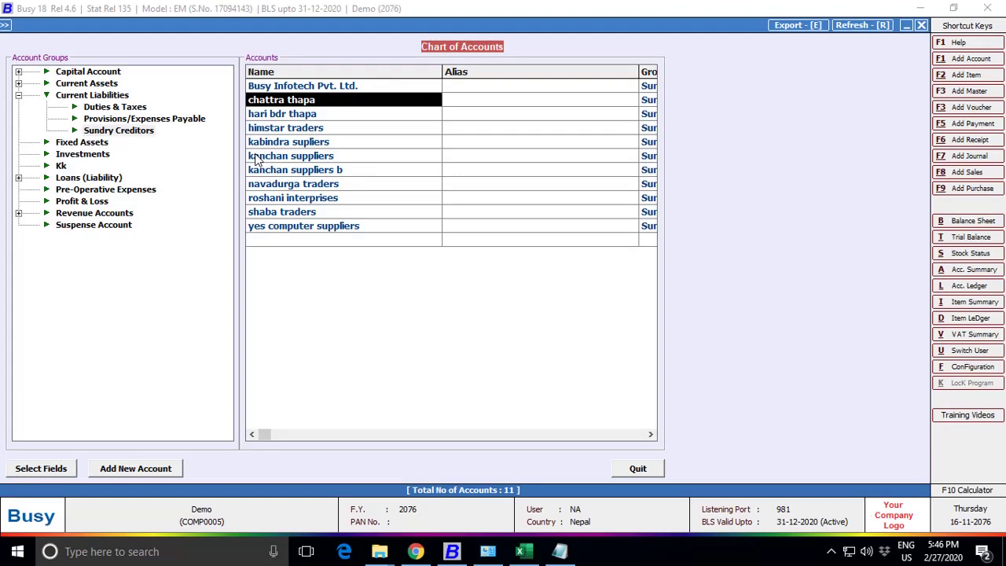
click(322, 171)
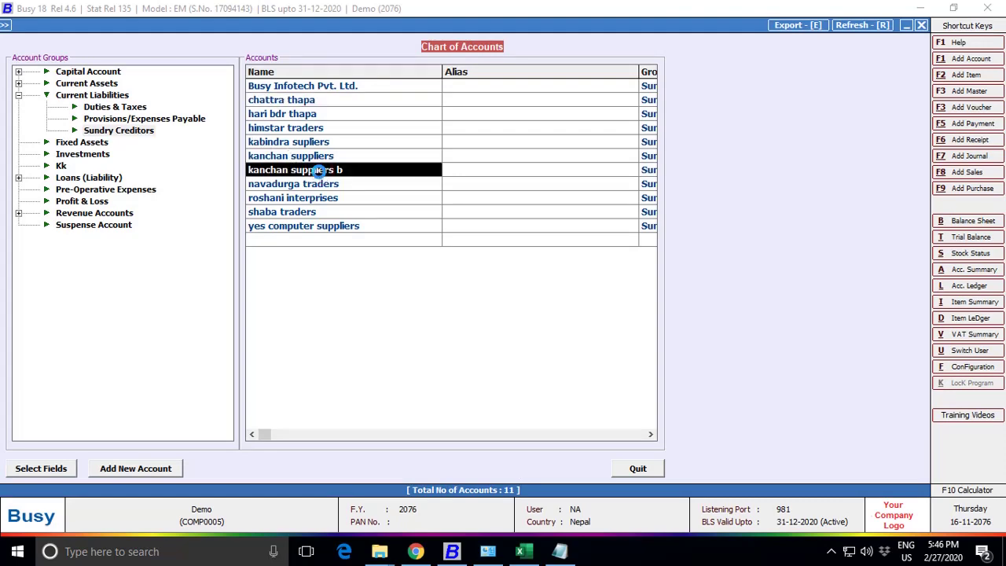
double_click(319, 171)
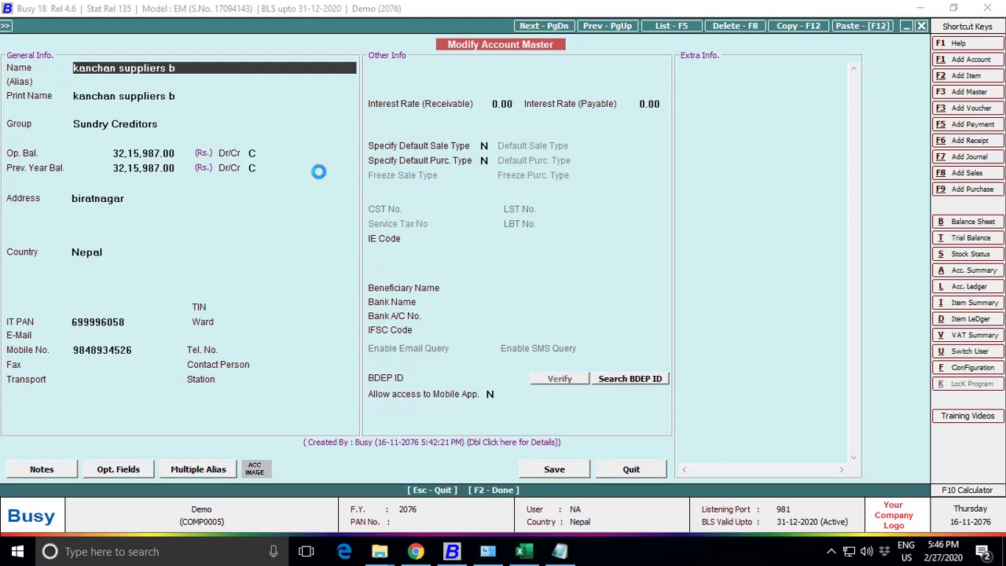
click(614, 471)
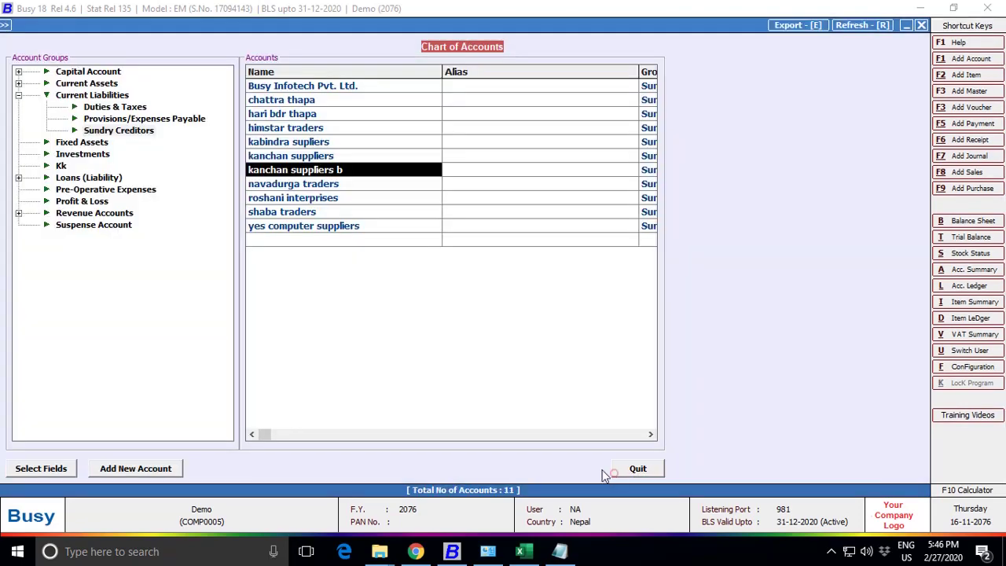
Set the opening balance of kanchan suppliers to 25,694 debit and save the master
click(344, 155)
double_click(348, 156)
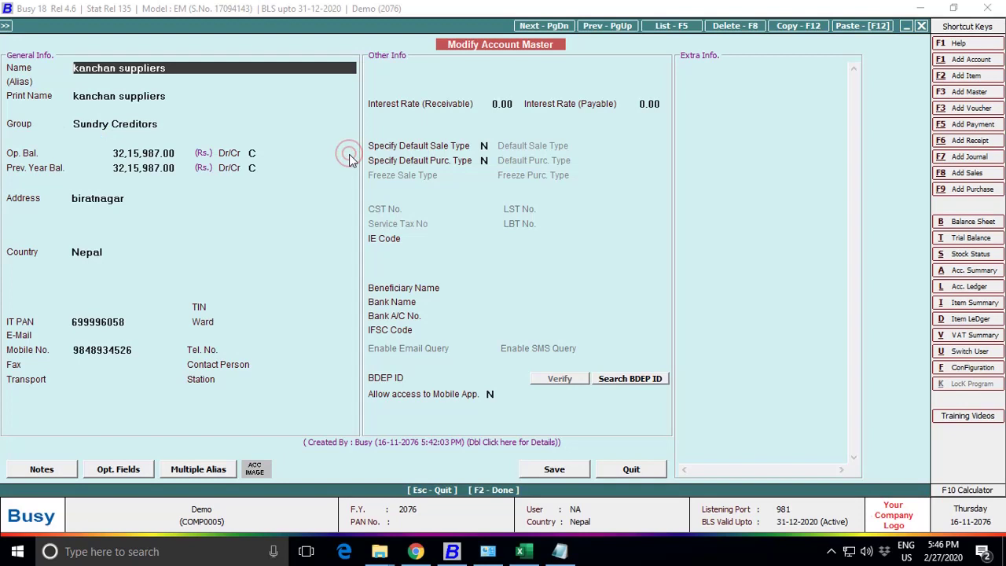
click(253, 153)
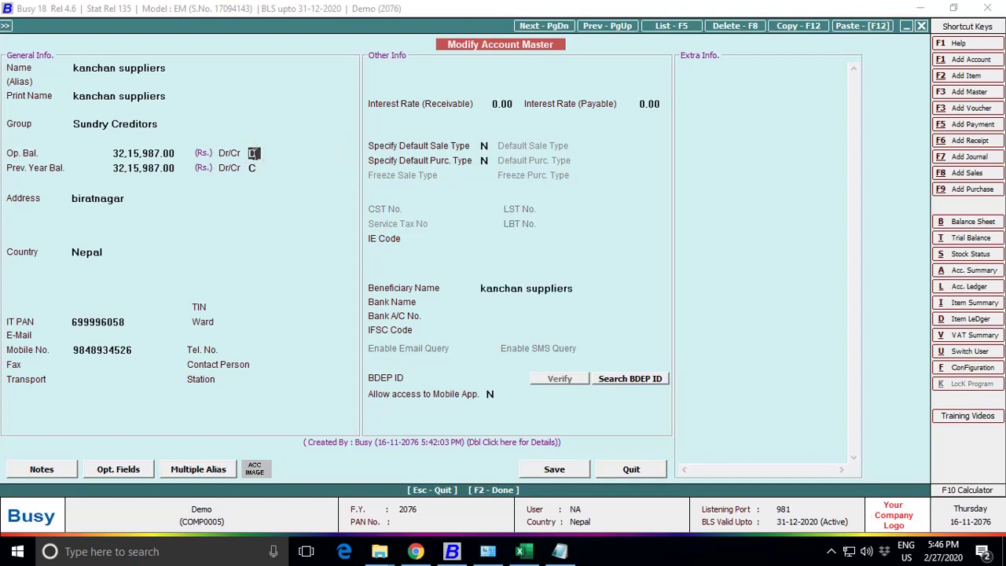
key(d)
click(253, 153)
key(shift+Tab)
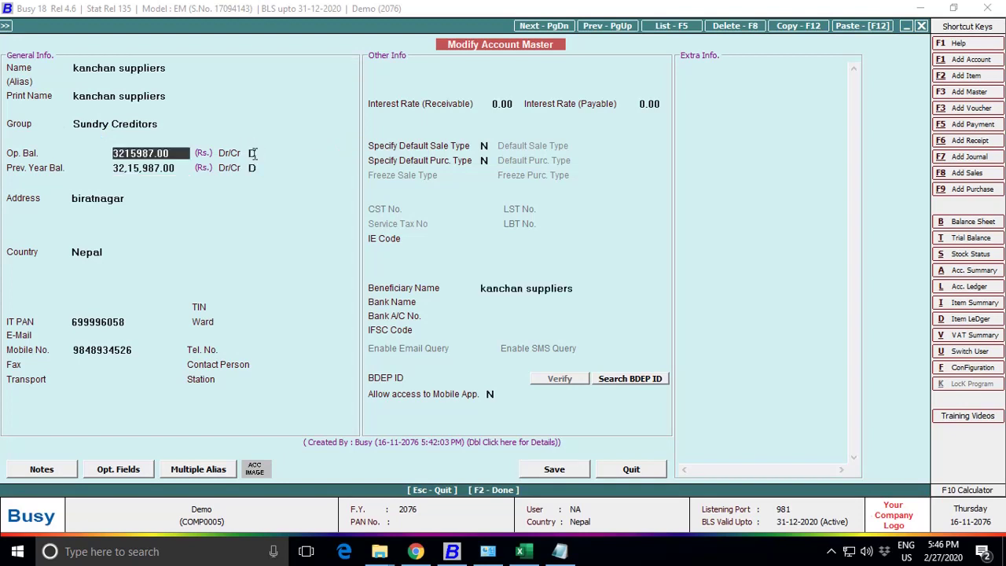
text(25,694)
key(Return)
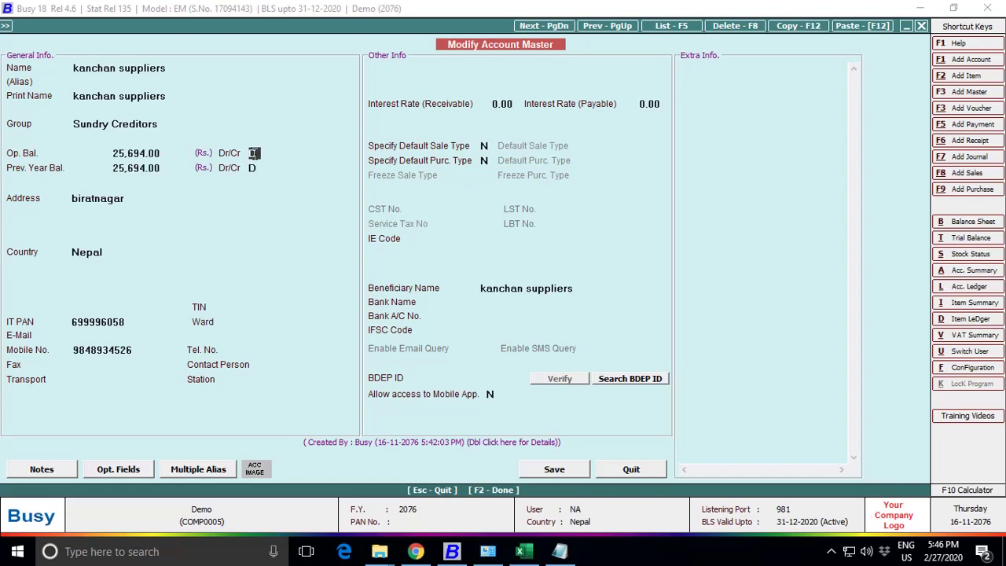
key(F2)
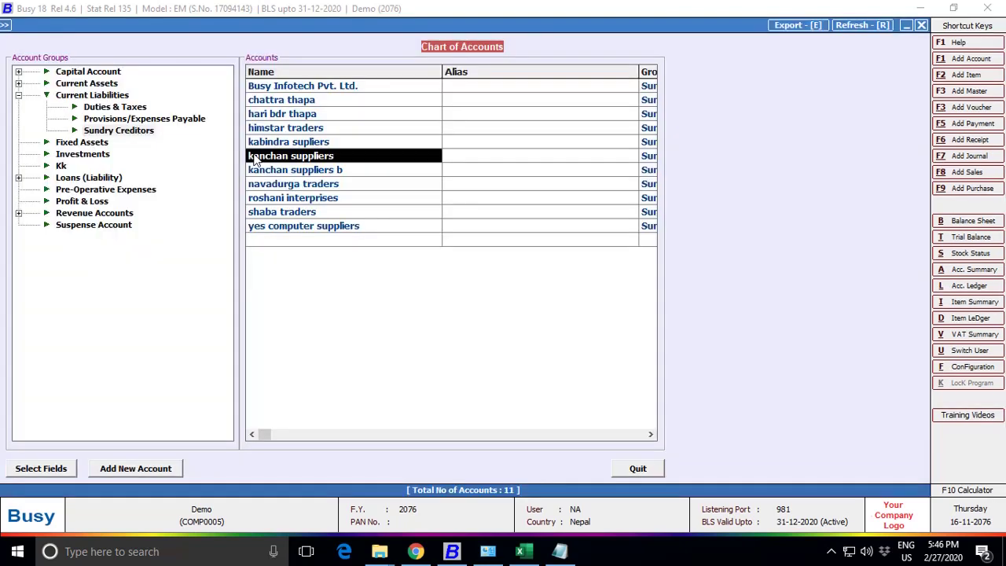
Change the opening balance of karan electronic under Sundry Debtors to credit and save the master
click(18, 82)
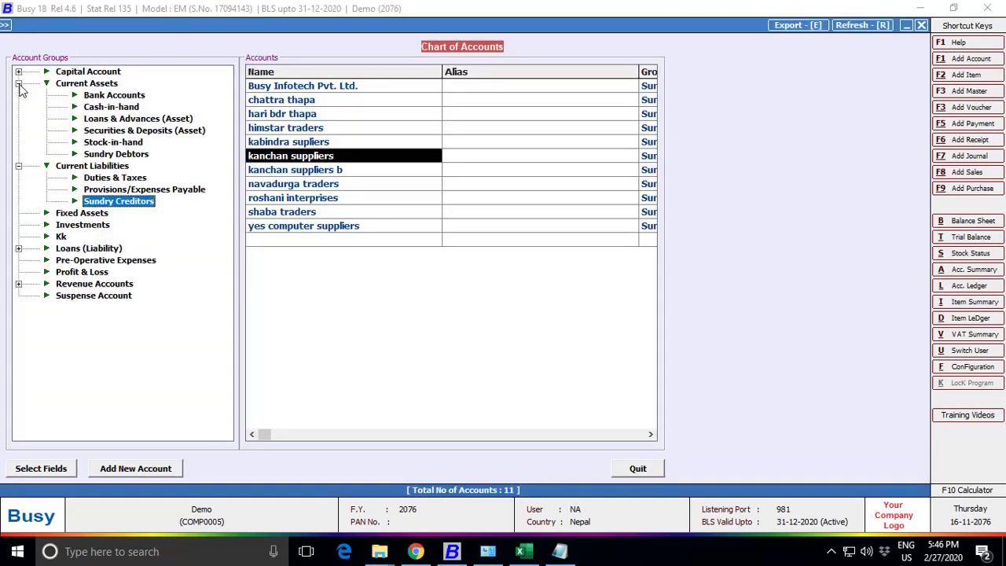
click(102, 155)
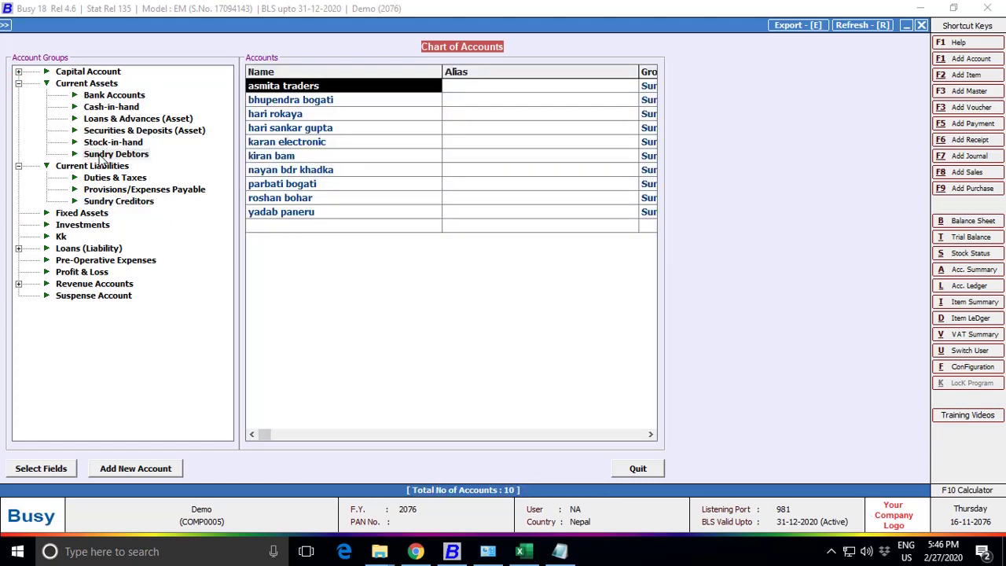
double_click(303, 143)
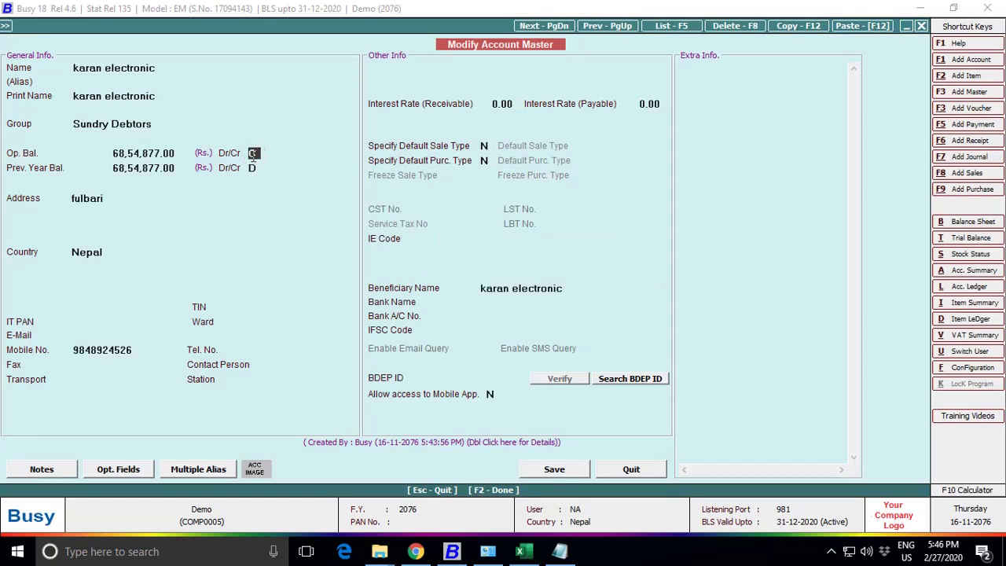
key(Return)
key(F2)
key(Return)
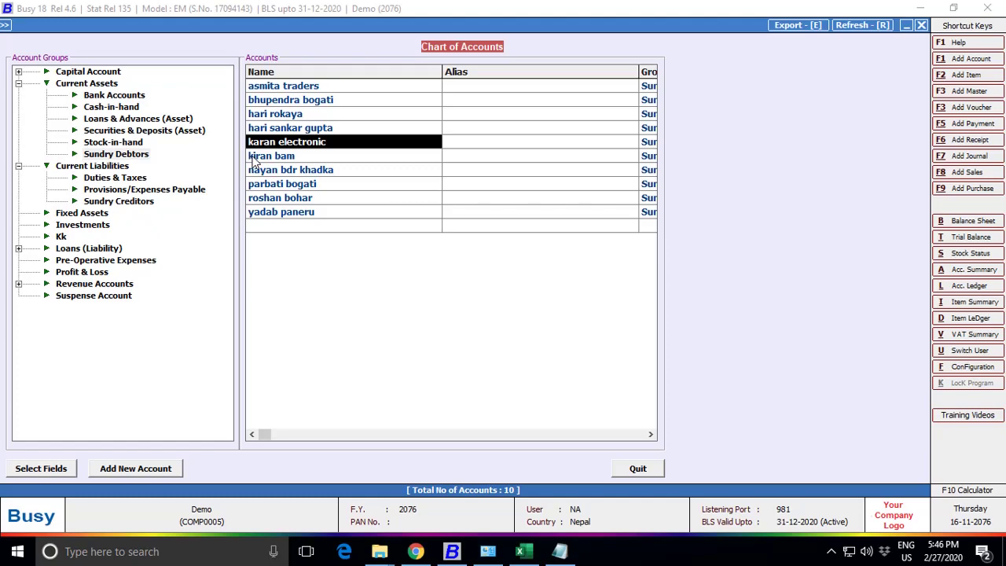
Change the opening balance of the second-to-last Sundry Debtors account to credit and save the master
double_click(276, 201)
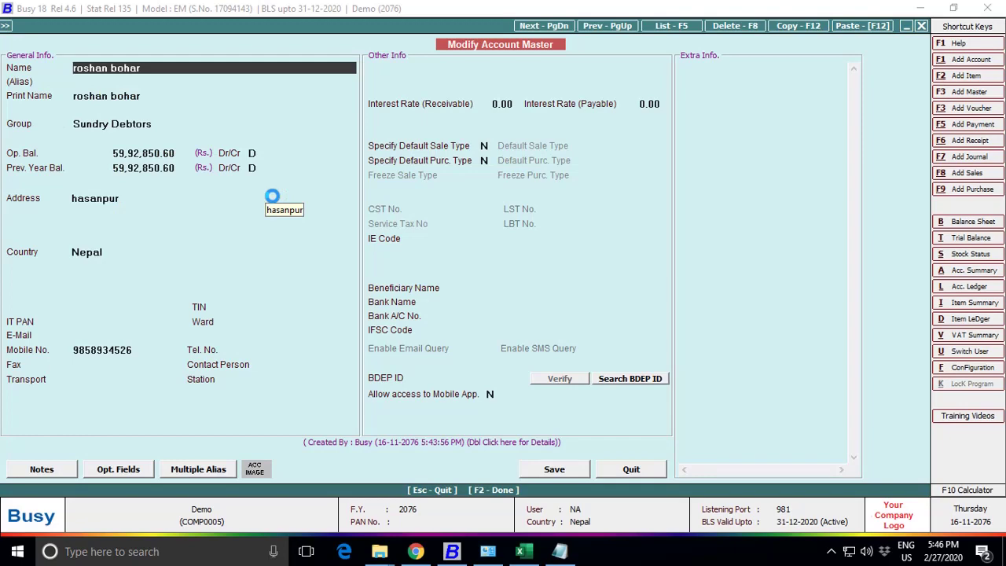
click(255, 152)
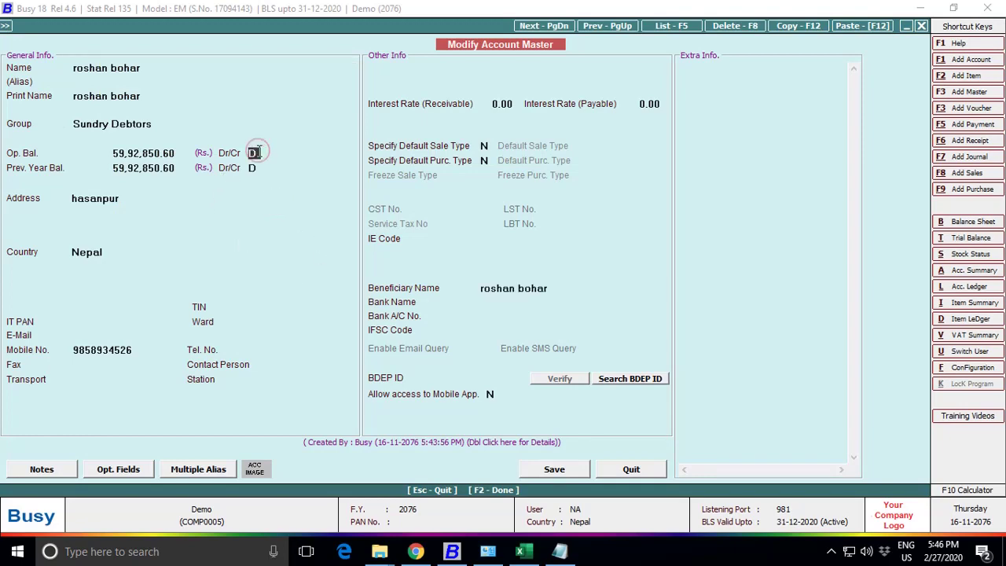
text(c)
key(Return)
key(F2)
key(Return)
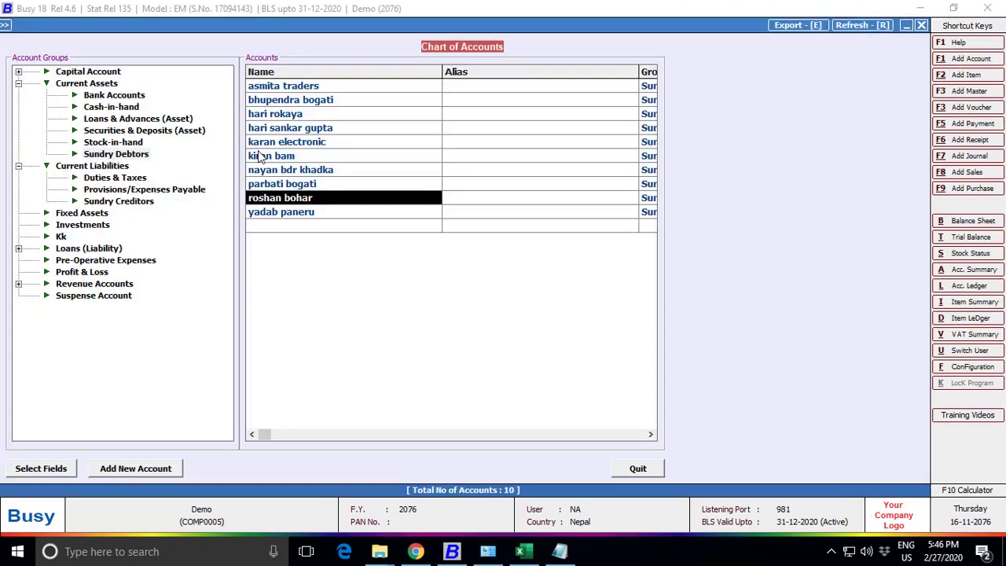
Close and redisplay the list of accounts on screen, showing the accounts in the Kk group
key(Escape)
key(Return)
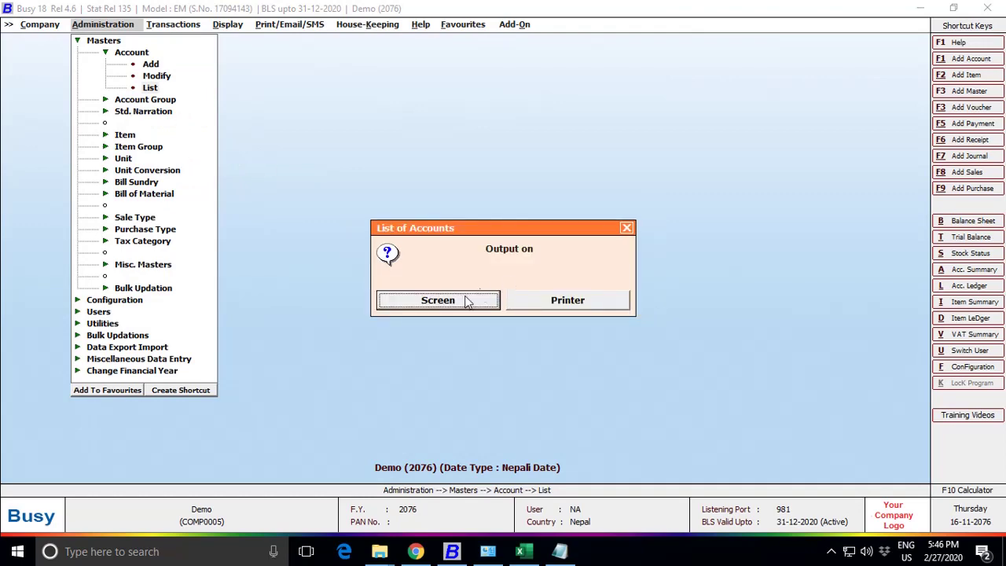
key(Escape)
click(604, 302)
click(61, 130)
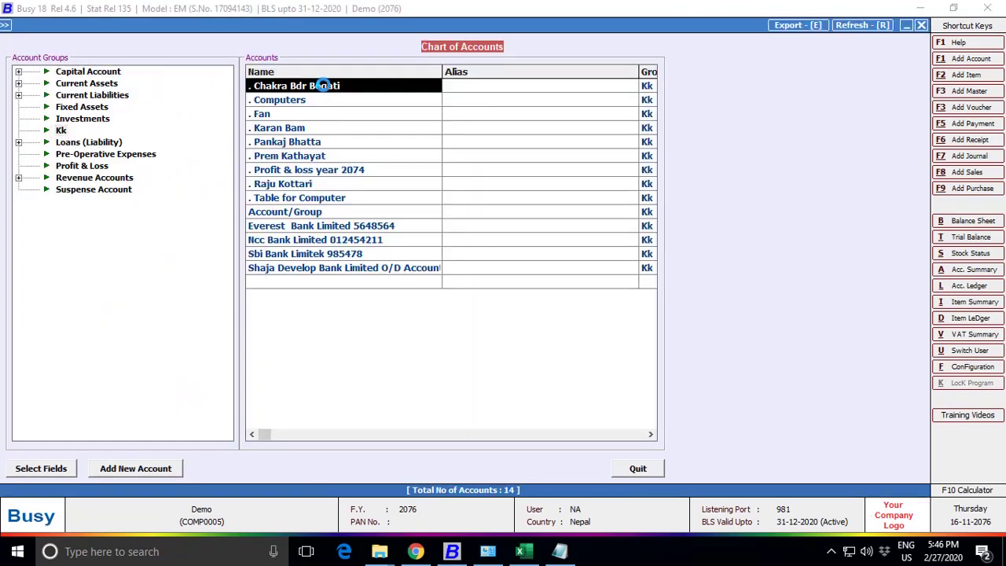
Reassign the first account of the Kk group to the Capital Account group and save the master
double_click(322, 85)
key(Return)
key(Return)
key(Return)
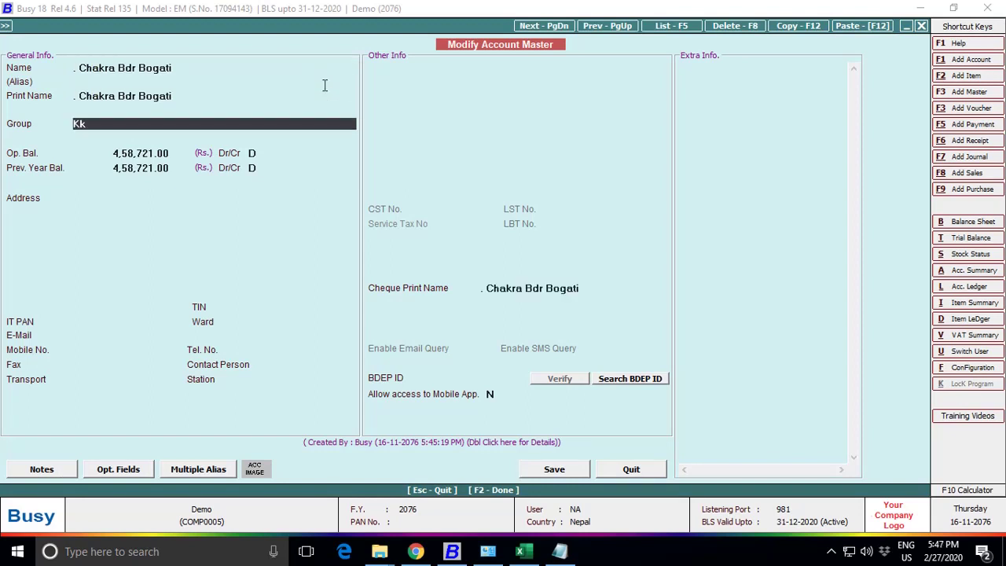
text(c)
key(Return)
key(Return)
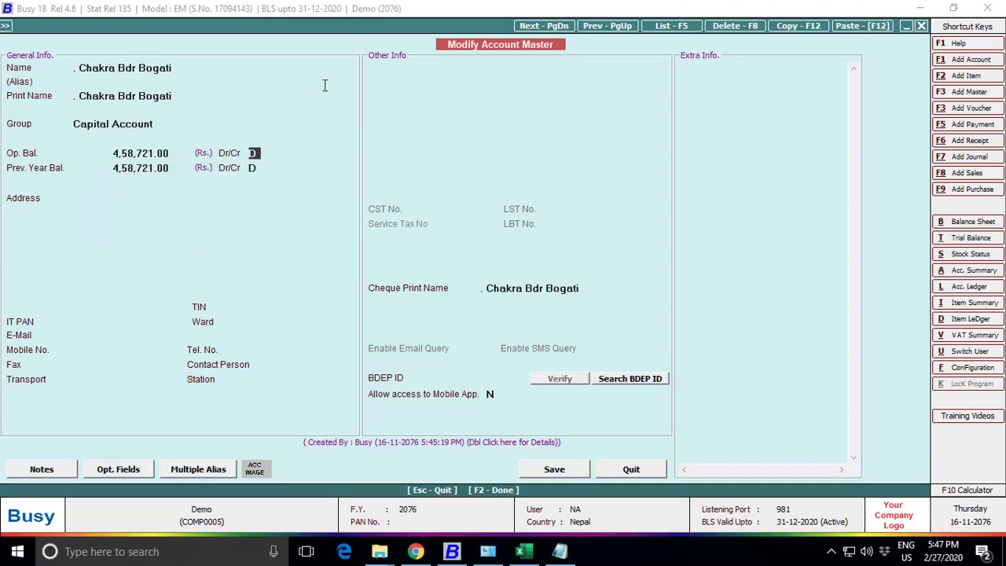
key(Return)
key(Return)
key(F2)
key(Return)
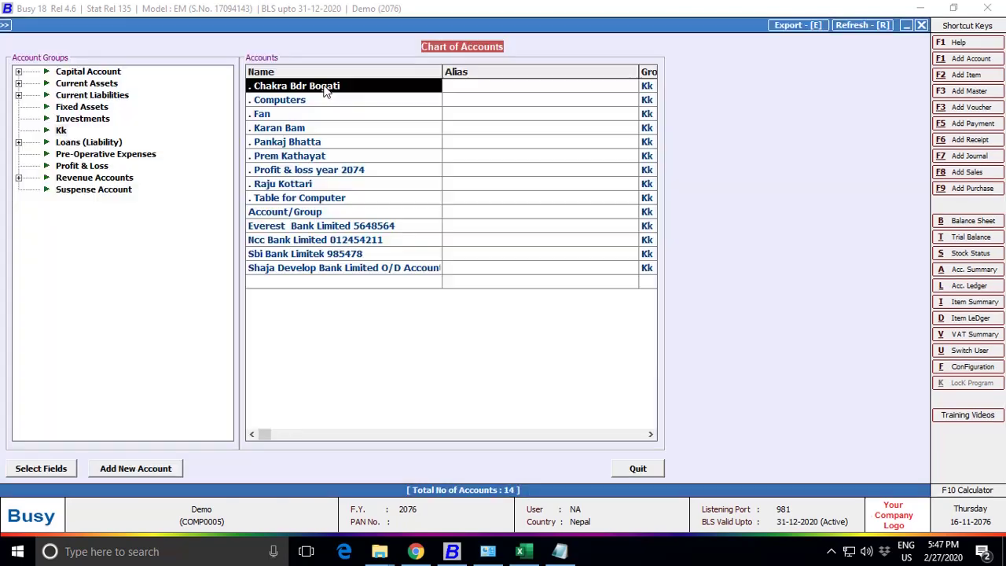
Open the Computers account in the Kk group and change its group to Fixed Assets
key(Return)
key(Return)
key(Return)
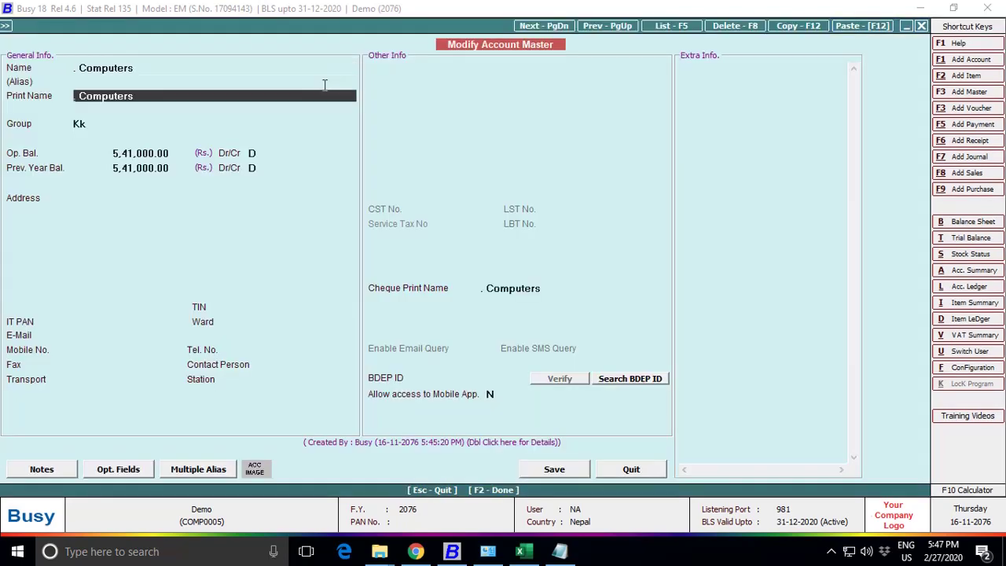
key(Return)
text(f)
key(Return)
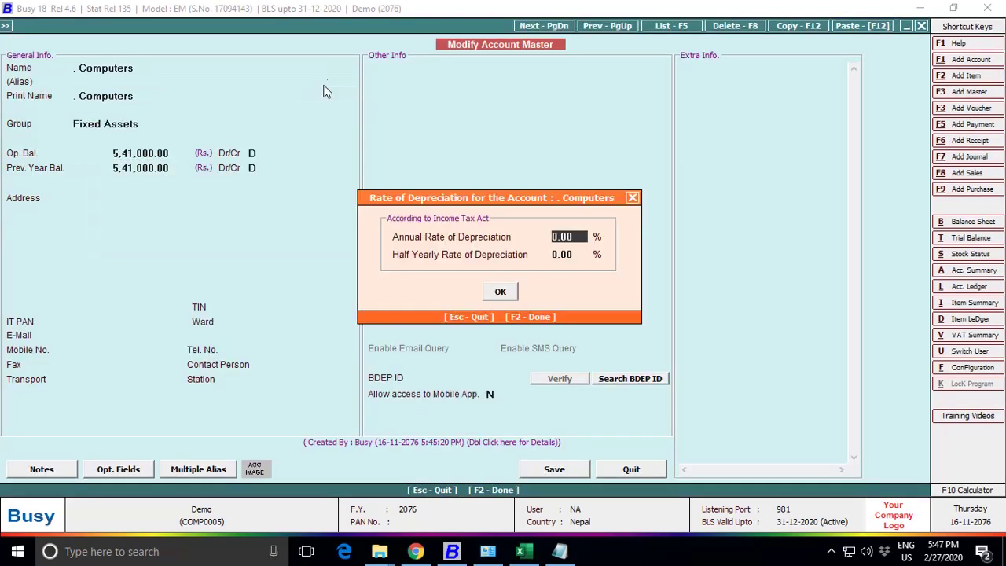
Set the annual rate of depreciation for the Computers account to 50% and save the master
key(Return)
key(Return)
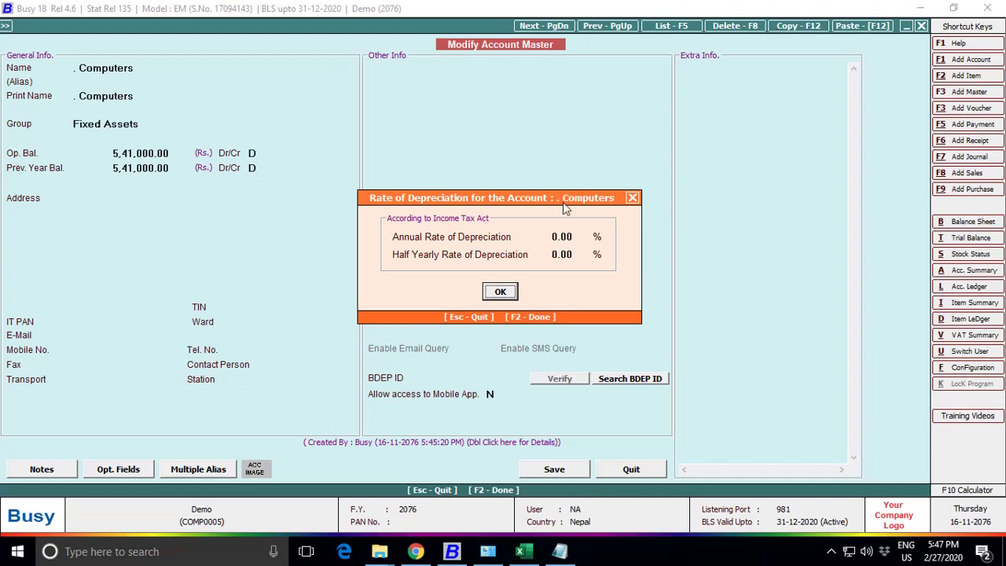
click(575, 239)
text(5,41,0)
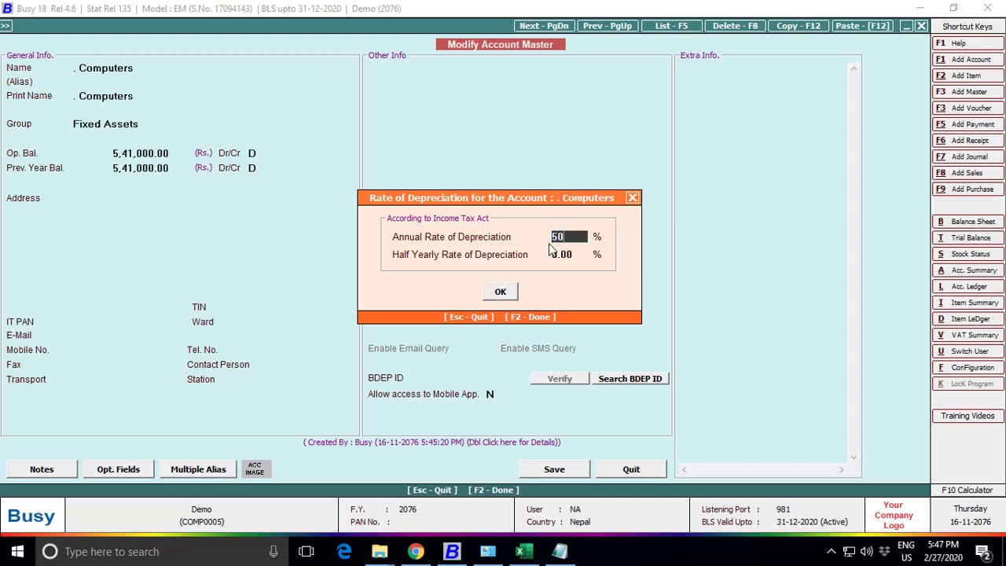
key(Return)
key(Return)
key(Return)
key(F2)
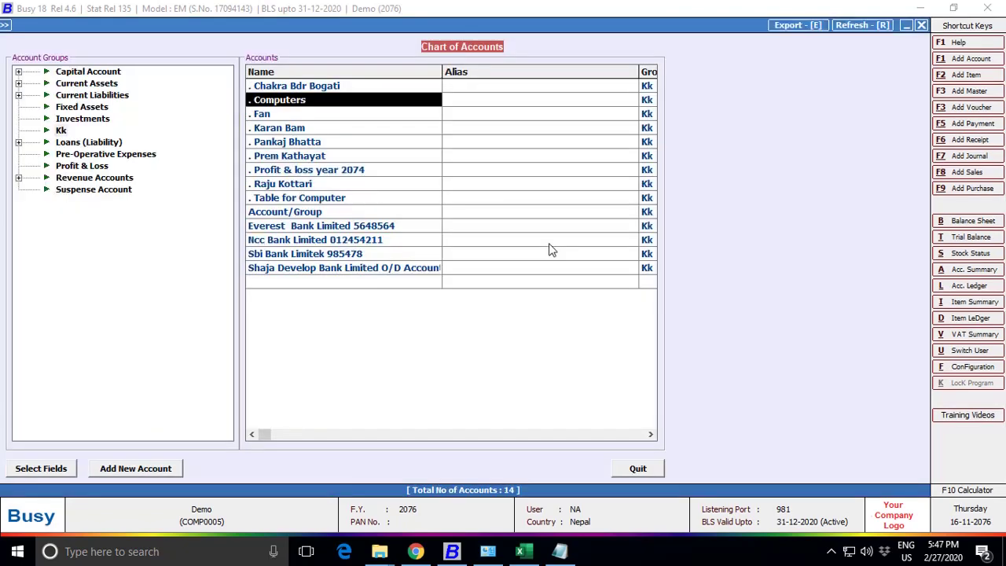
Reassign the Fan account to Fixed Assets with a 10% annual depreciation rate and save the master
key(Down)
key(Return)
key(Return)
key(Return)
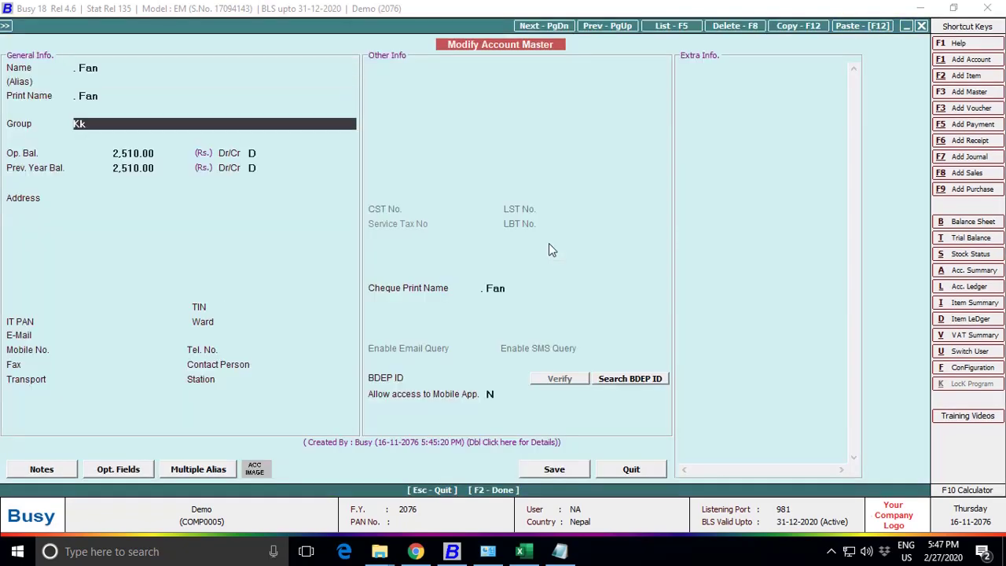
text(f)
key(Return)
text(10)
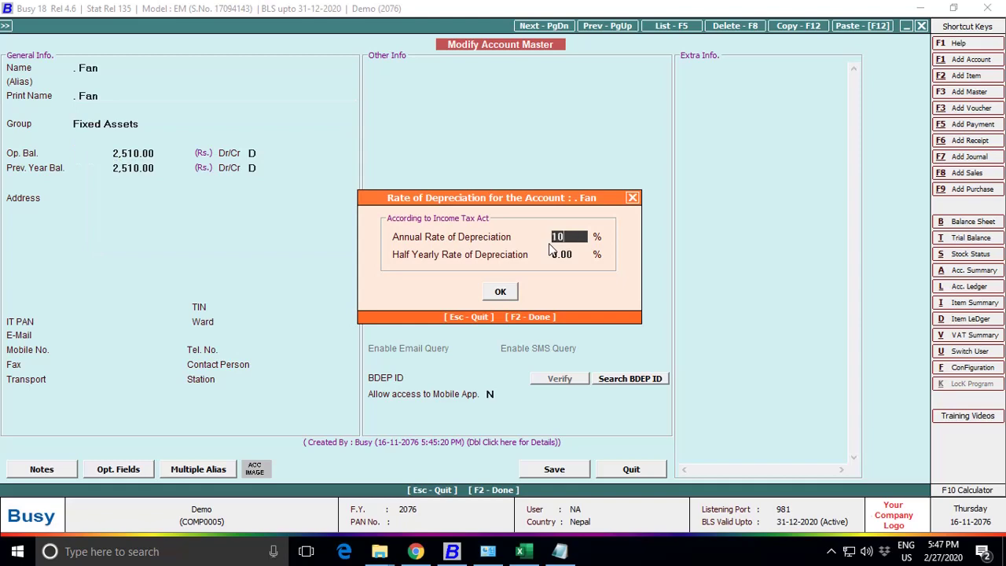
key(Return)
key(Return)
key(Return)
key(Return)
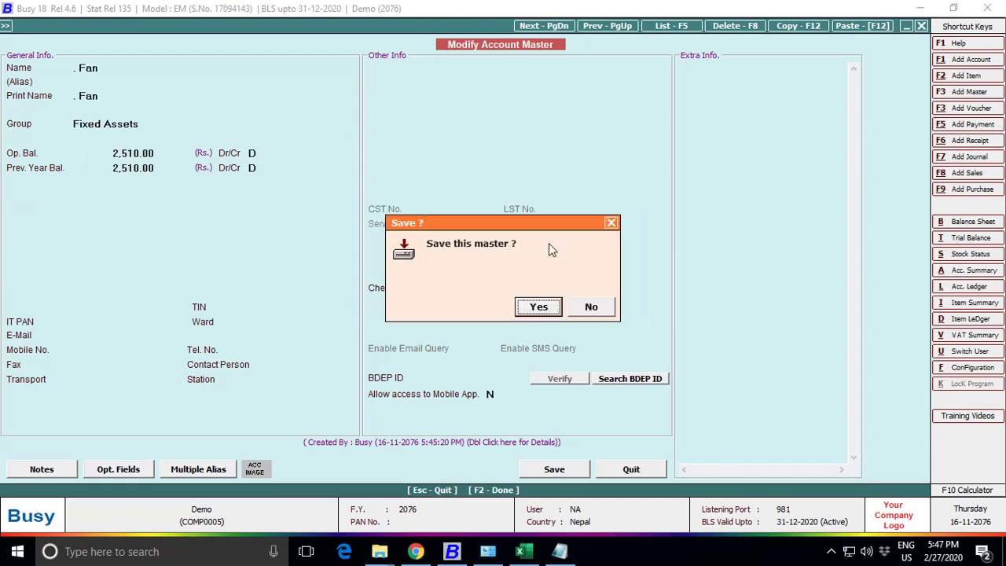
key(Return)
Reassign the fourth account of the Kk group to Capital Account, change its opening balance to credit and save it
key(Down)
key(Return)
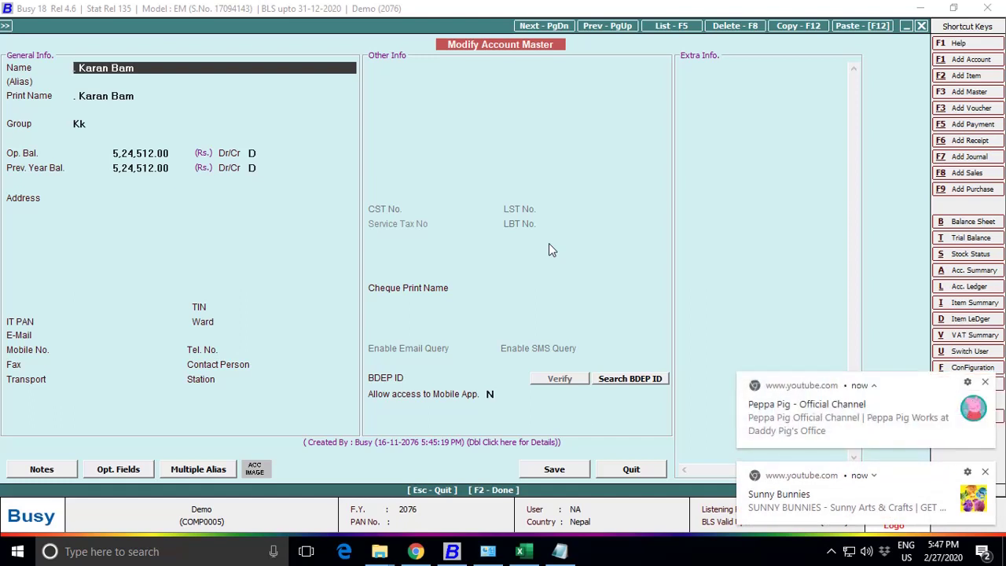
key(Return)
key(Return)
key(Return)
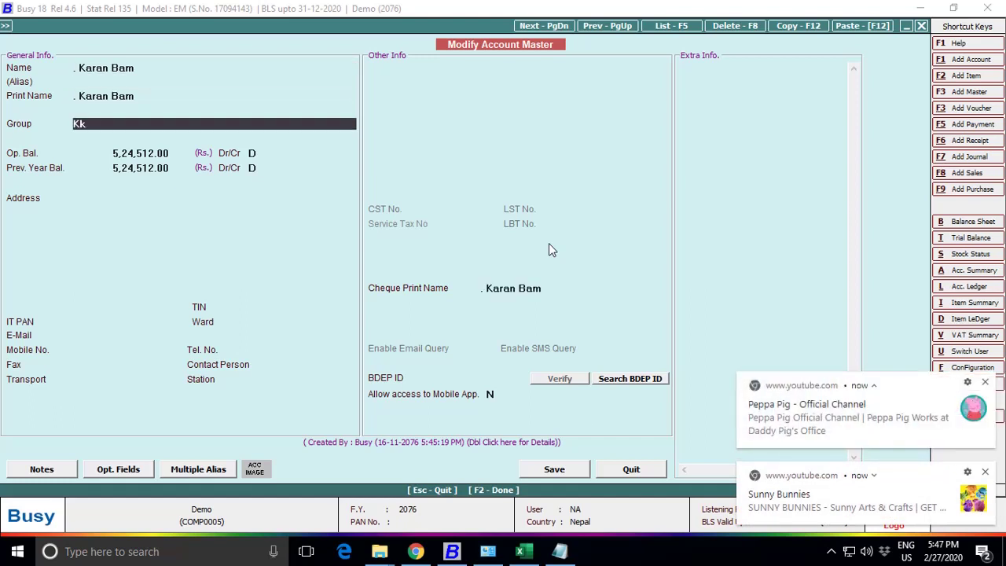
text(ca)
key(Return)
key(Return)
text(c)
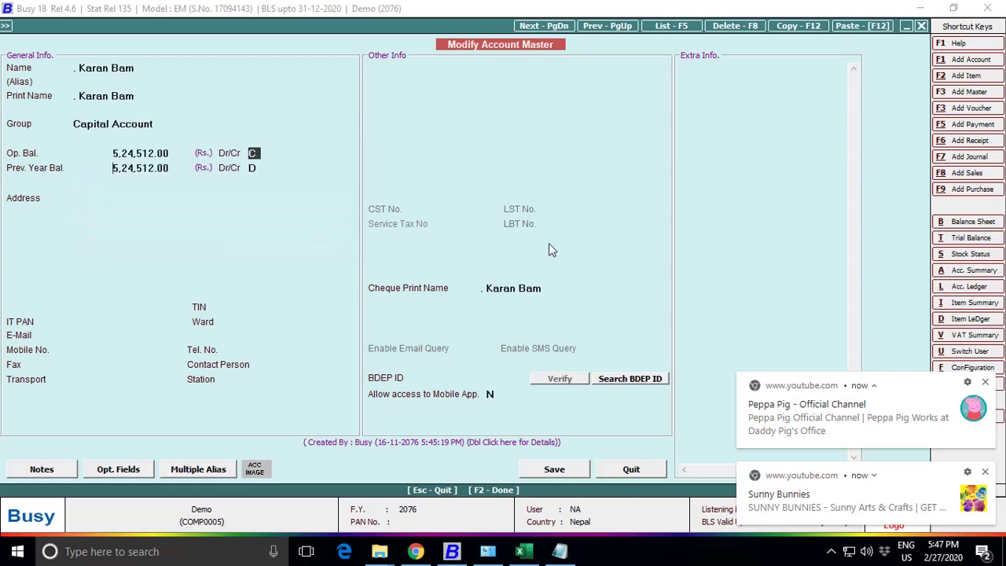
key(Return)
key(Return)
key(Return)
Move the fifth account of the Kk list to the Capital Account group with a credit opening balance and save the master
key(Down)
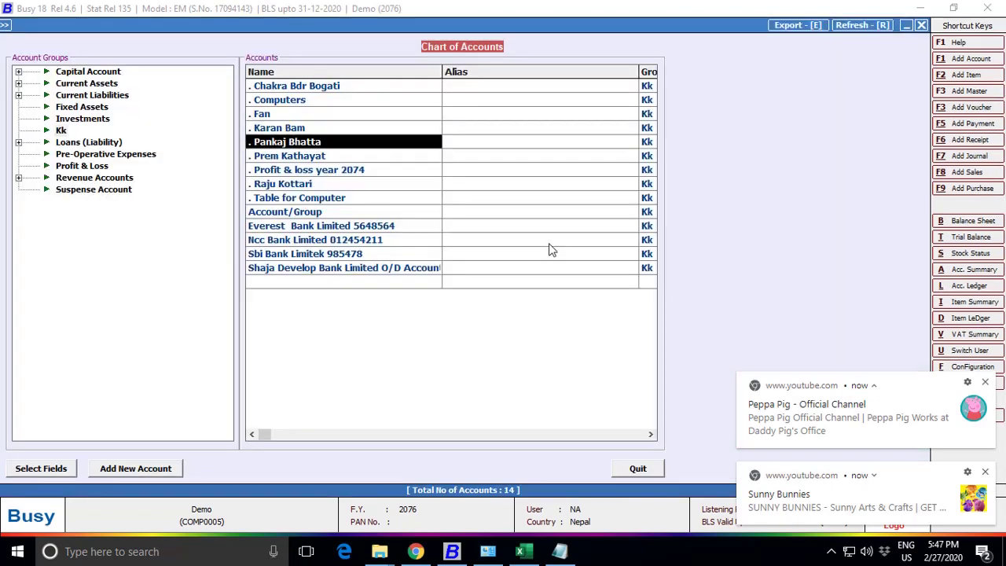
key(Return)
key(Return)
key(Return)
key(Return)
text(ca)
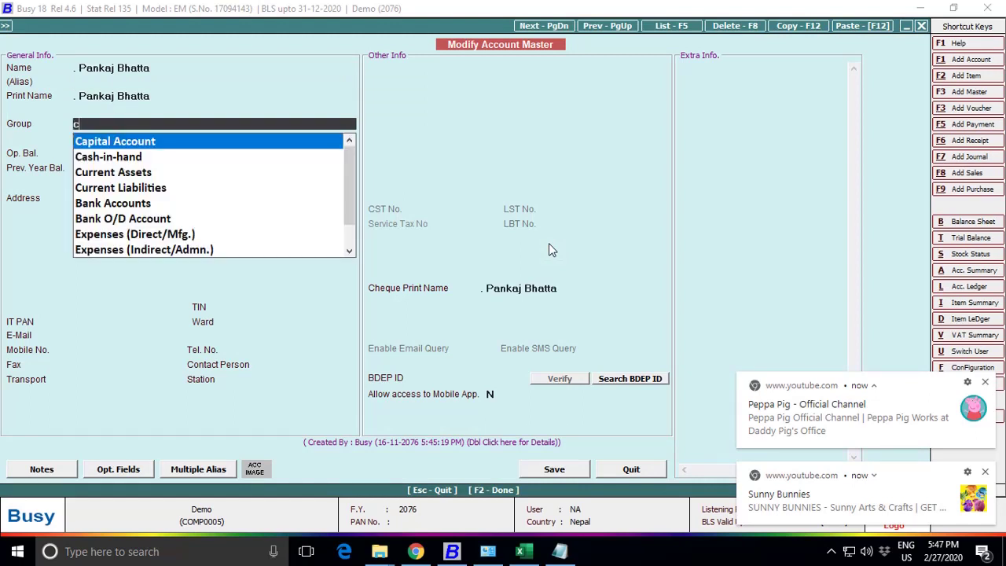
key(Return)
key(Return)
text(c)
key(Return)
key(Return)
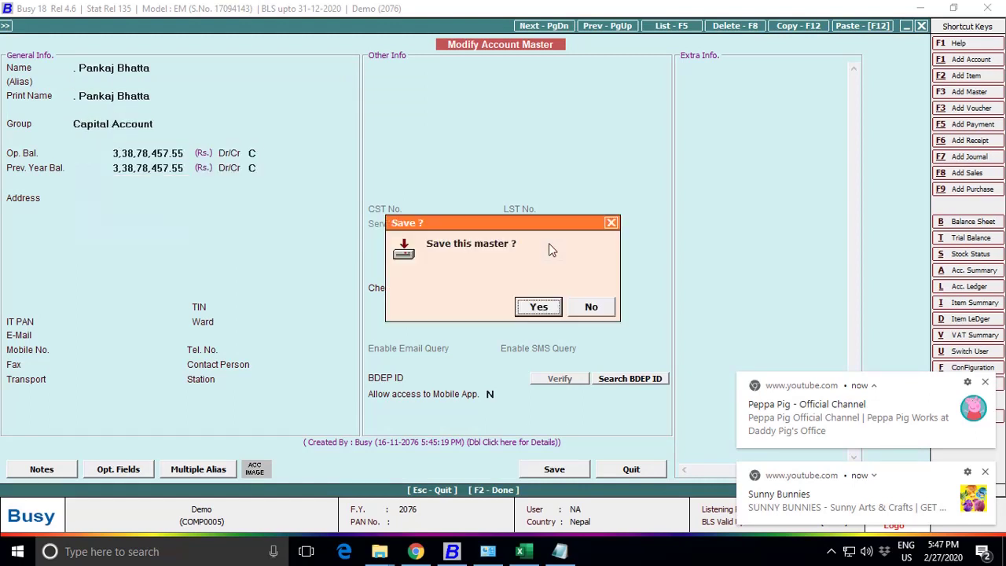
key(Return)
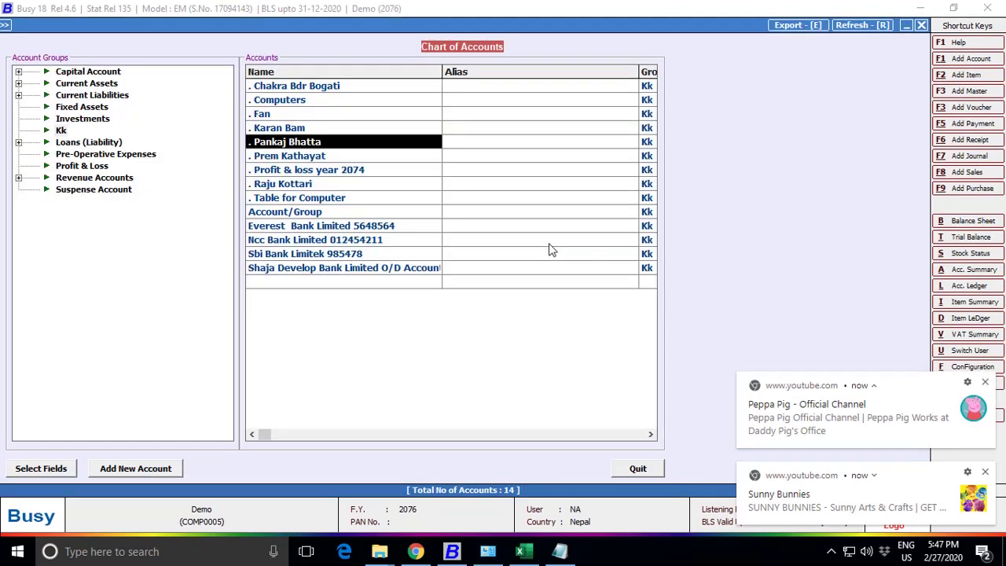
Move the sixth account of the Kk list to the Capital Account group with a credit opening balance and save the master
key(Down)
key(Return)
key(Return)
key(Return)
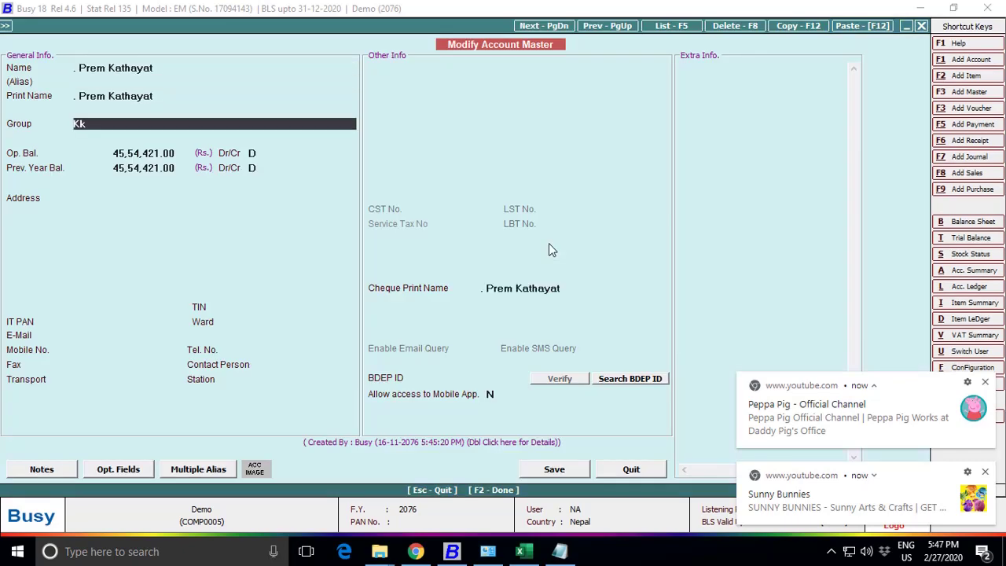
text(c)
key(Return)
key(Return)
text(c)
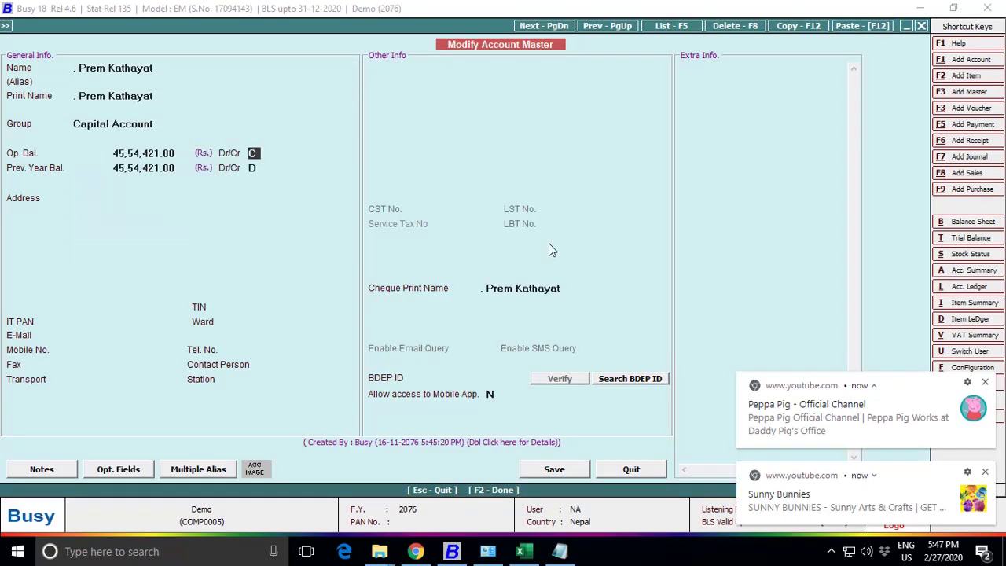
key(Return)
key(F2)
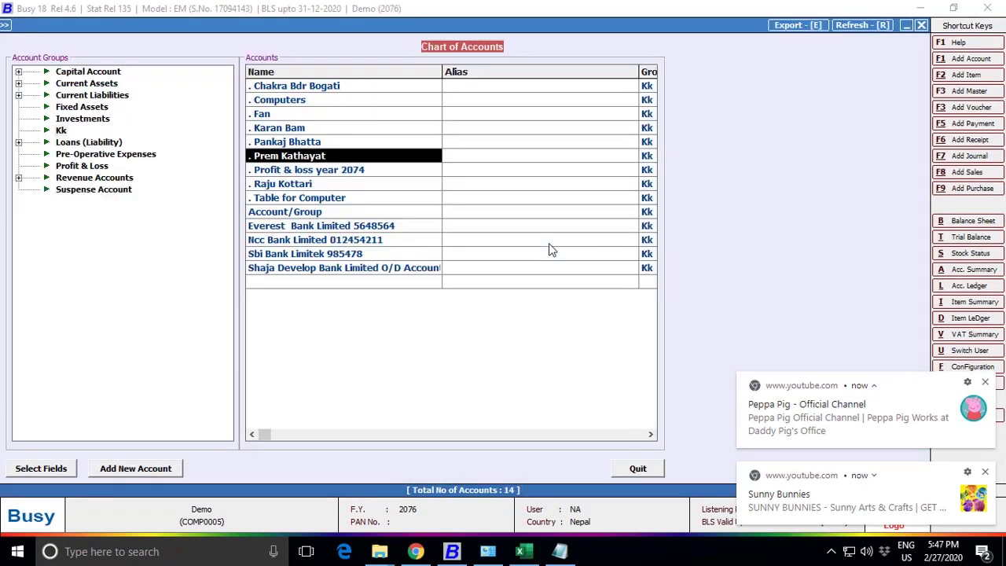
Reassign the Profit & loss year 2074 account to the Reserves & Surplus group and save the master
key(Down)
key(Return)
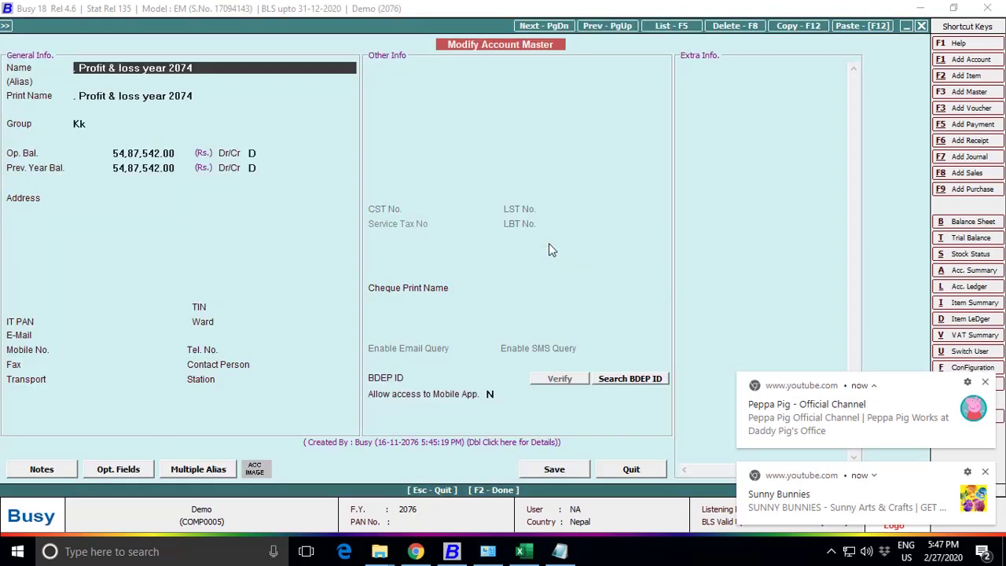
key(Return)
key(Return)
text(re)
key(Return)
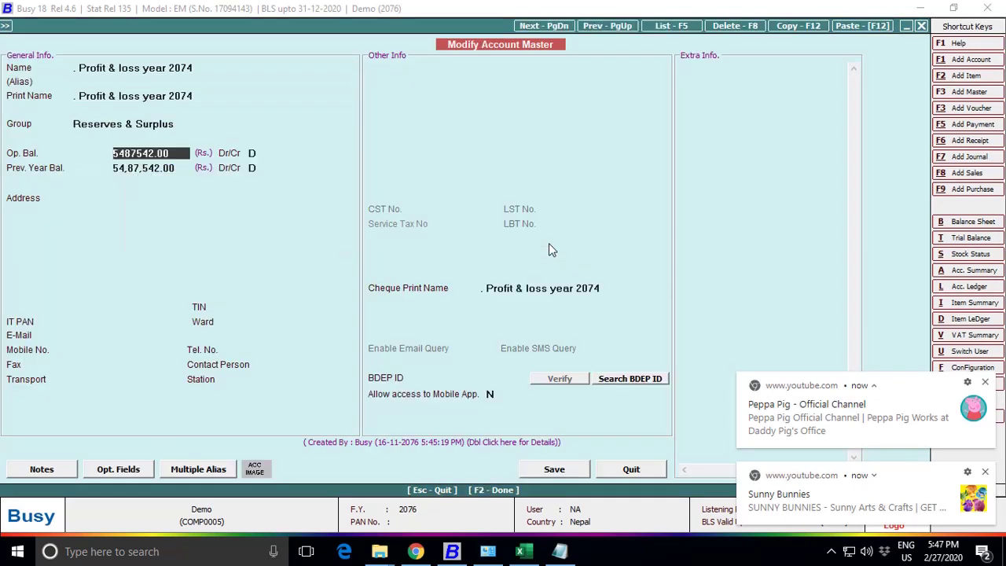
key(Return)
key(Return)
key(F2)
key(Return)
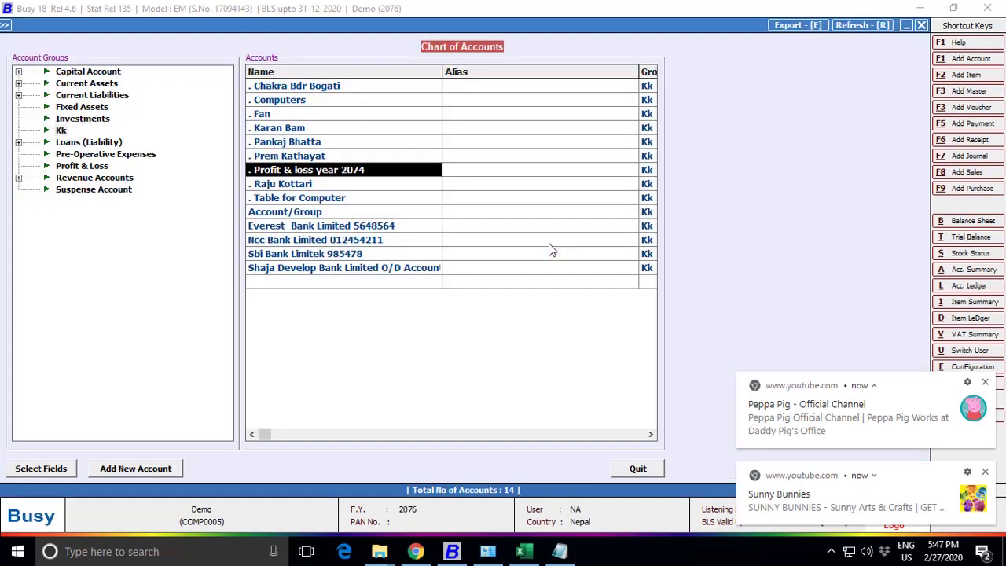
Move the eighth account of the Kk list to the Capital Account group with a credit opening balance and save the master
key(Down)
key(Return)
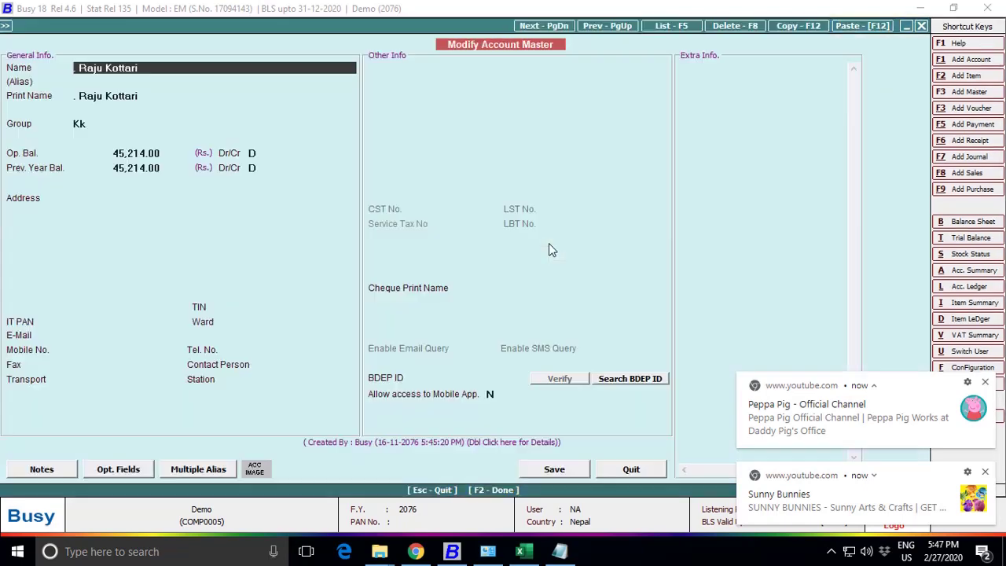
key(Return)
key(Return)
key(Return)
text(c)
key(Return)
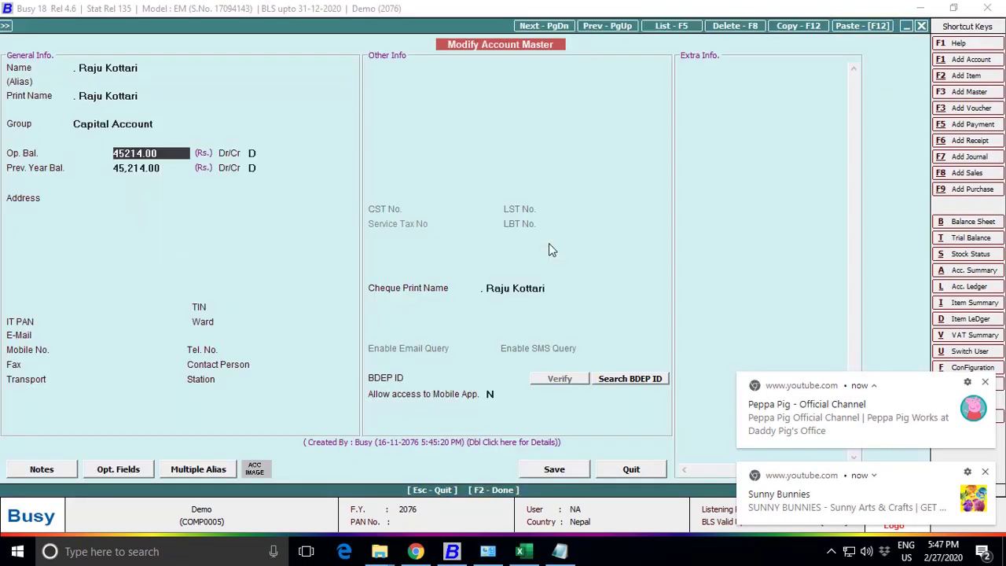
key(Return)
text(c)
key(Return)
key(F2)
key(Return)
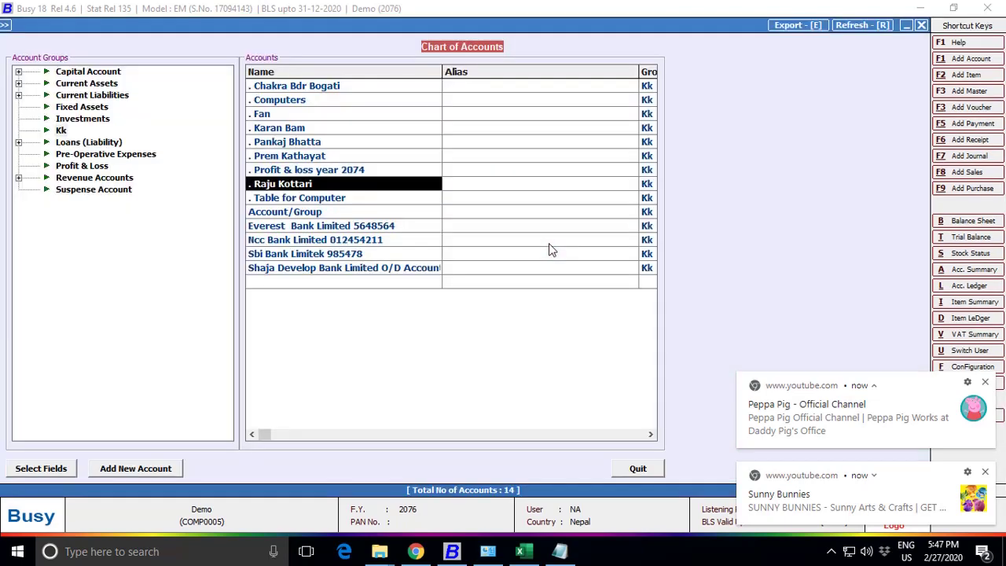
Reassign the Table for Computer account to Fixed Assets with a 10% annual depreciation rate and save the master
key(Down)
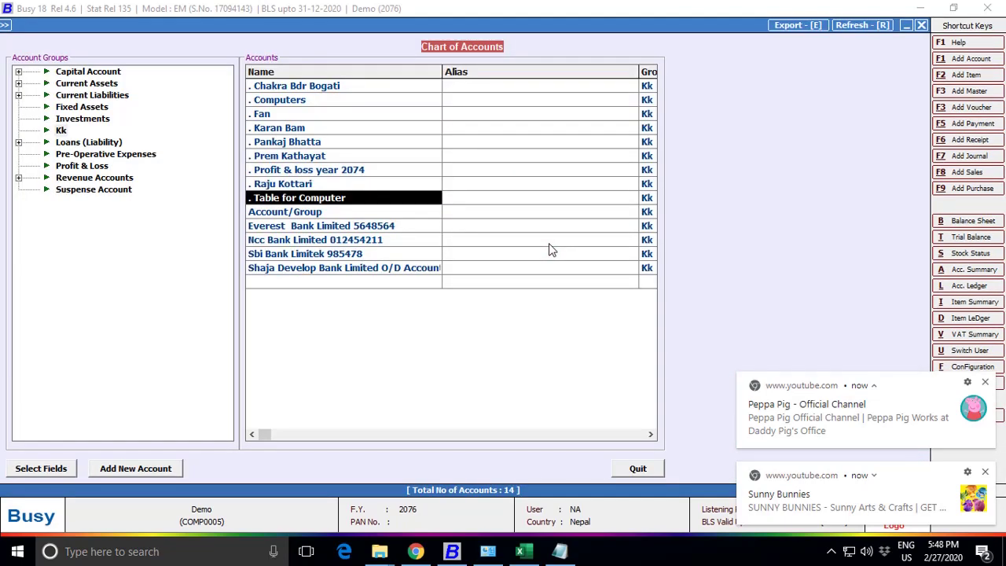
key(Return)
key(Return)
key(Return)
key(Return)
key(Return)
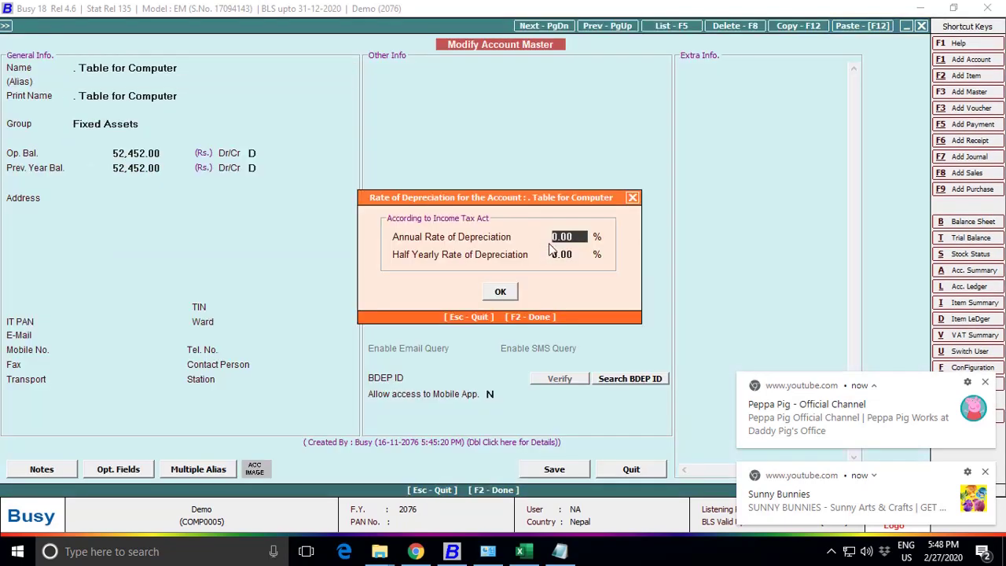
text(10)
key(Return)
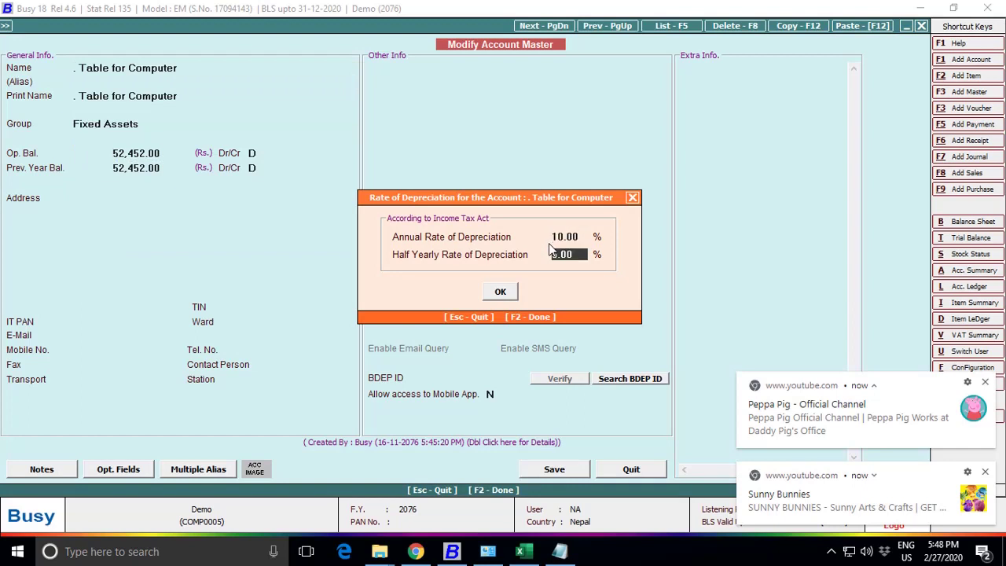
key(Return)
key(F2)
key(Return)
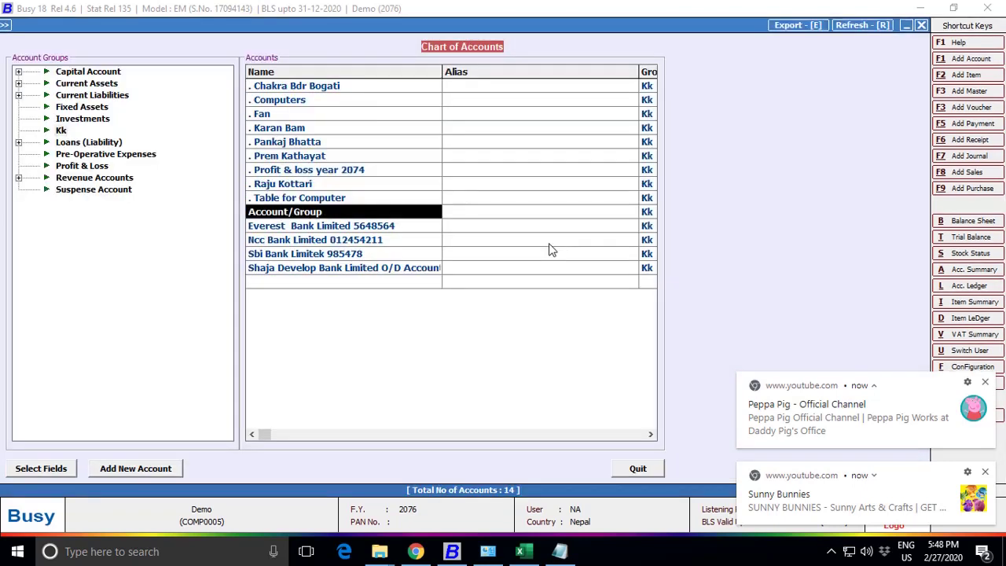
Open the Account/Group account in the Kk group and delete its master
key(Return)
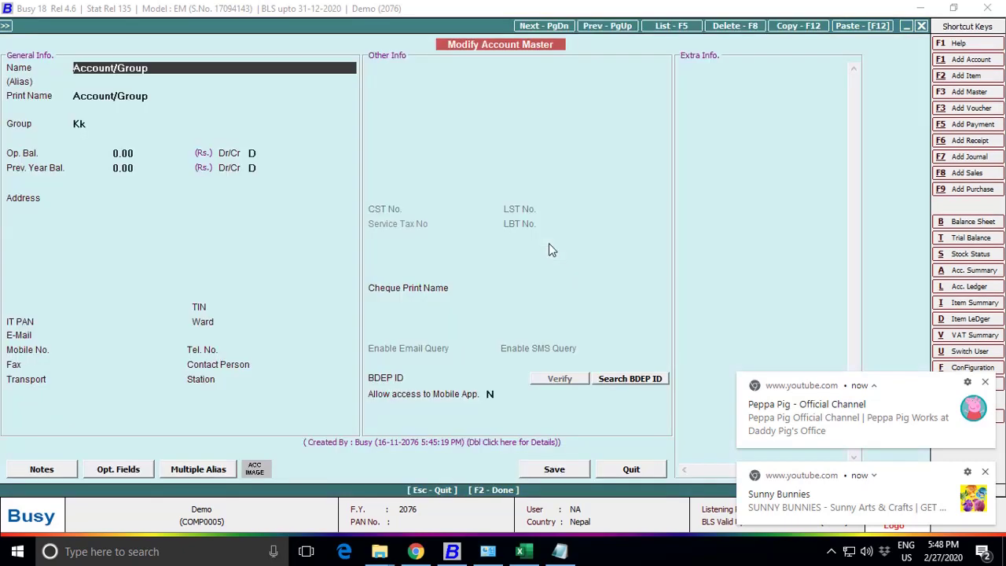
key(alt+d)
key(Return)
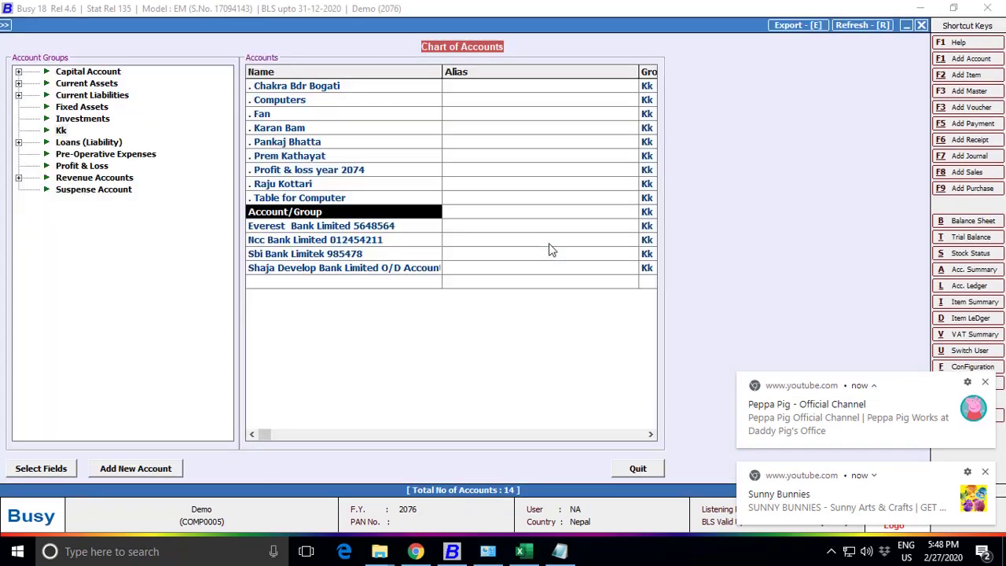
Reassign the Everest Bank Limited account to the Bank Accounts group, leave uncleared cheque entries empty and save the master
key(Down)
key(Return)
key(Return)
key(Return)
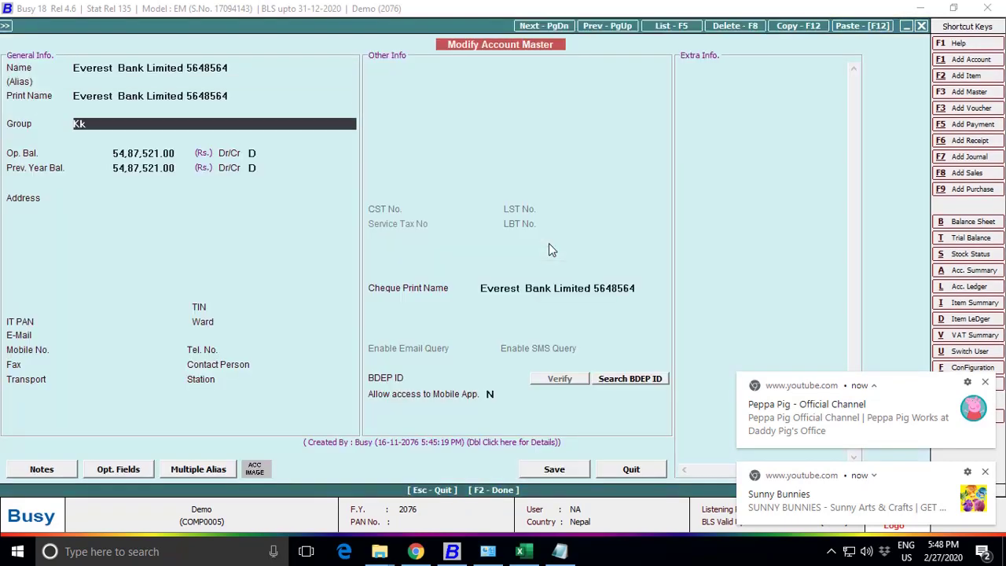
key(Return)
key(Return)
key(Return)
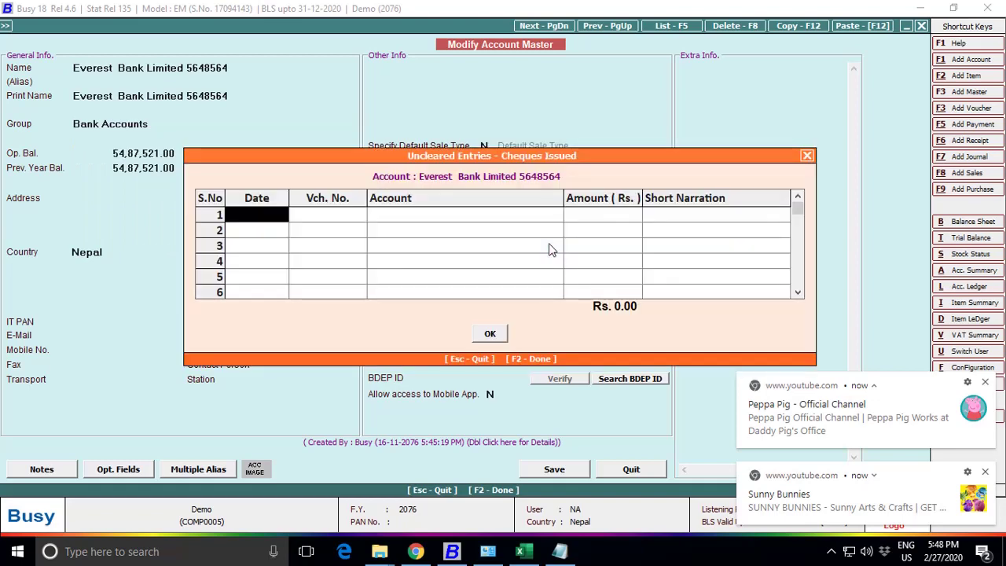
key(F2)
key(Return)
Reassign the Ncc Bank Limited account to the Bank Accounts group and save the master
key(Down)
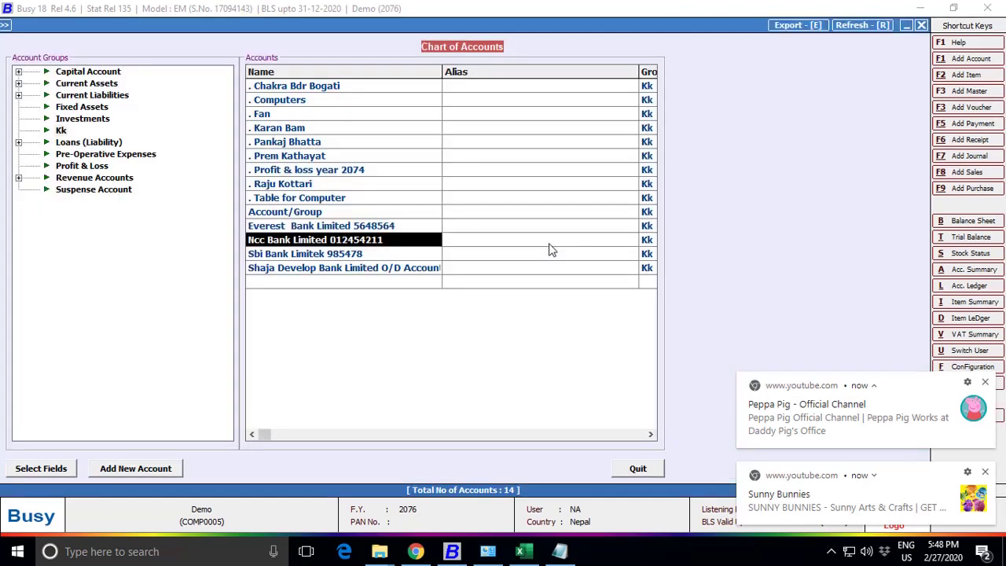
key(Return)
key(Return)
key(Return)
text(Kk)
key(Return)
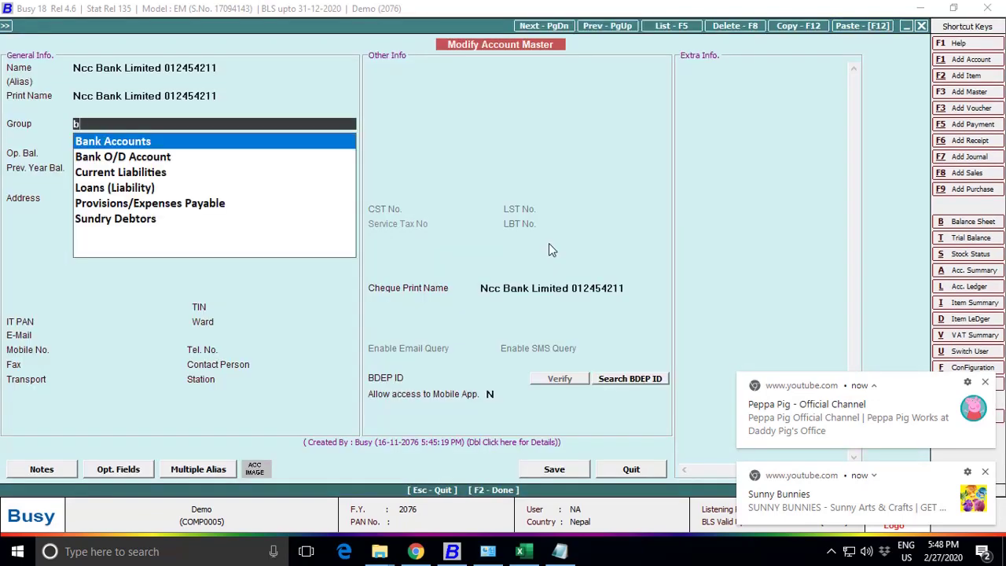
key(Return)
key(Return)
key(Return)
key(F2)
key(Return)
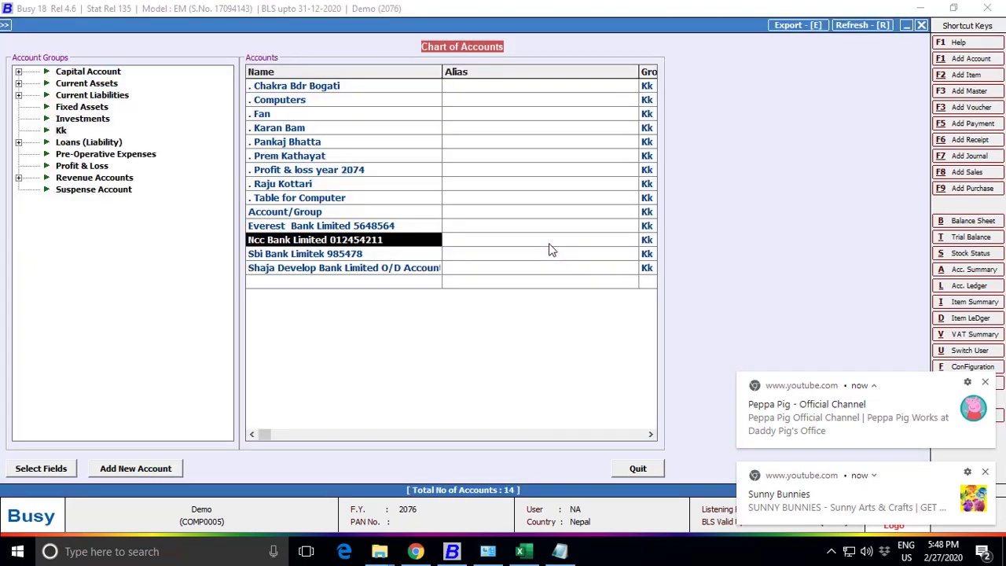
Reassign the Sbi Bank Limitek account to the Bank Accounts group and save the master
key(Down)
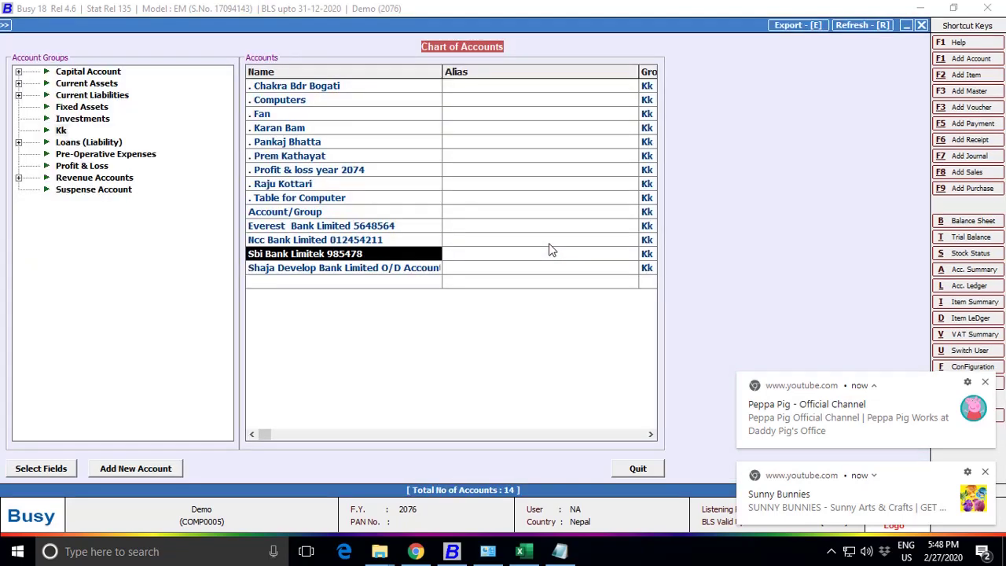
key(Return)
key(Return)
key(Return)
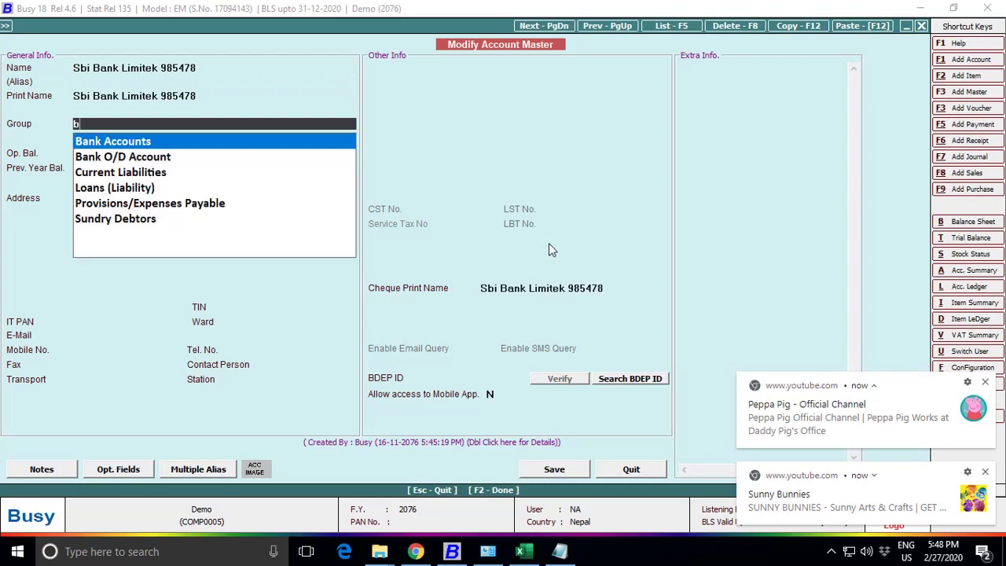
key(Return)
key(Return)
key(Return)
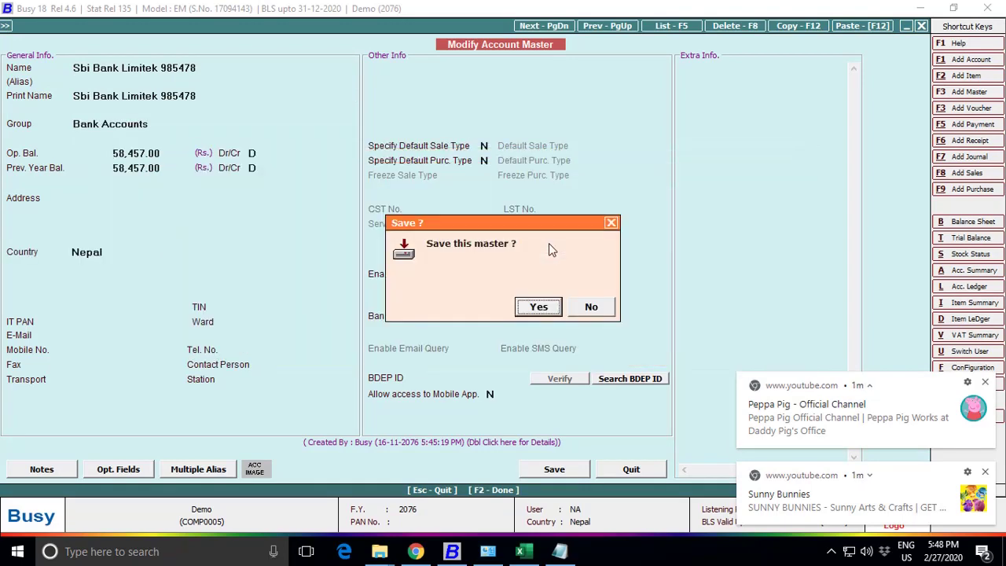
key(Return)
Open the Shaja Develop Bank Limited O/D Account master and reassign it to the Bank O/D Account group
key(Down)
key(Return)
key(Return)
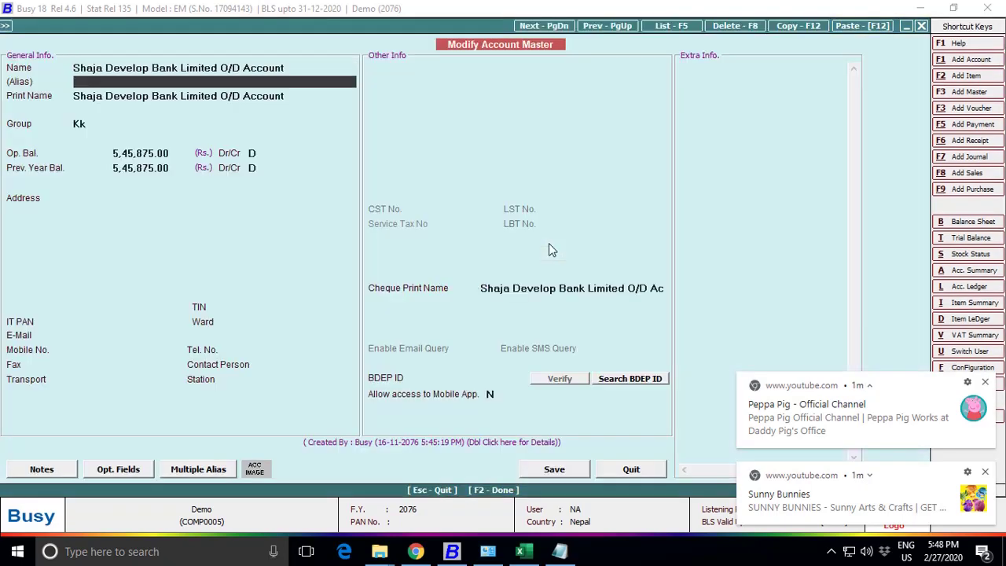
key(Return)
key(Return)
key(Return)
key(Down)
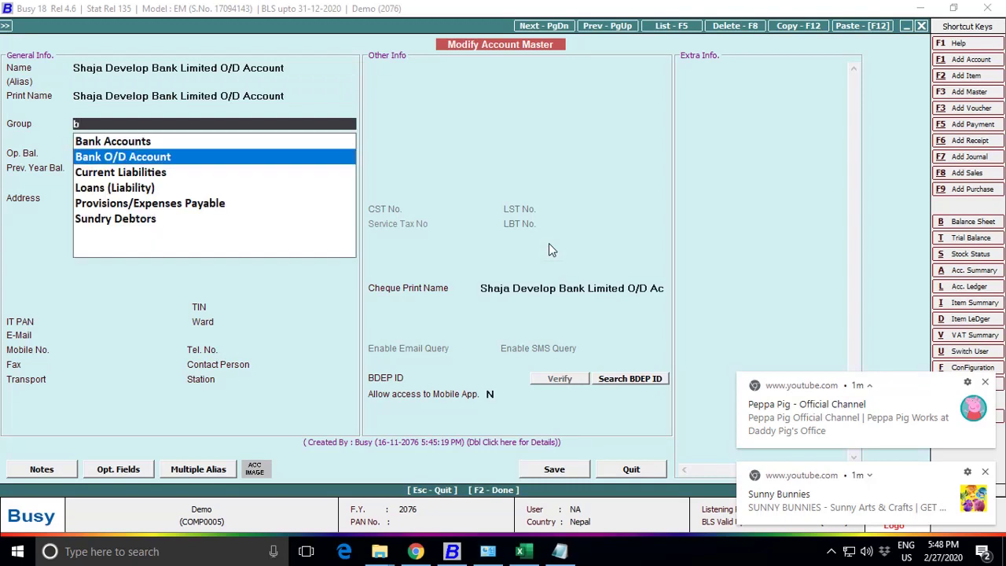
key(Return)
key(Return)
key(Return)
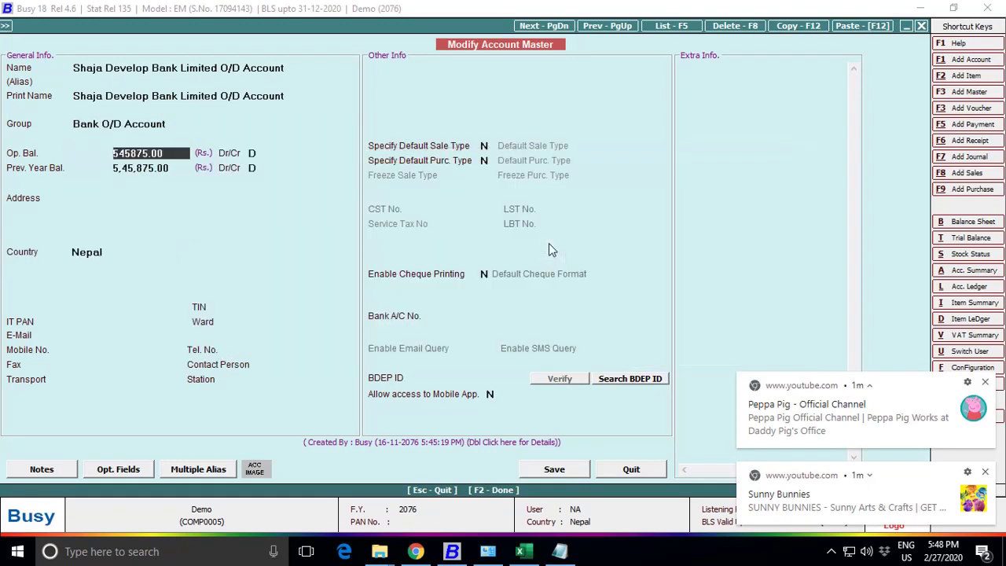
Make the overdraft account's opening balance a credit, leave its uncleared cheque entries empty, save the master and leave the account list
key(Return)
key(Return)
key(Return)
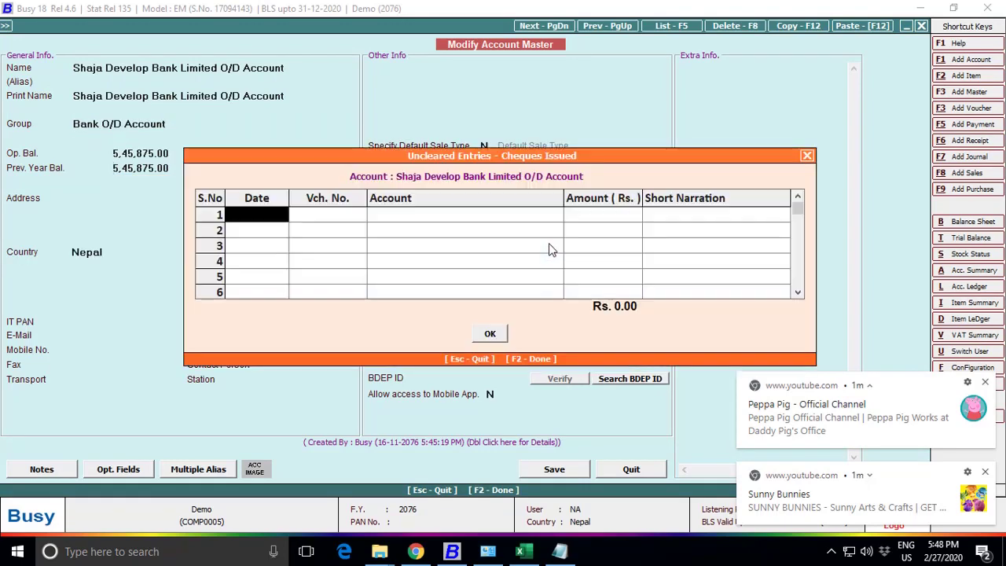
key(Return)
key(Return)
key(Escape)
key(Escape)
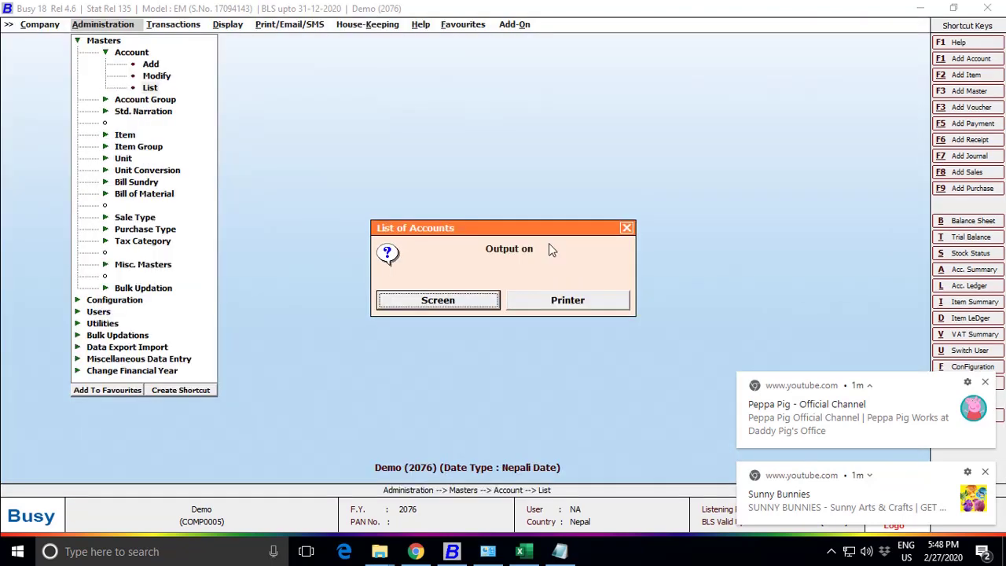
key(Escape)
Generate the balance sheet for 01-04-2076 with balance sheet stock updating and second level group details enabled
key(Right)
key(b)
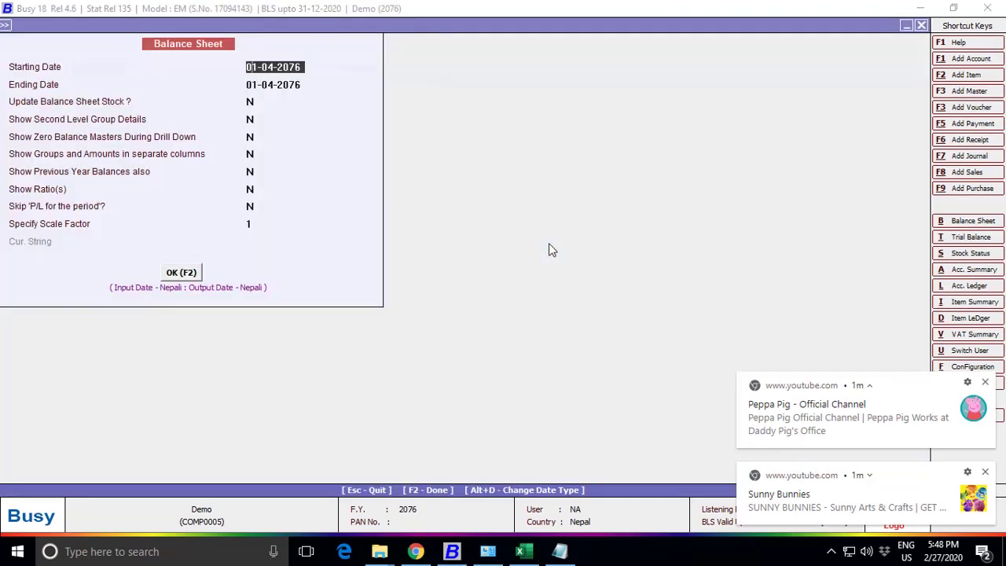
key(Return)
key(Return)
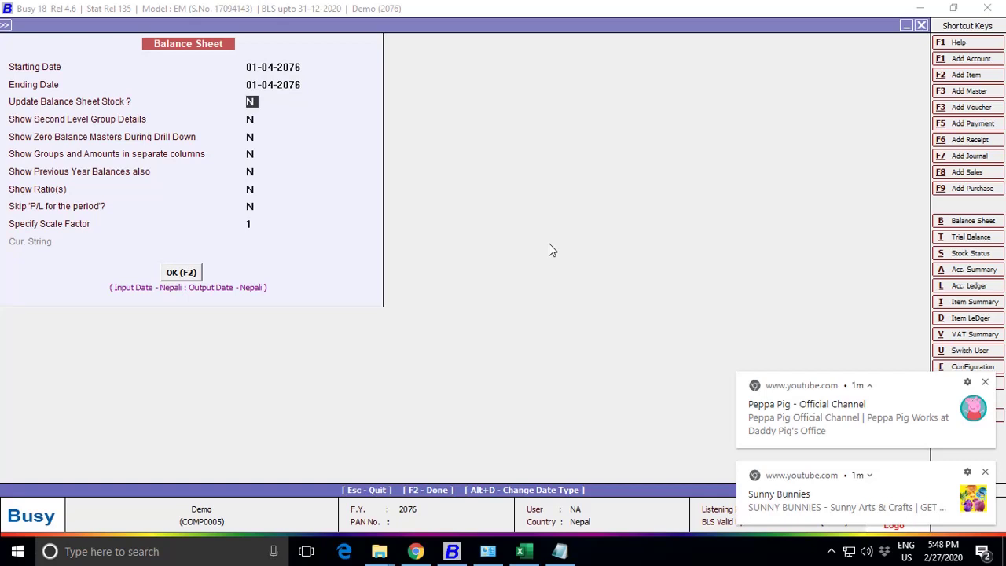
key(y)
key(y)
key(F2)
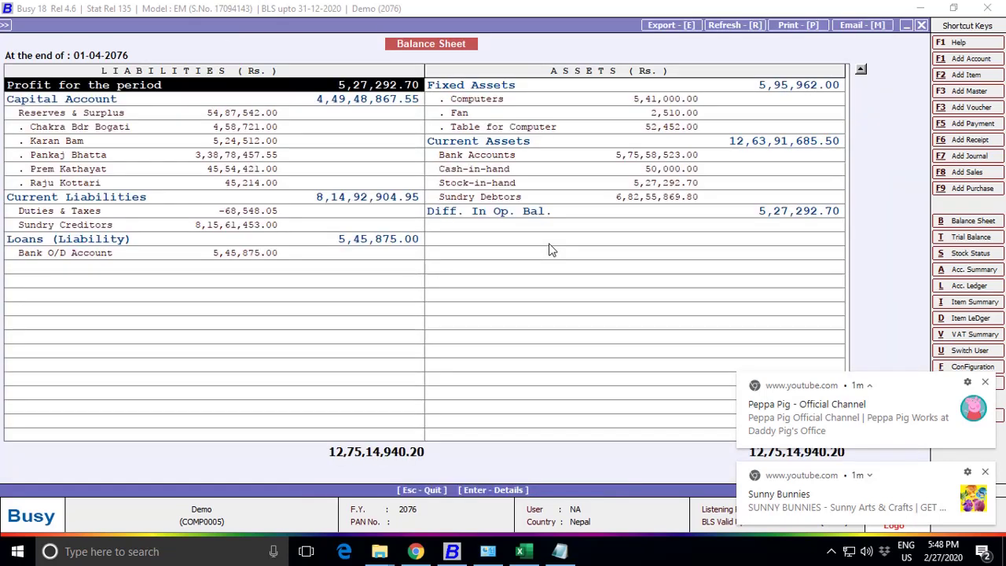
Drill down from the period's profit to the Stock account, set its opening balance to 527292.70 and save the master
key(Return)
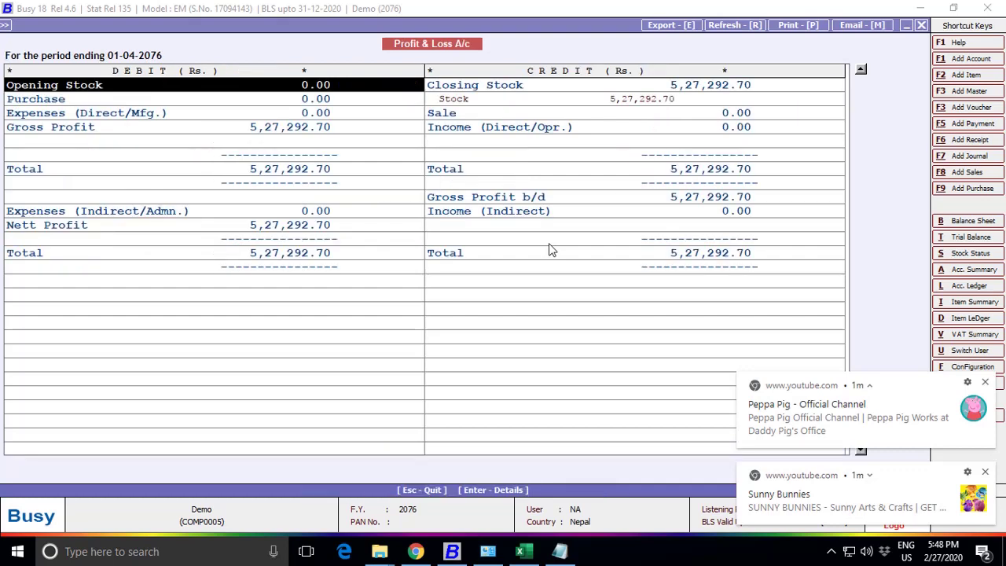
key(Return)
key(Return)
key(Return)
key(Return)
key(Return)
key(Return)
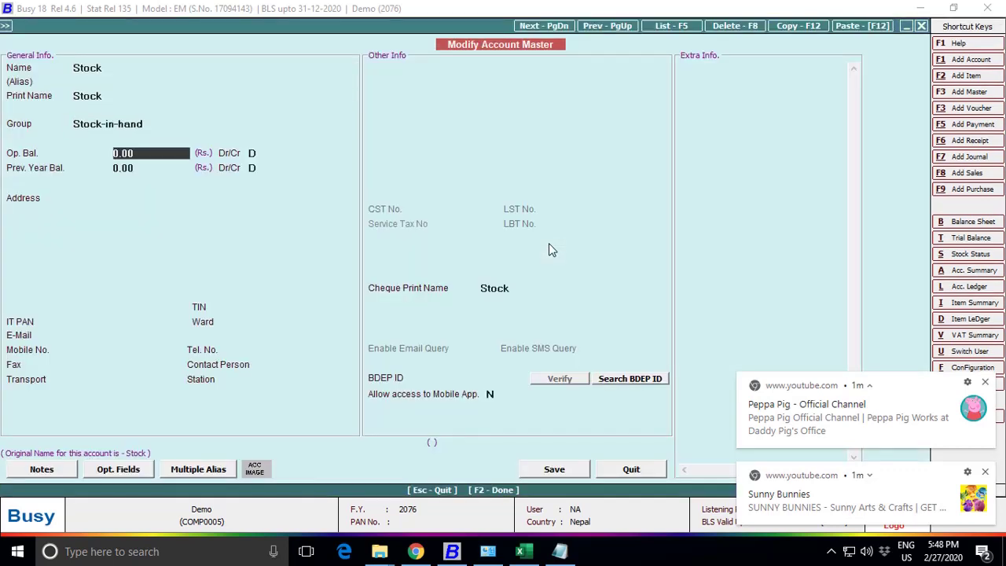
text(527292.7)
key(Return)
key(F2)
key(Return)
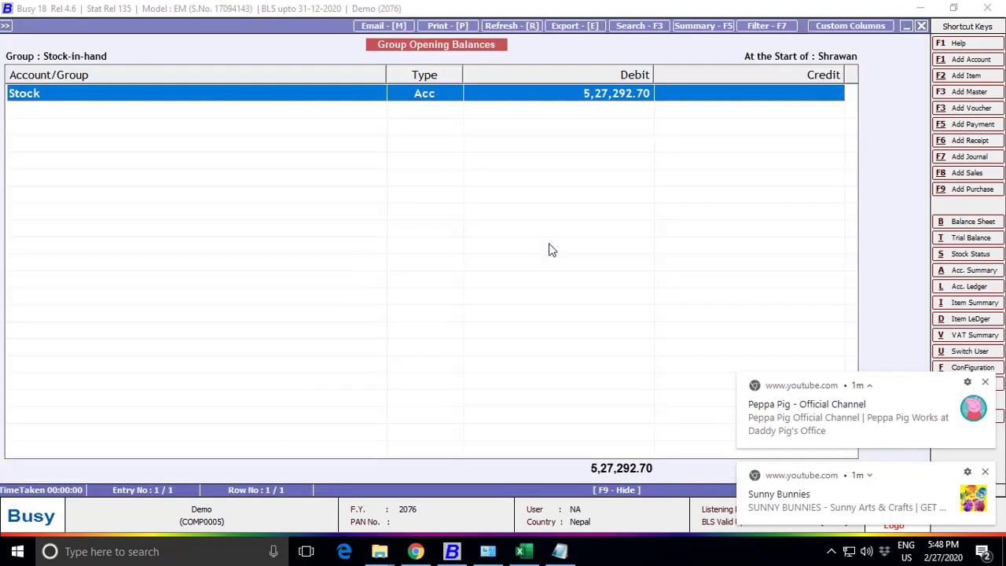
Return to the balance sheet, check that assets and liabilities agree without an opening balance difference, and close it
key(Escape)
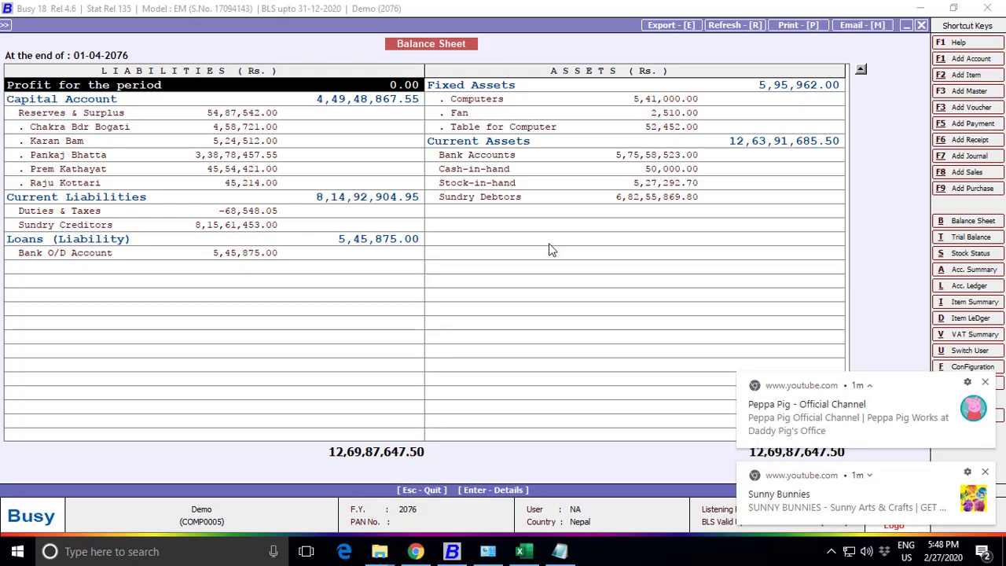
key(Escape)
key(Escape)
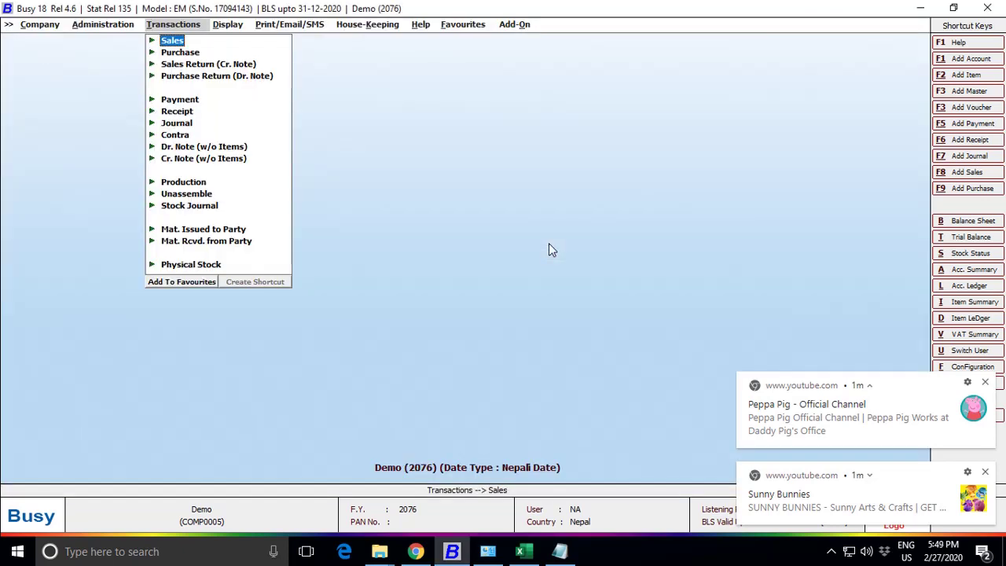
click(921, 8)
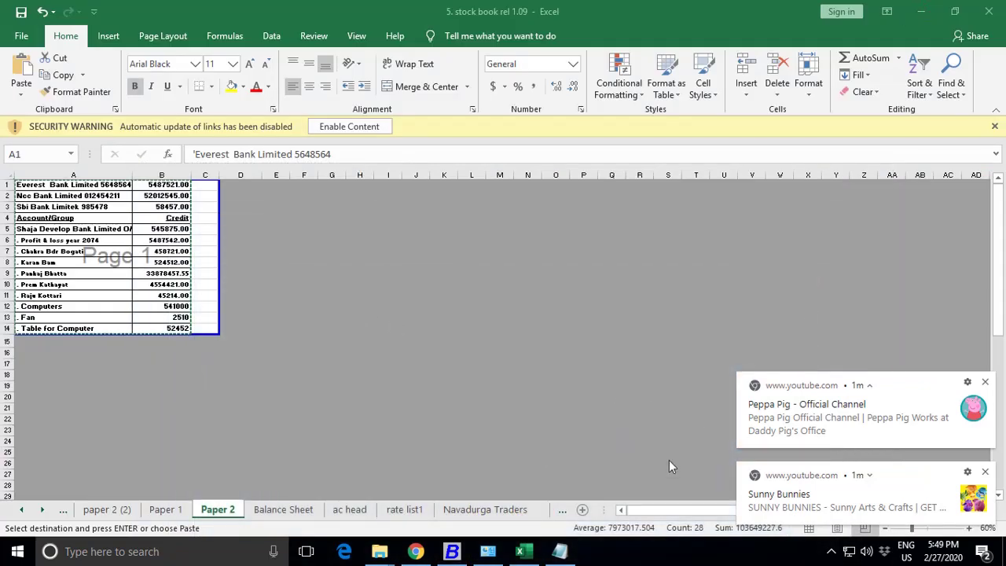
click(922, 11)
click(833, 552)
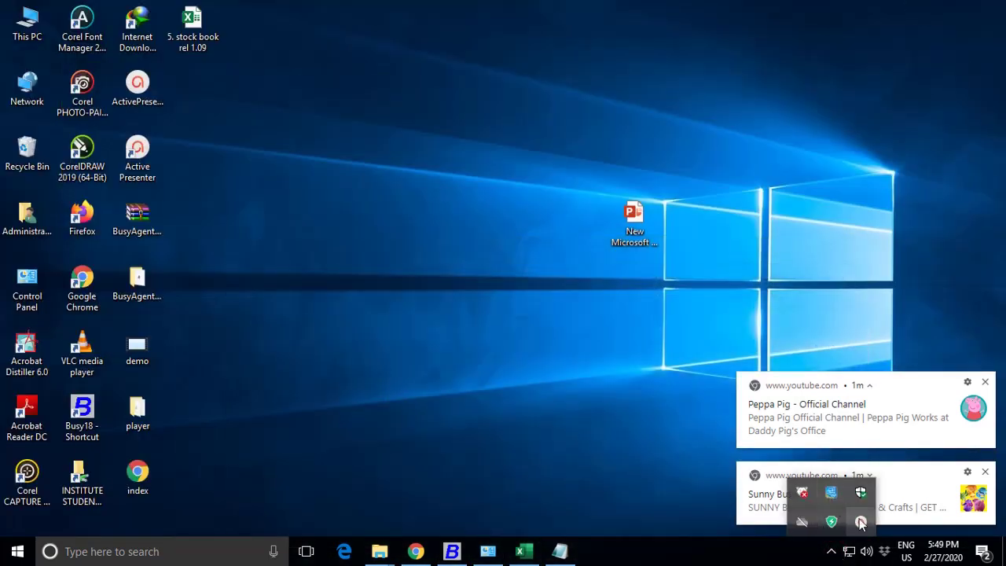